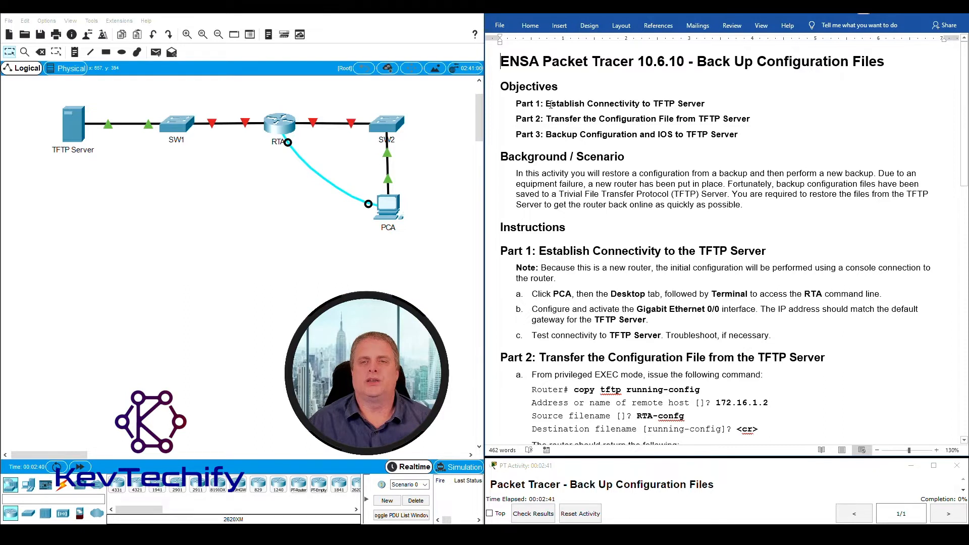
Step: Read the lab objectives and the Part 1 instructions for reaching the RTA command line from PCA
drag(551, 107, 666, 99)
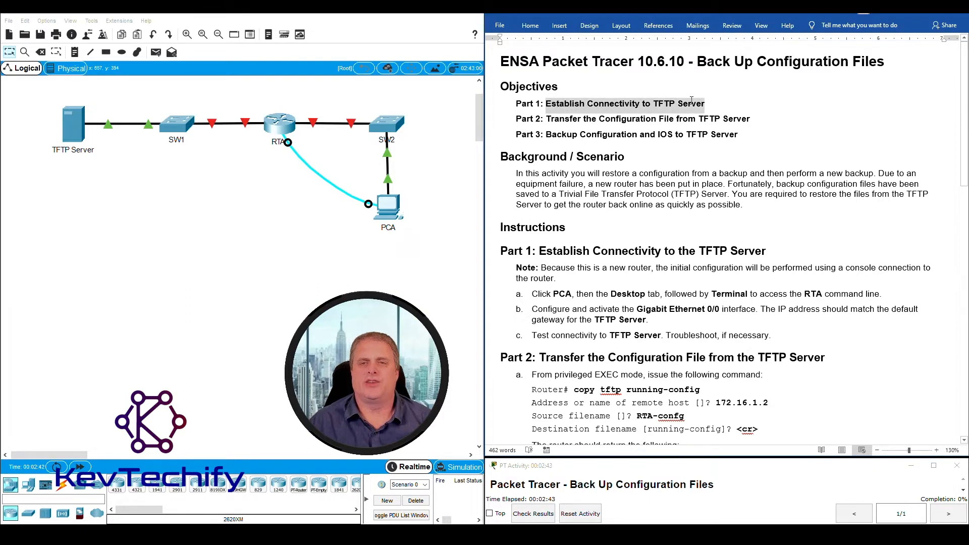
drag(545, 119, 741, 114)
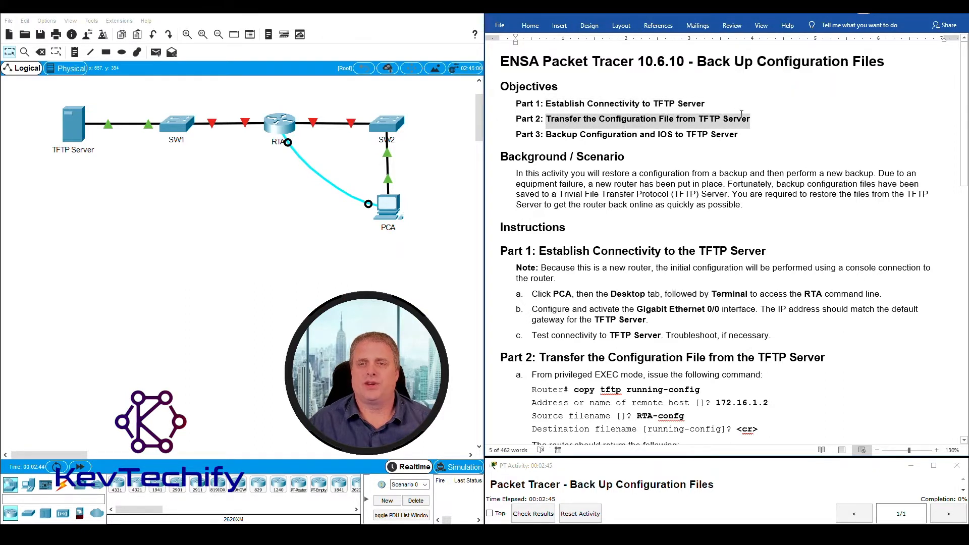
drag(544, 136, 738, 134)
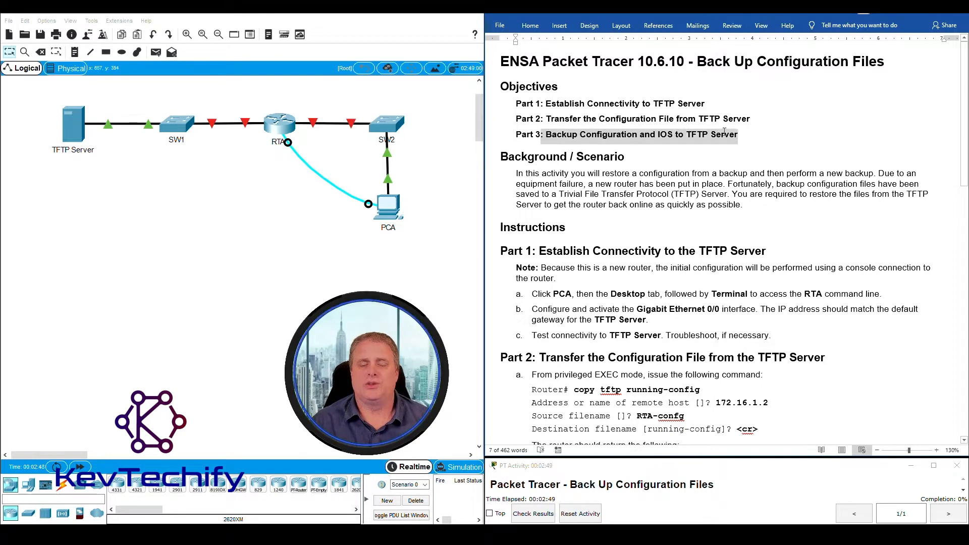
click(610, 157)
scroll(610, 168, down, 5)
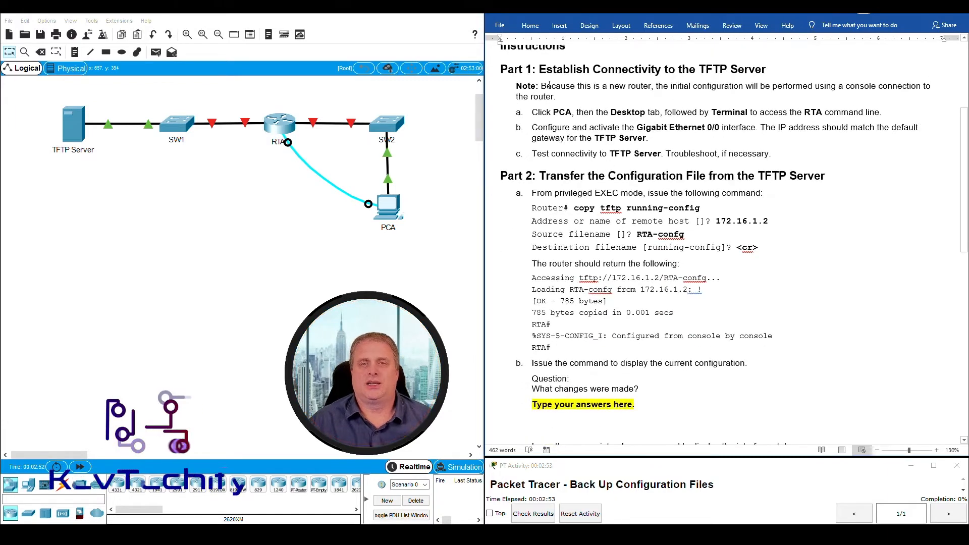
drag(539, 69, 757, 69)
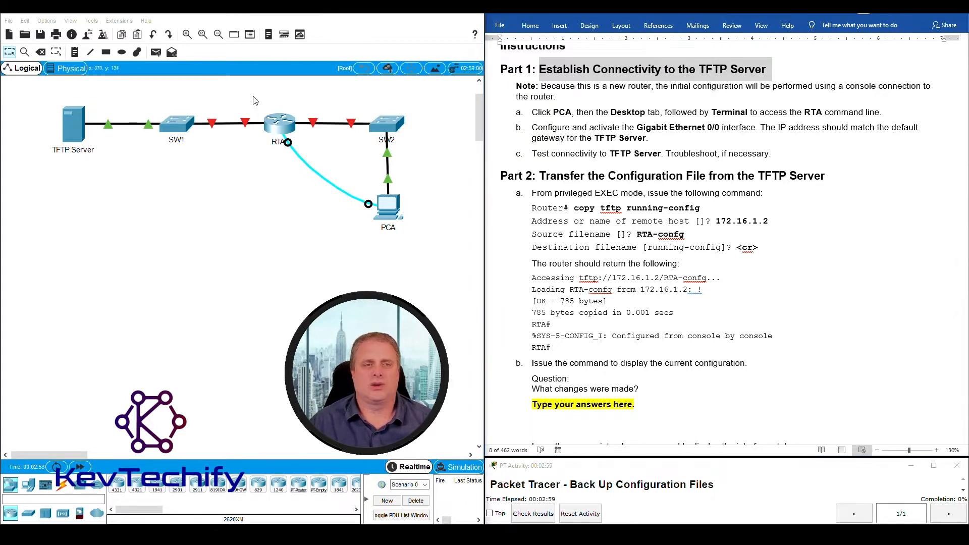
click(282, 128)
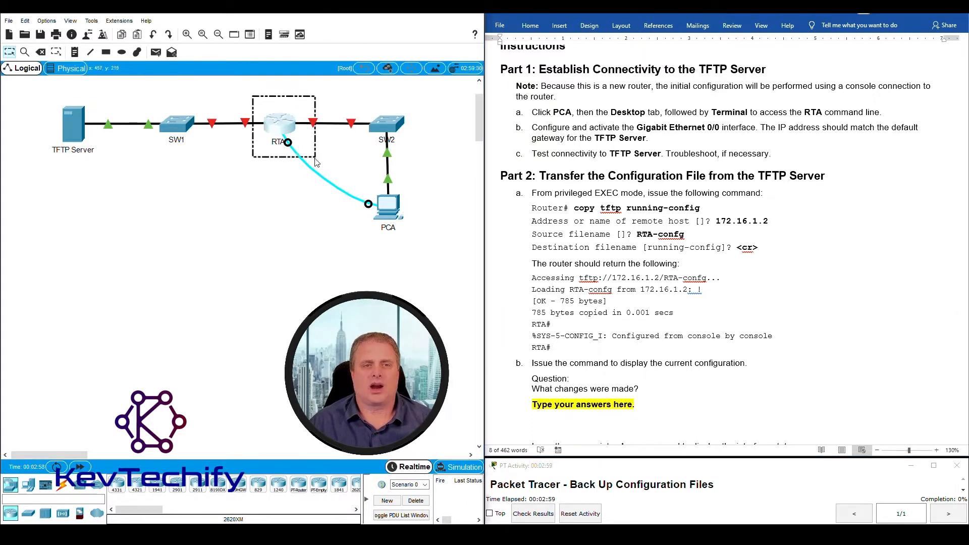
click(277, 104)
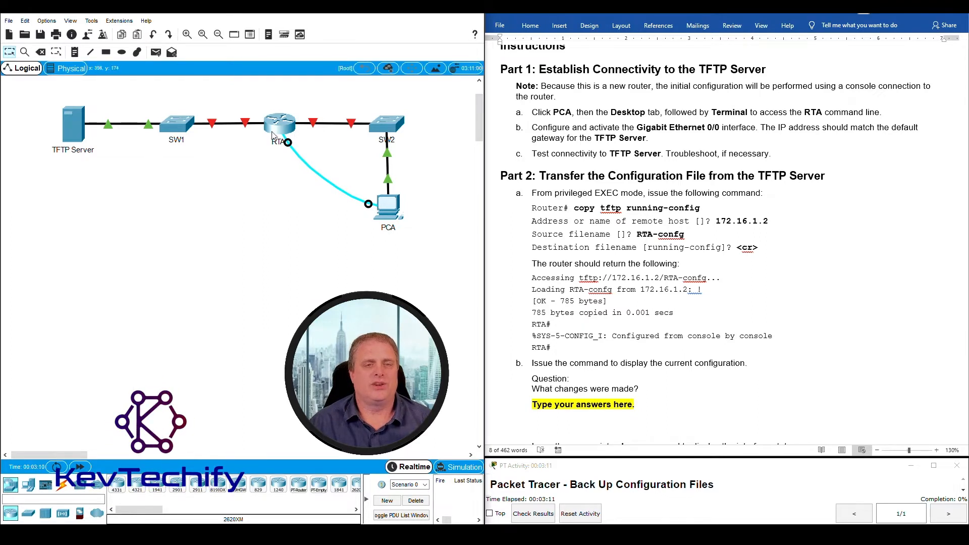
click(534, 113)
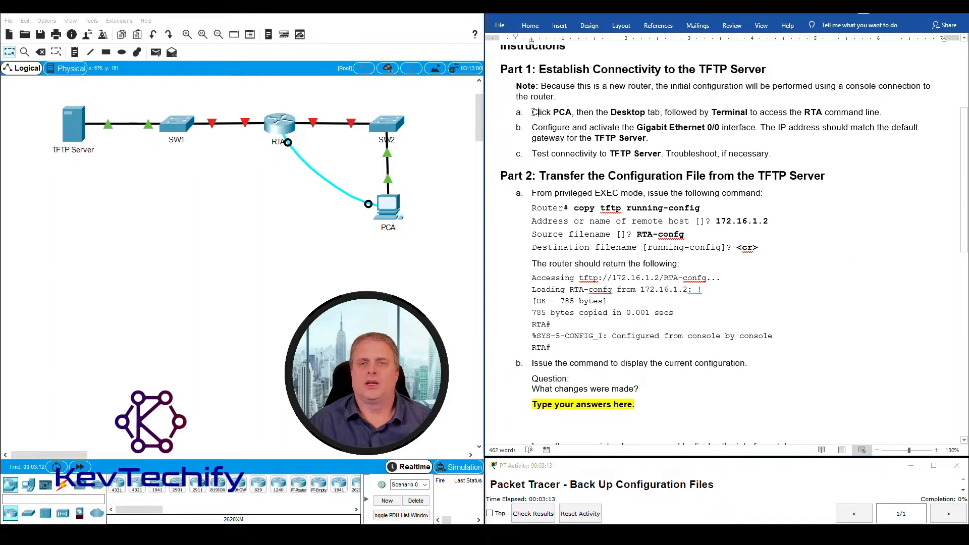
drag(571, 111, 880, 111)
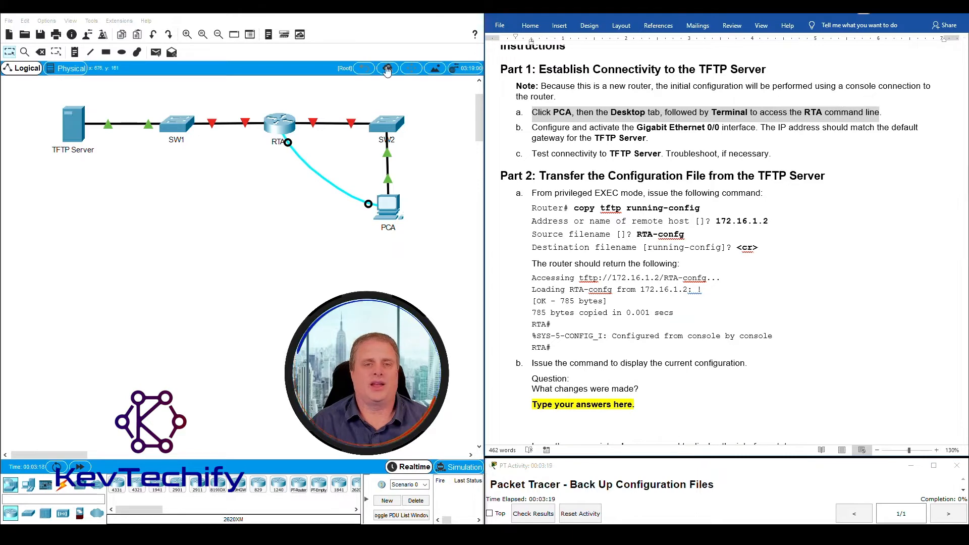
Step: Open PCA's Terminal with 9600 bits per second, 8 data bits, no parity, 1 stop bit and no flow control
click(387, 207)
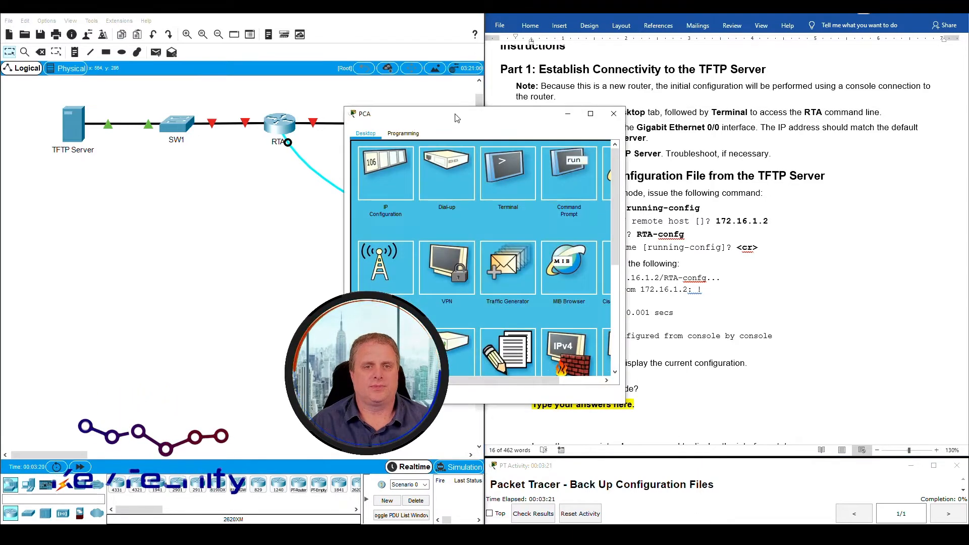
drag(456, 118, 161, 25)
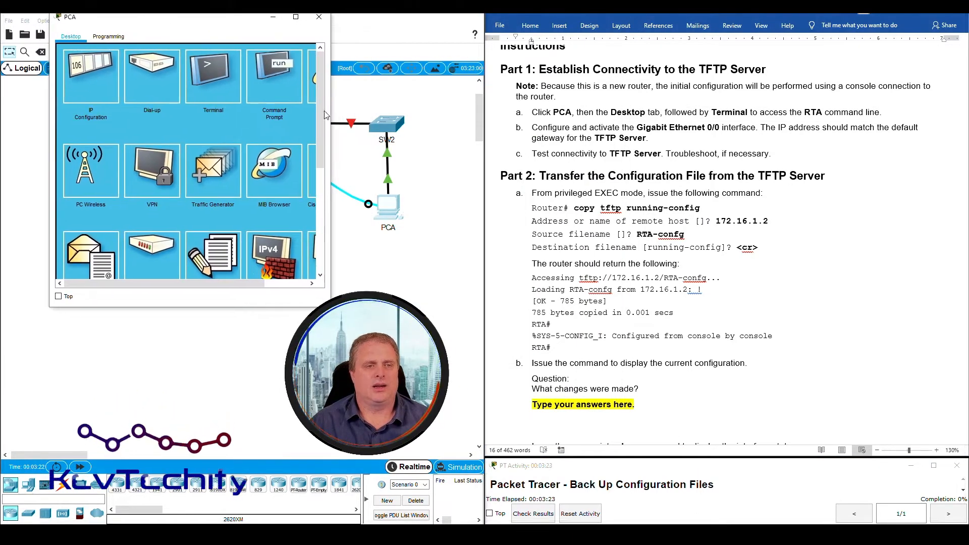
drag(330, 131, 424, 164)
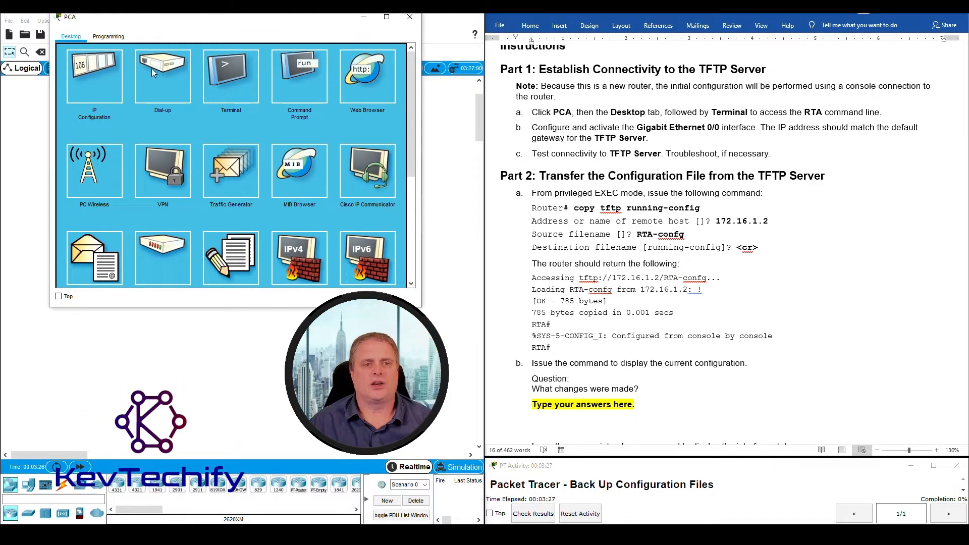
click(232, 72)
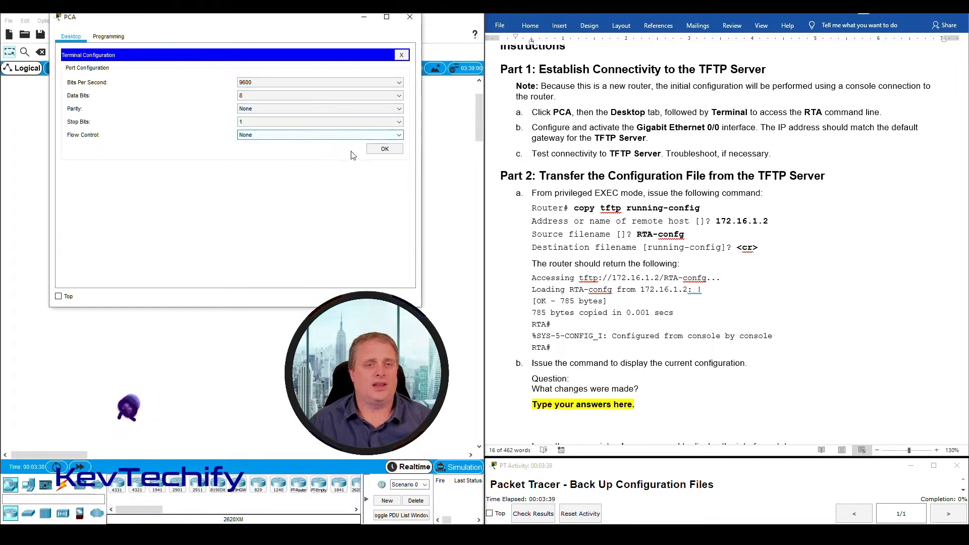
click(385, 148)
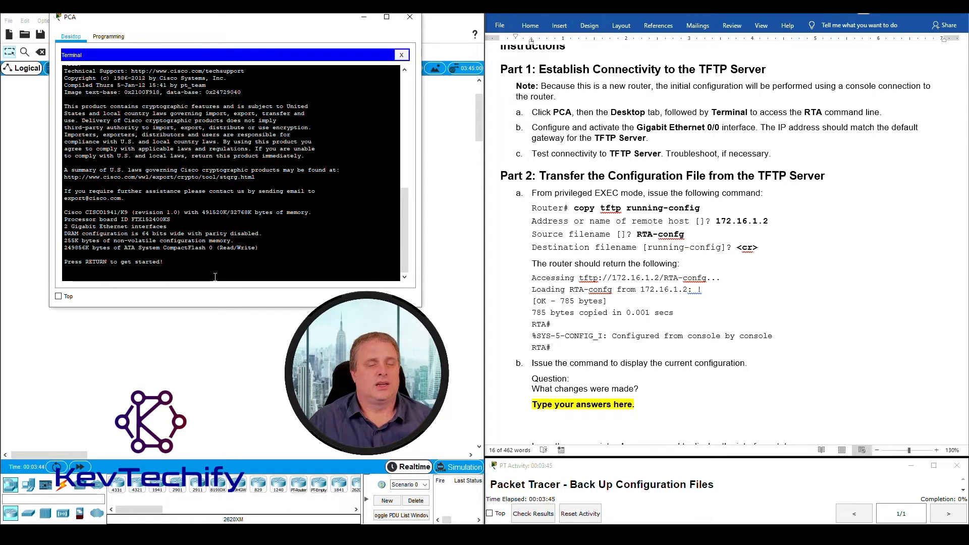
Step: Start the router's console session, enter privileged EXEC mode with "en", and widen the PCA window
key(Return)
key(Return)
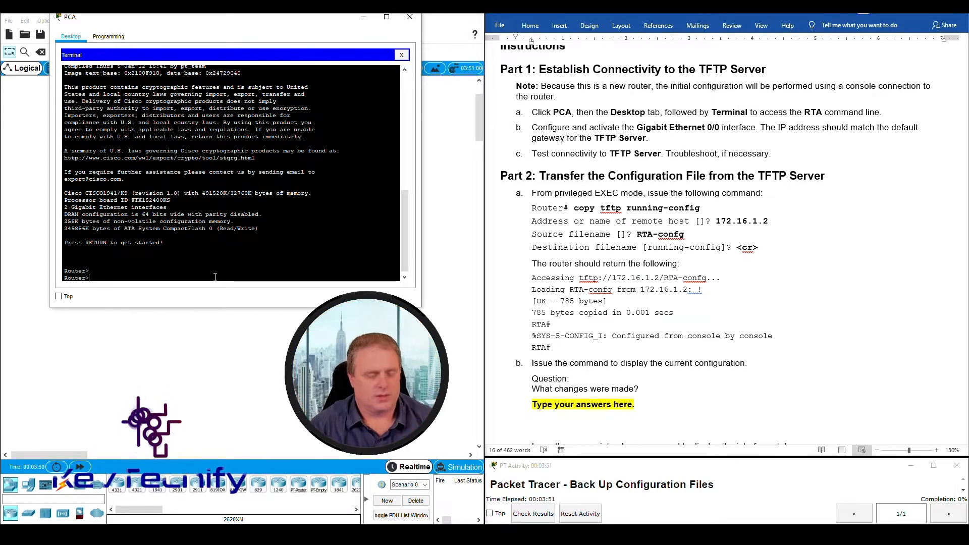
text(en)
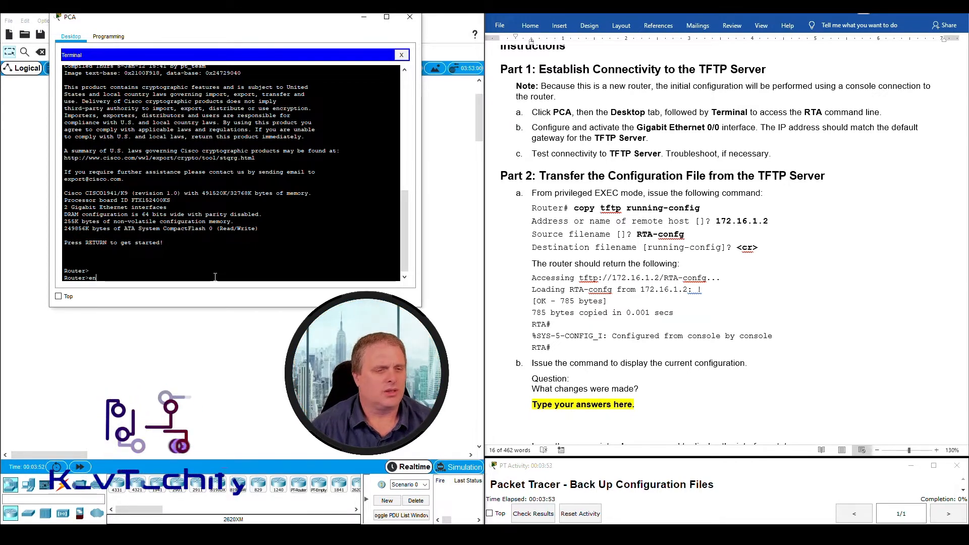
key(Return)
key(Return)
key(Return)
key(Return)
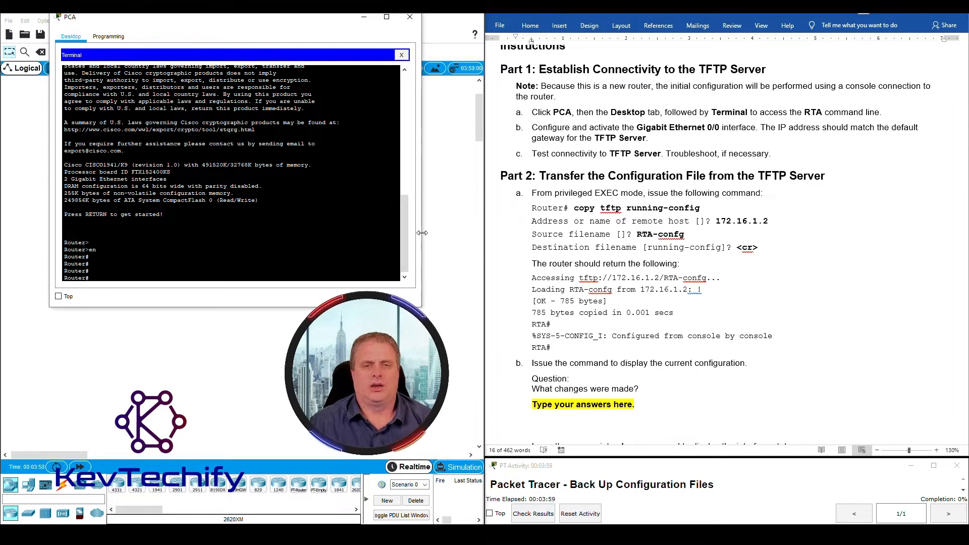
drag(422, 233, 460, 236)
Step: Read instruction b in Part 1 on configuring and activating the Gigabit Ethernet 0/0 interface
click(605, 116)
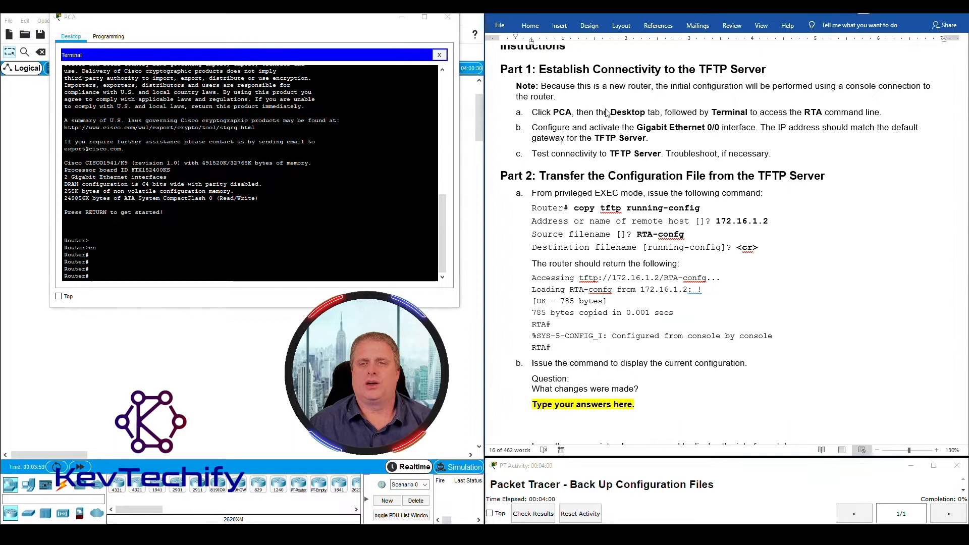
click(533, 127)
drag(579, 125, 620, 126)
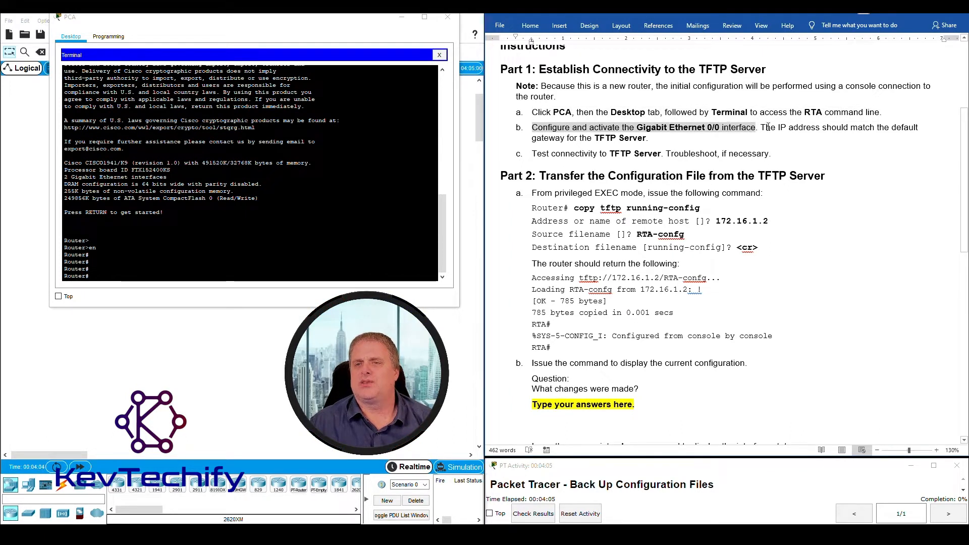
drag(767, 127, 647, 138)
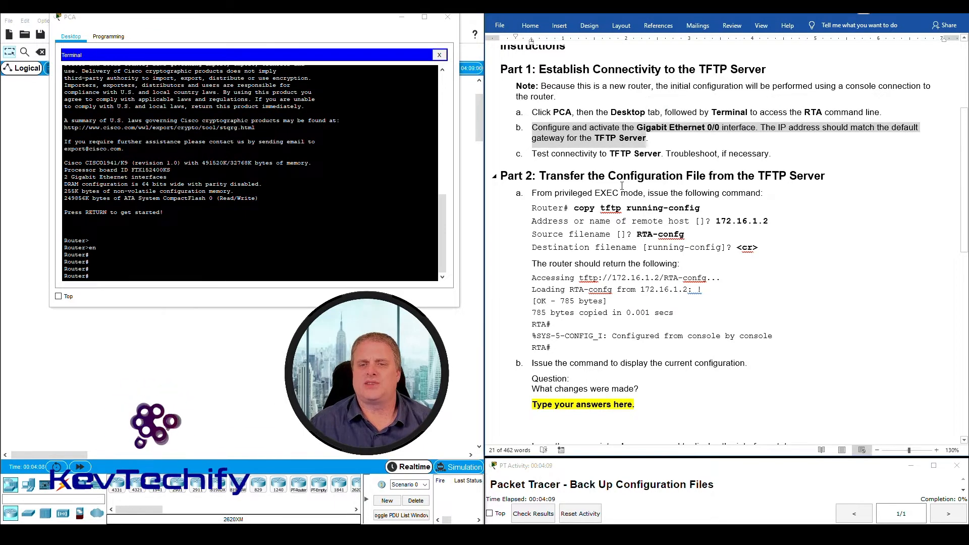
scroll(621, 185, up, 5)
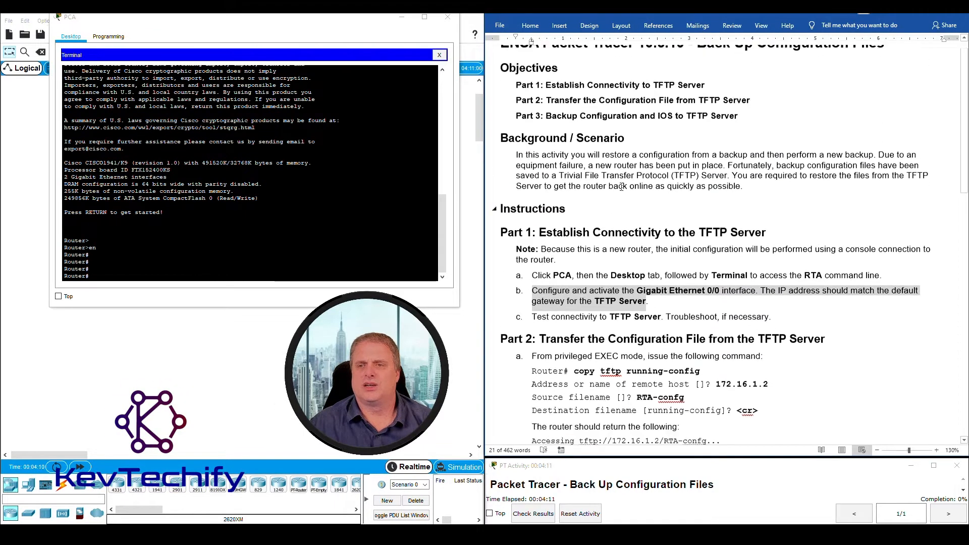
scroll(621, 186, down, 3)
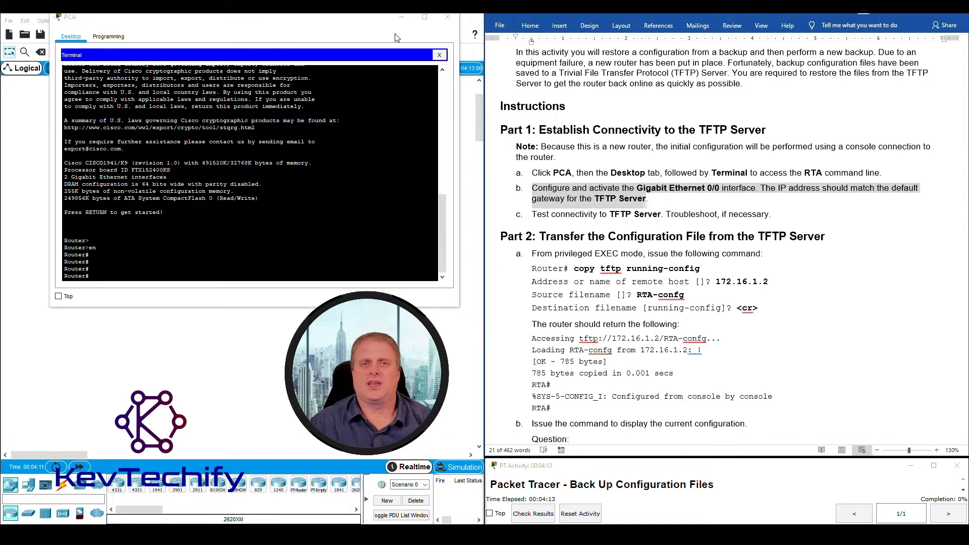
Step: Check the default gateway in the TFTP Server's IP configuration, with the PCA window moved aside, and minimize the server window
drag(361, 23, 826, 18)
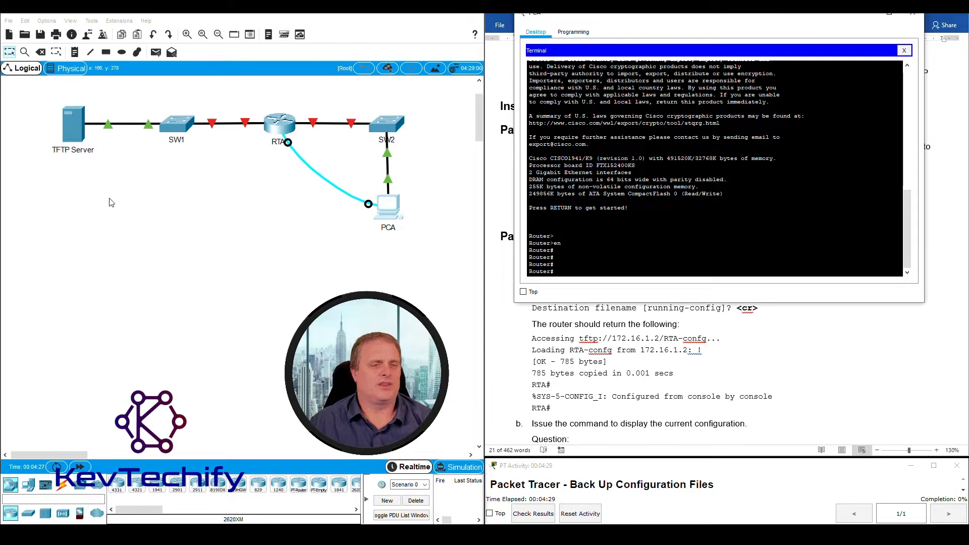
click(73, 126)
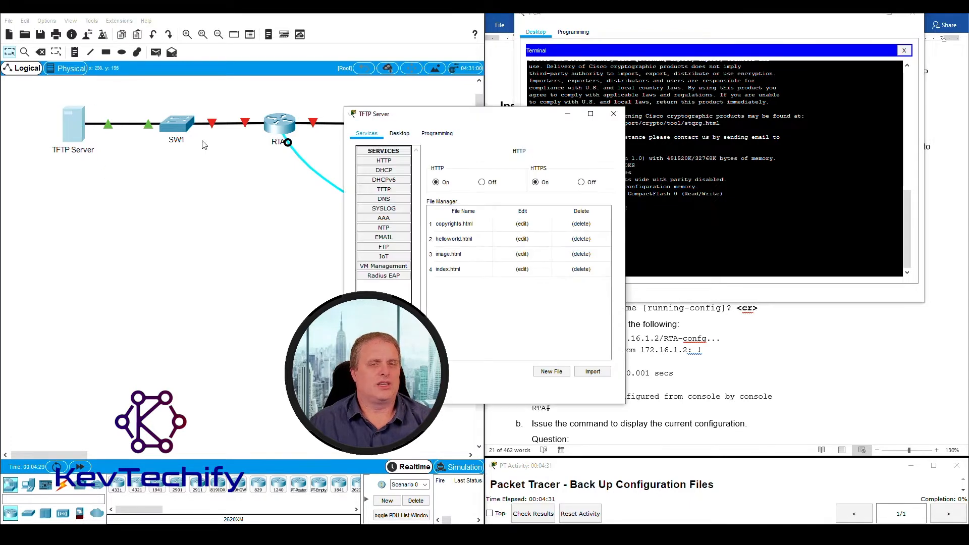
drag(394, 113, 105, 21)
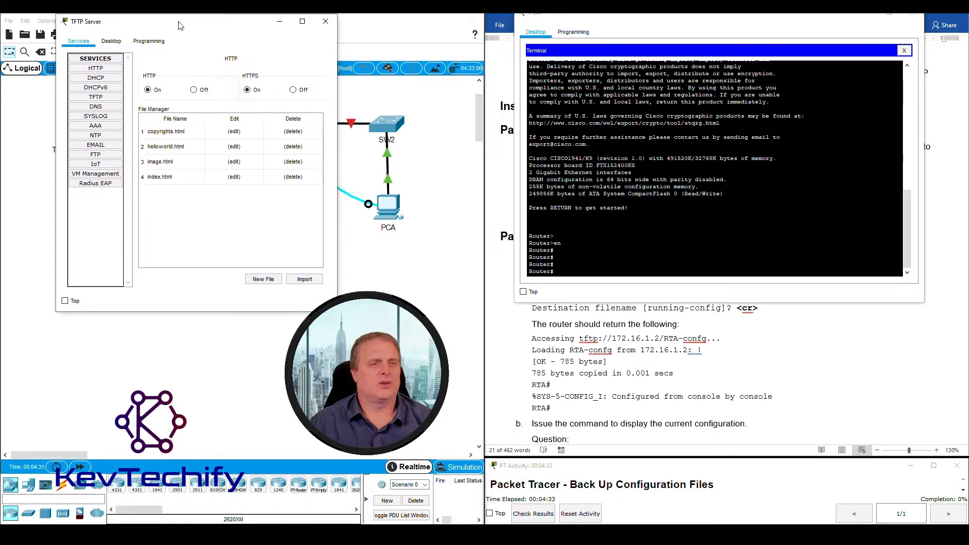
click(107, 42)
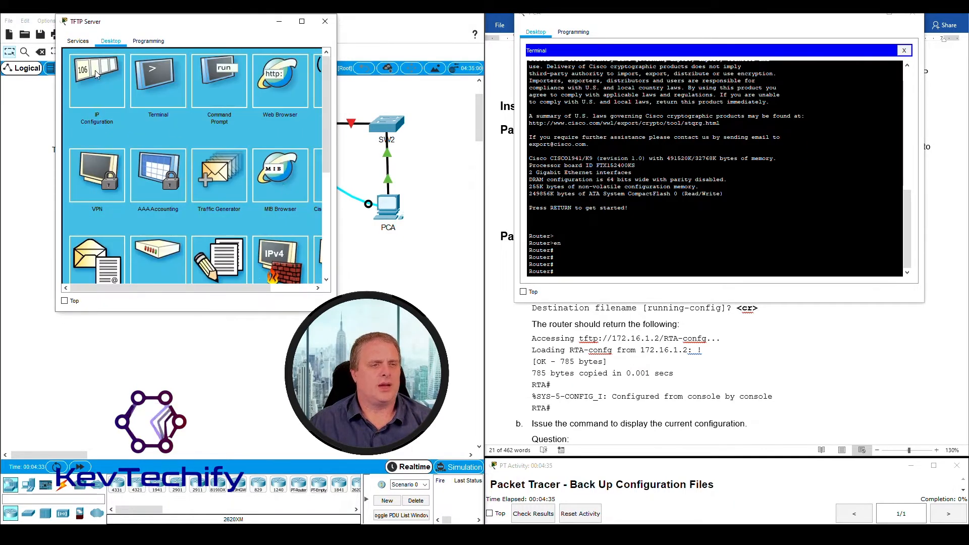
click(121, 77)
drag(180, 126, 136, 125)
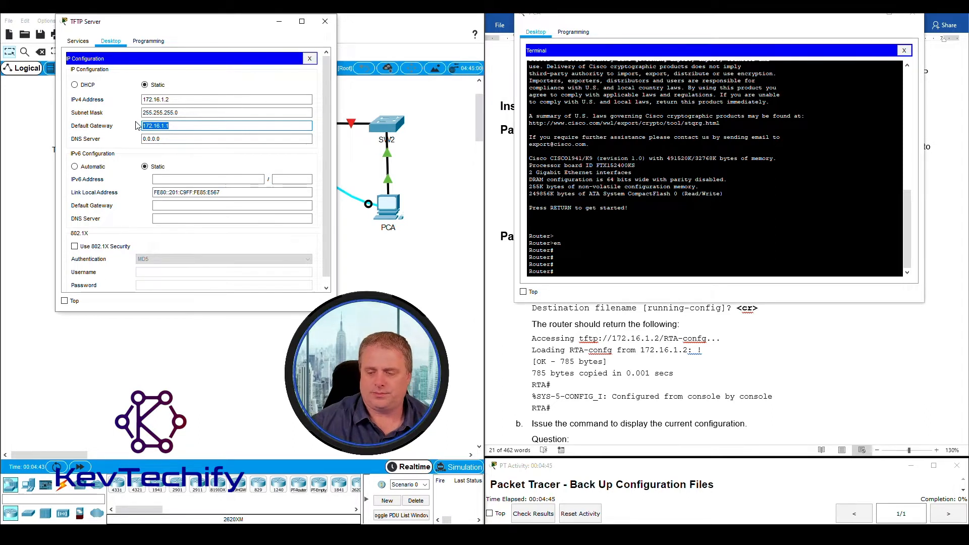
click(278, 22)
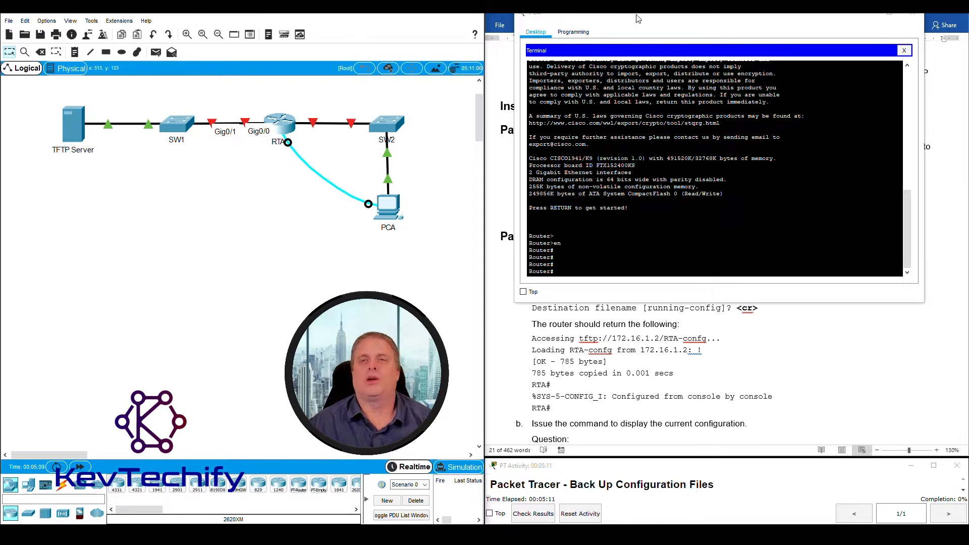
Step: Return to PCA's terminal session and enter global configuration mode on the router with "conf t"
drag(637, 19, 170, 20)
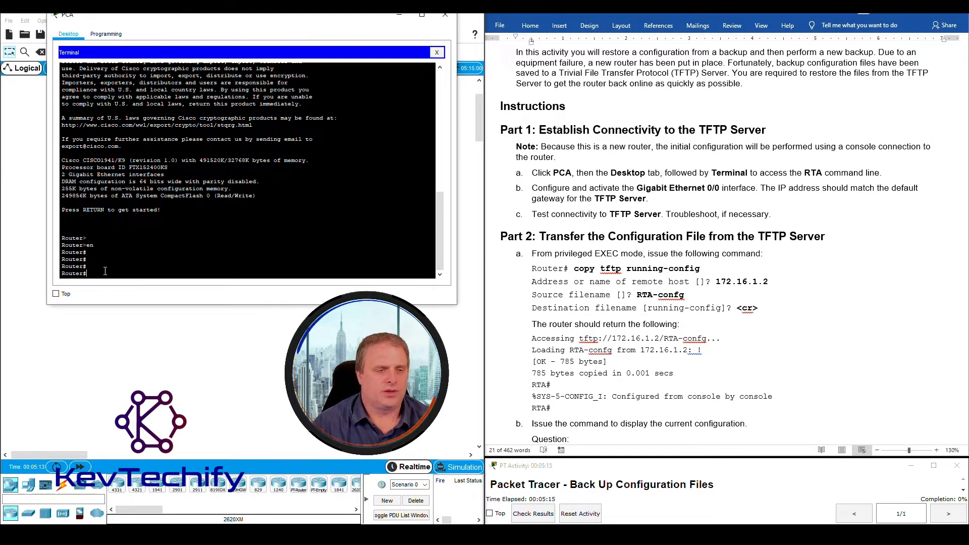
key(Return)
key(Return)
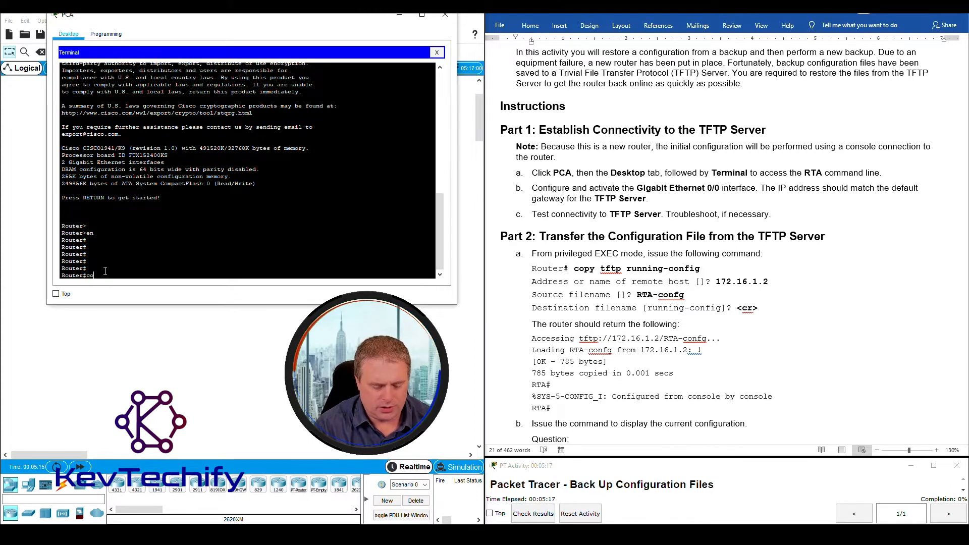
text(conf t)
key(Return)
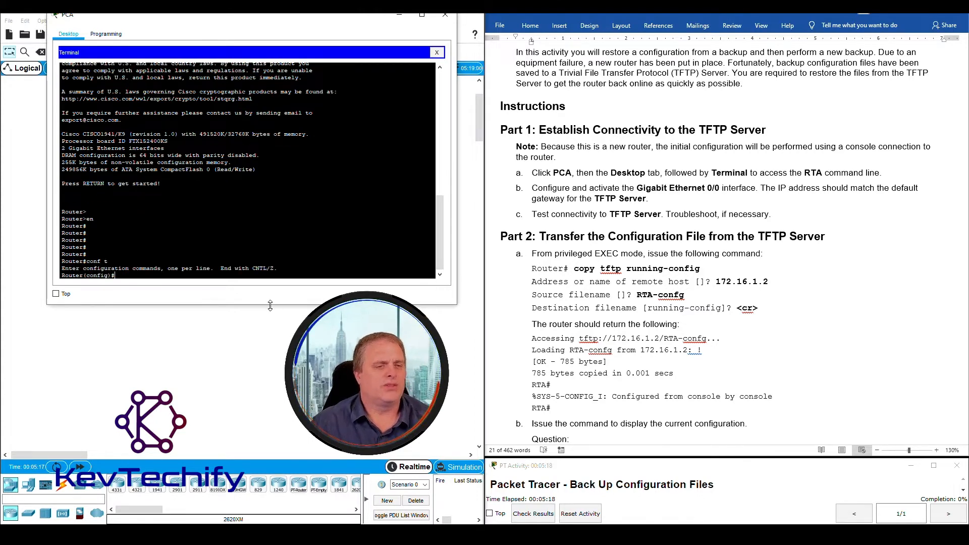
Step: Enter interface configuration mode for Gigabit Ethernet 0/0 with "int g0/0"
text(int)
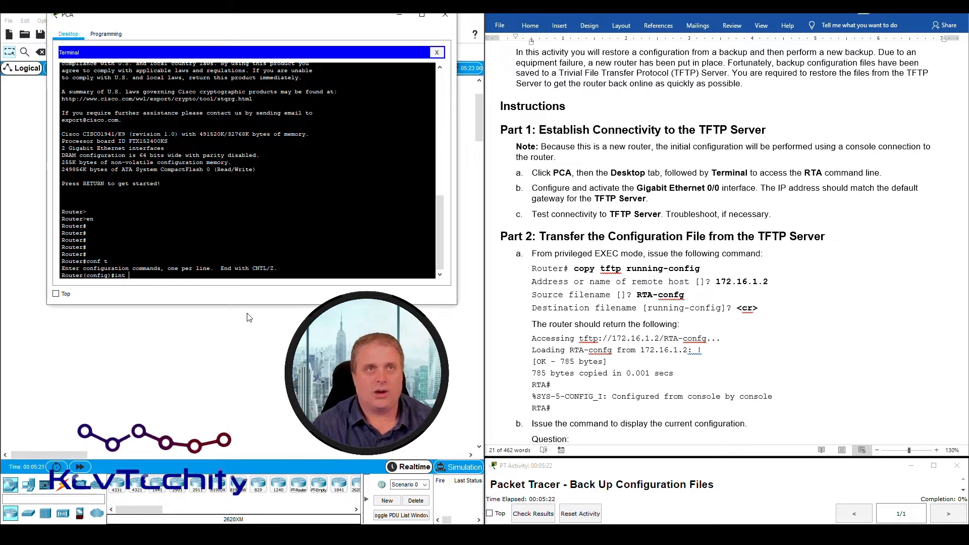
text( g0/)
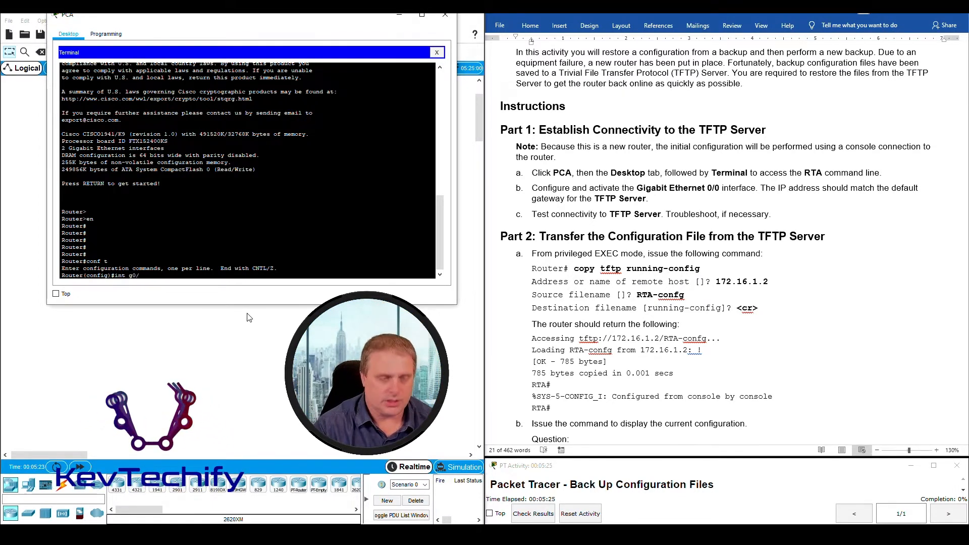
text(0)
key(Return)
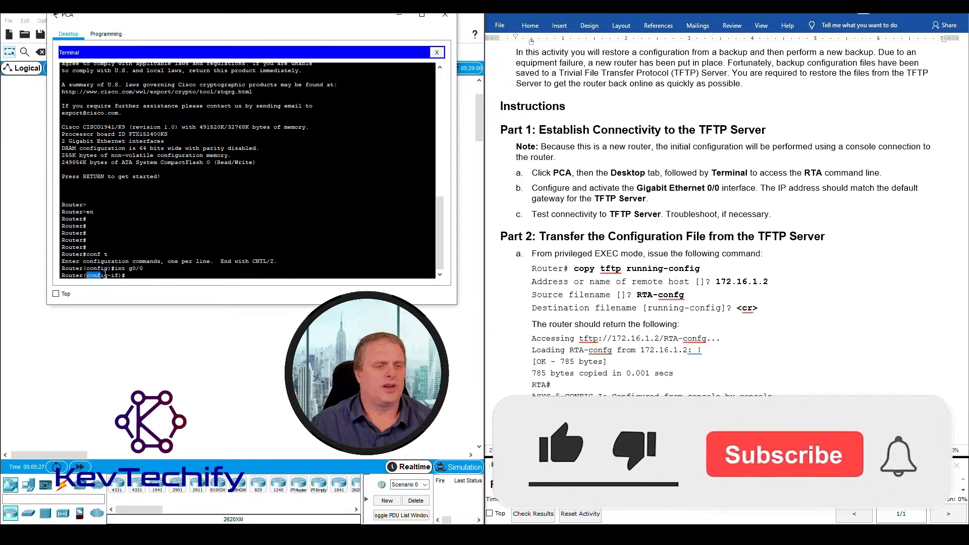
Step: Assign the Gigabit Ethernet 0/0 interface its address with "ip address 172.16.1.1 255.255.255.0"
text(ip)
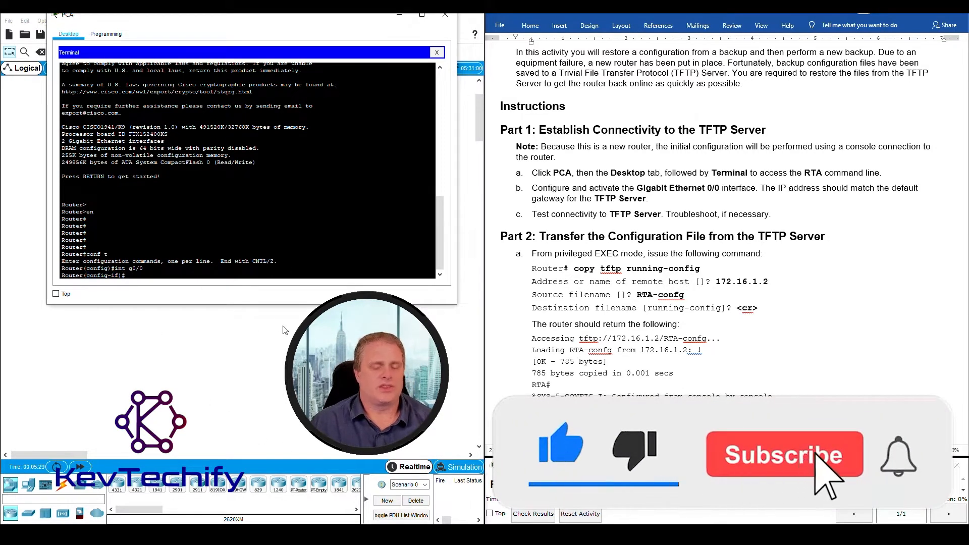
text( a)
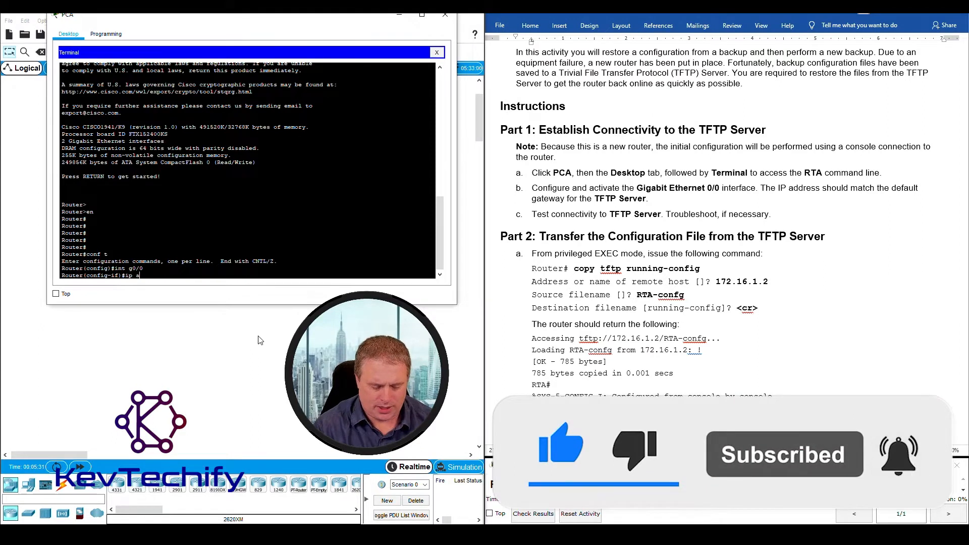
text(ddress)
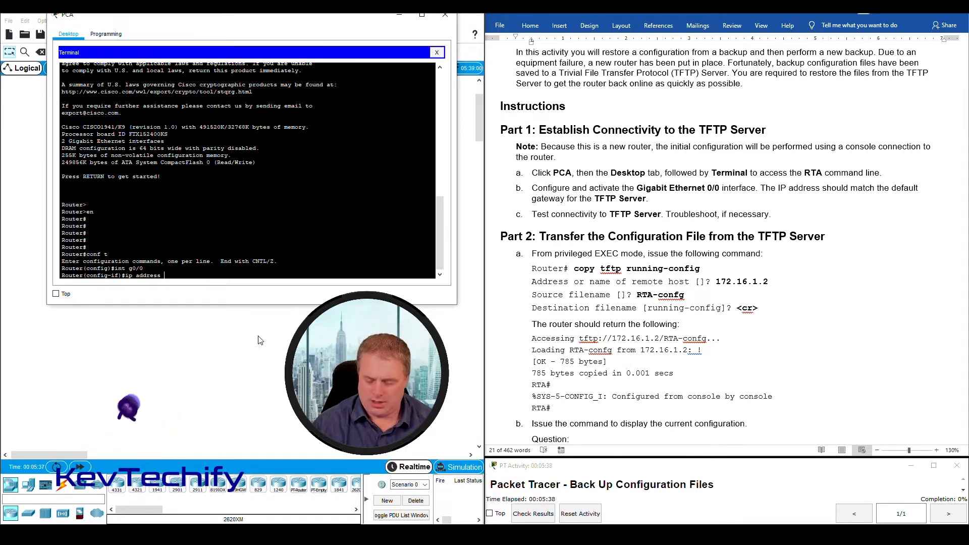
text(172.16.1.1 255.255.25)
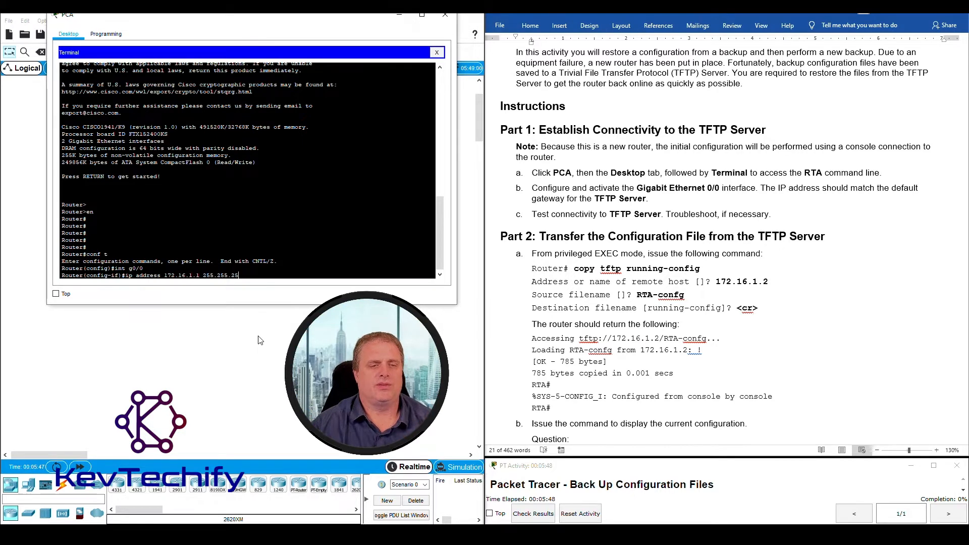
text(0)
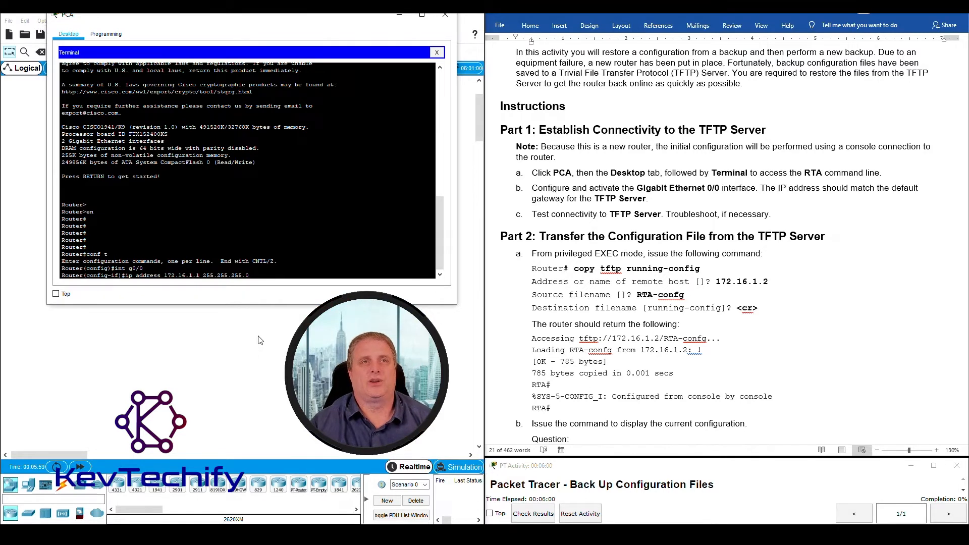
key(Return)
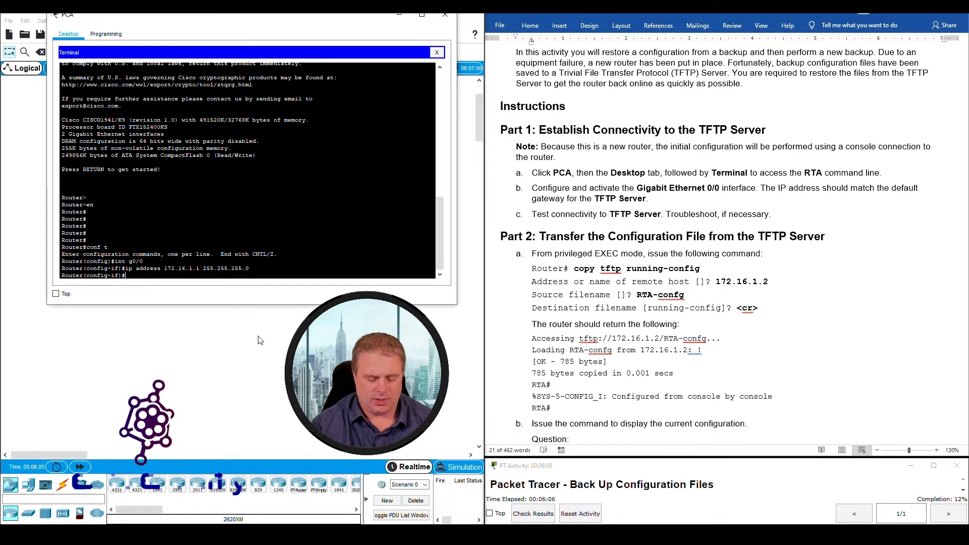
Step: Activate the Gigabit Ethernet 0/0 interface with "no shutdown" and return to a clean prompt
text(no shut)
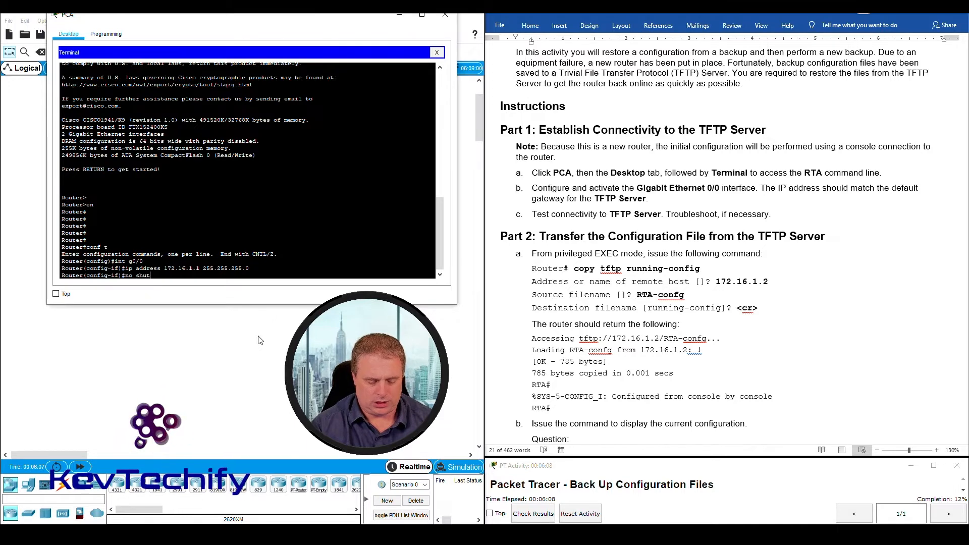
text(down)
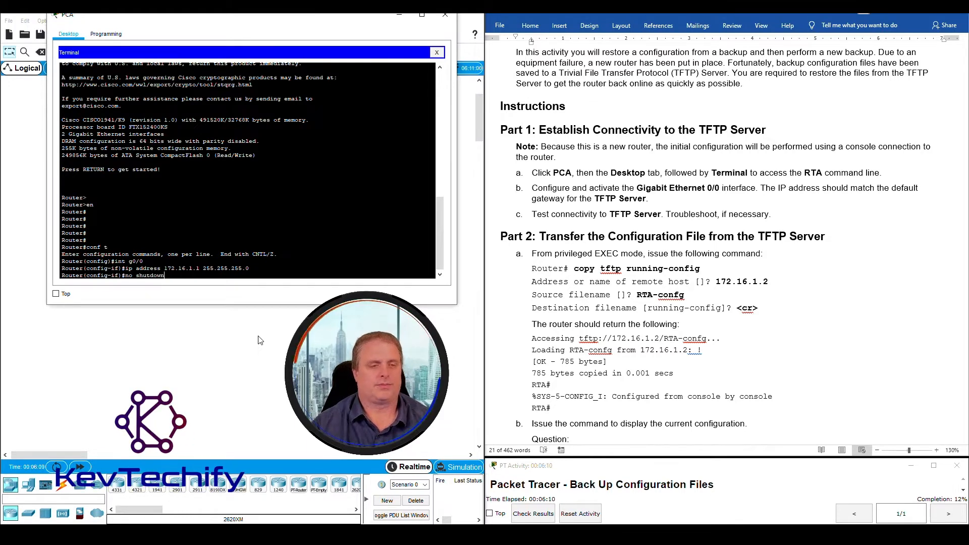
key(Return)
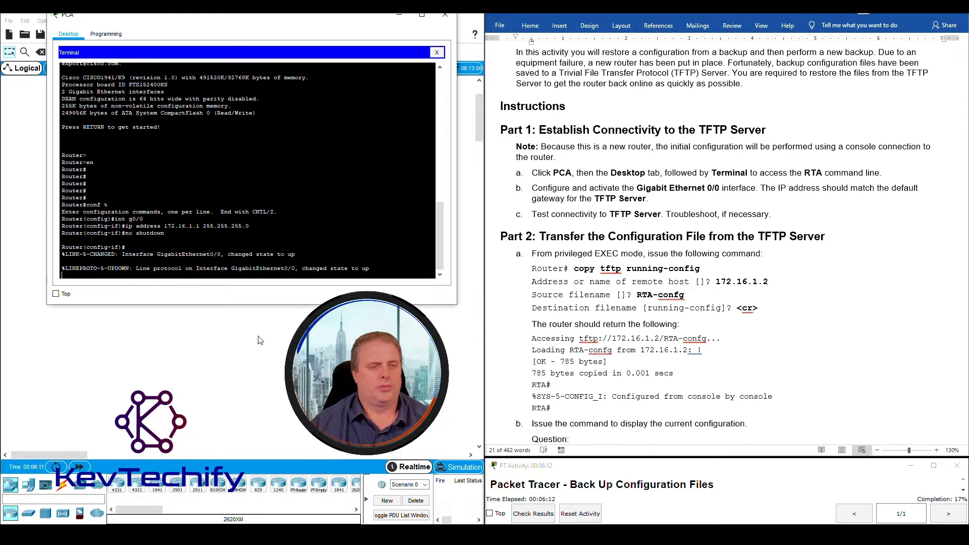
key(Return)
key(Return)
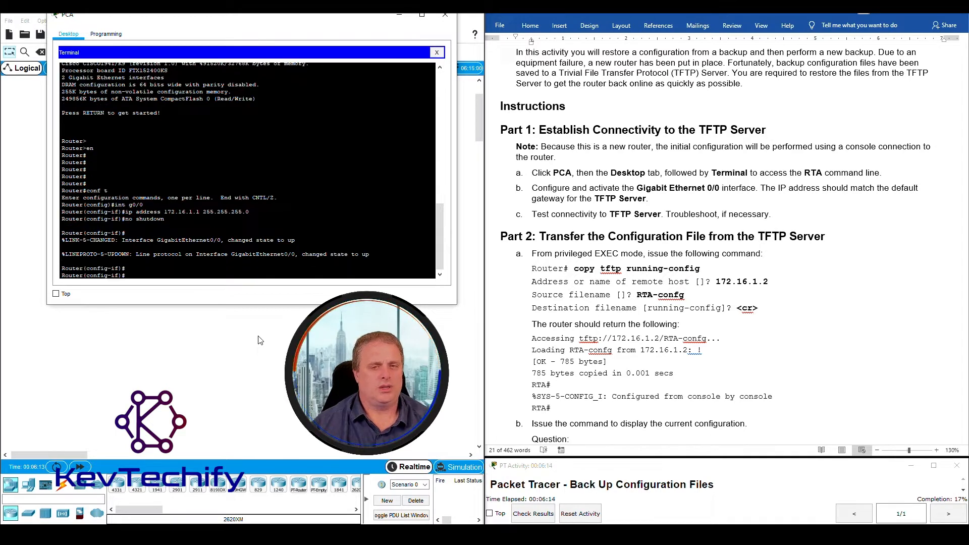
Step: Review Part 1 instructions b and c on configuring the interface and testing connectivity to the TFTP Server
click(785, 175)
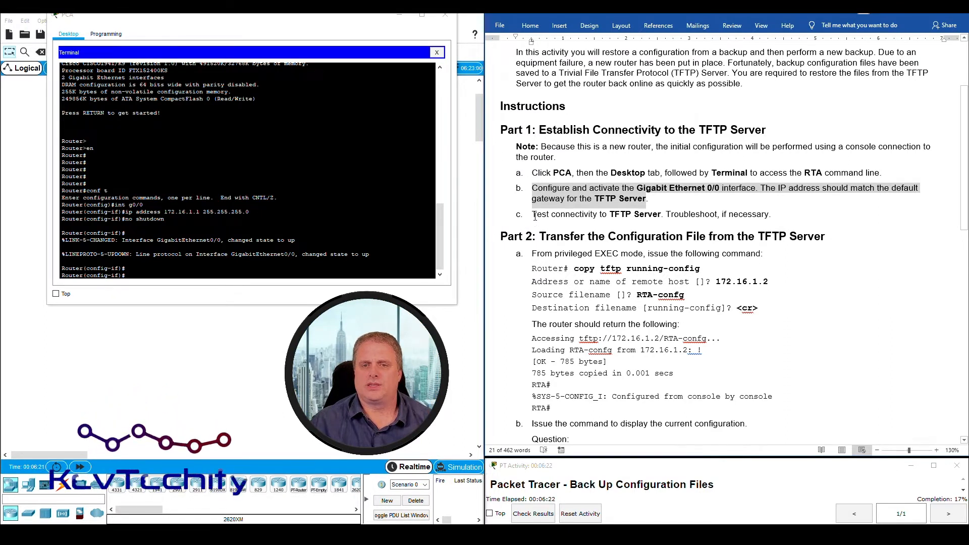
click(556, 214)
drag(556, 215, 649, 211)
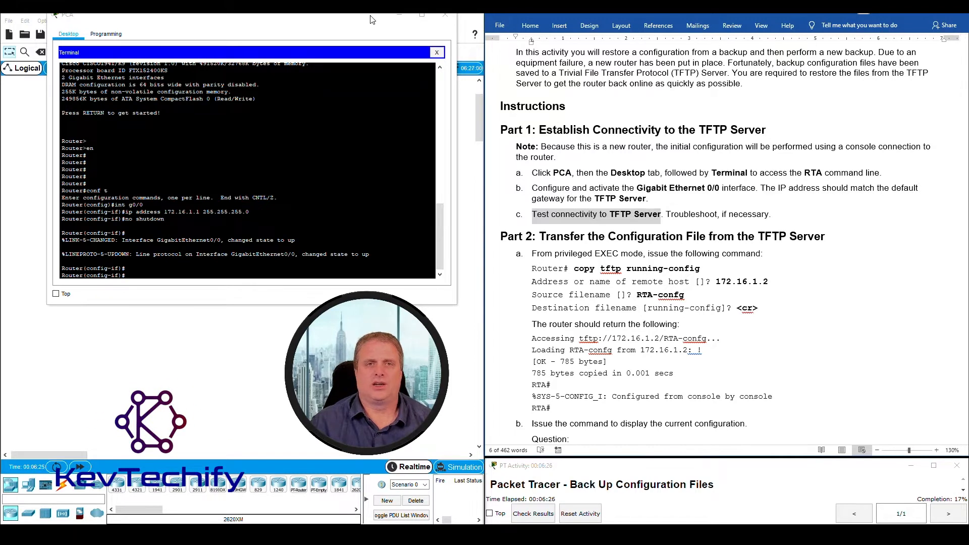
drag(371, 20, 408, 19)
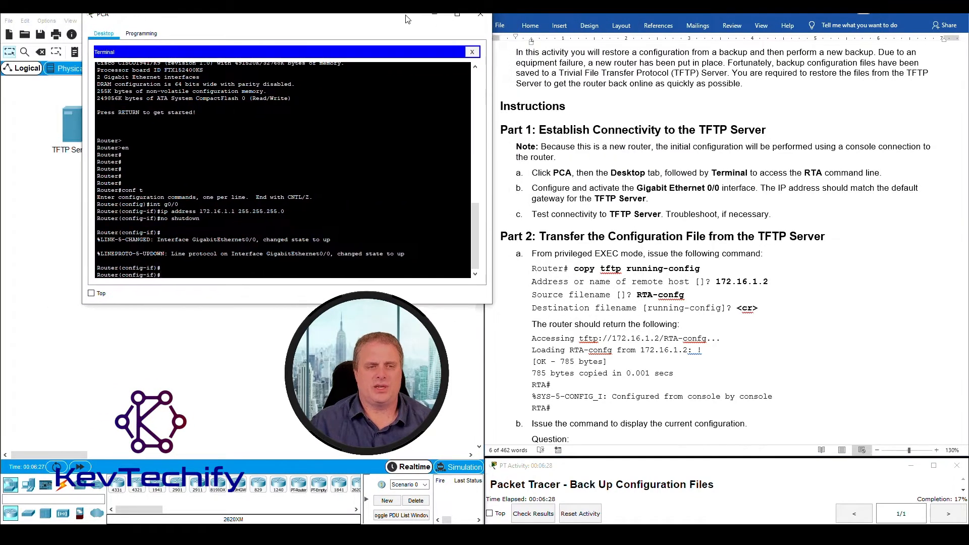
scroll(649, 153, up, 4)
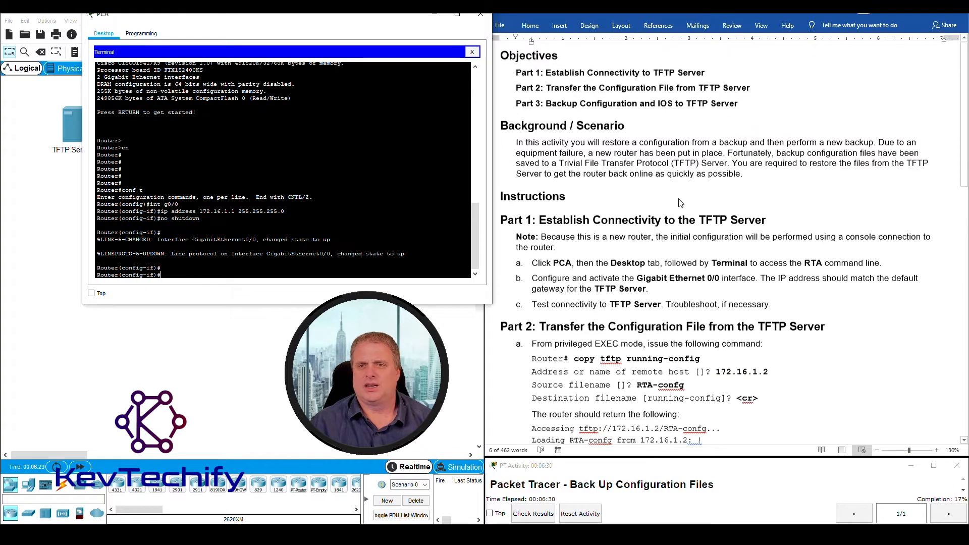
scroll(679, 202, down, 5)
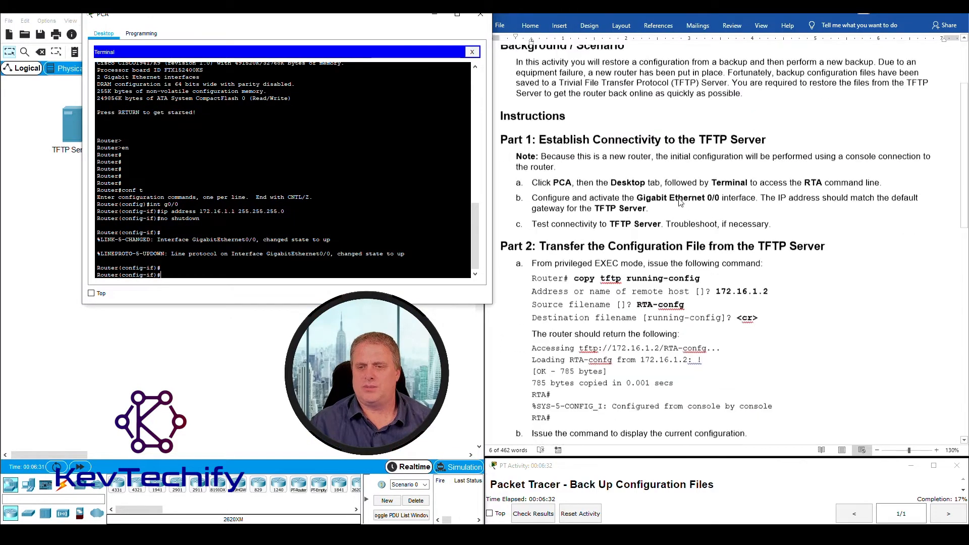
scroll(679, 202, up, 5)
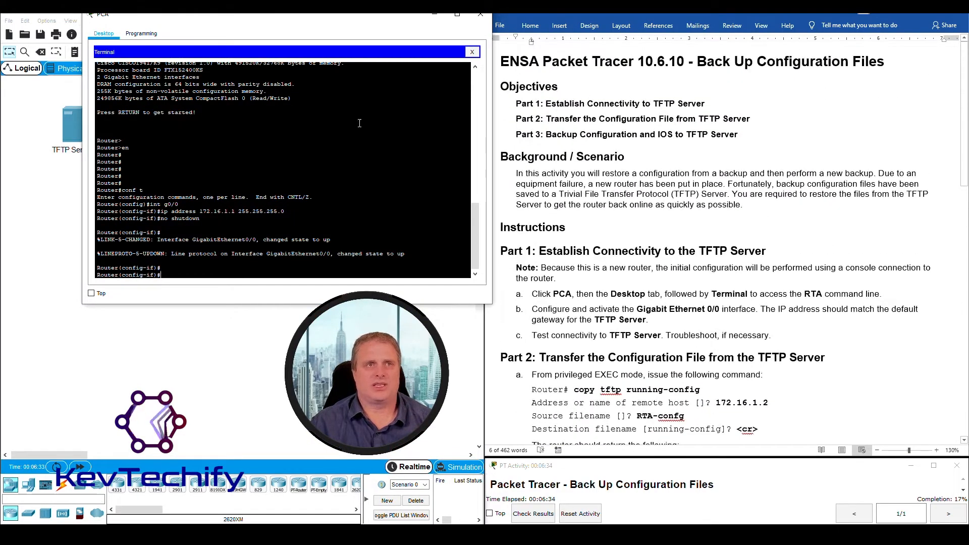
Step: Check the IPv4 address in the TFTP Server's IP configuration, with the PCA window moved aside, and minimize the server window
drag(317, 18, 727, 19)
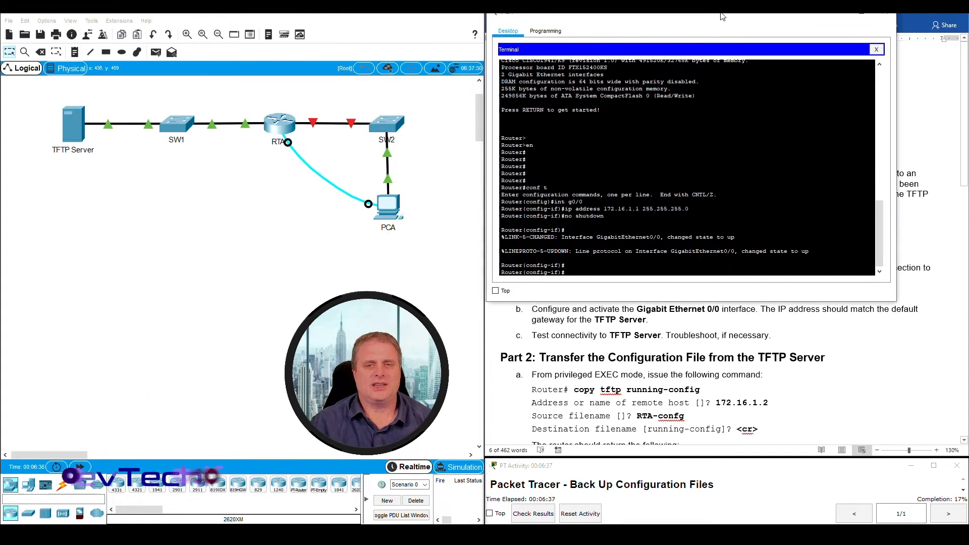
click(73, 124)
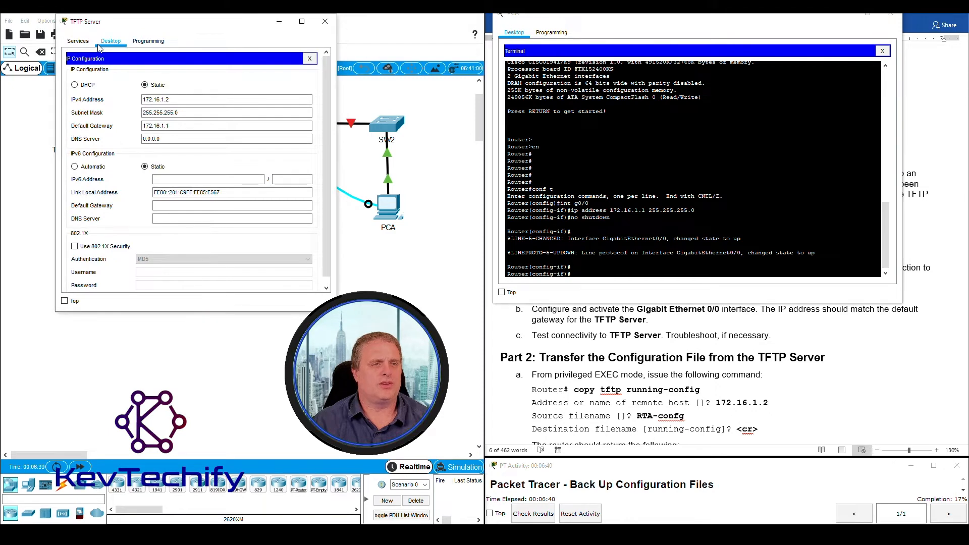
click(310, 59)
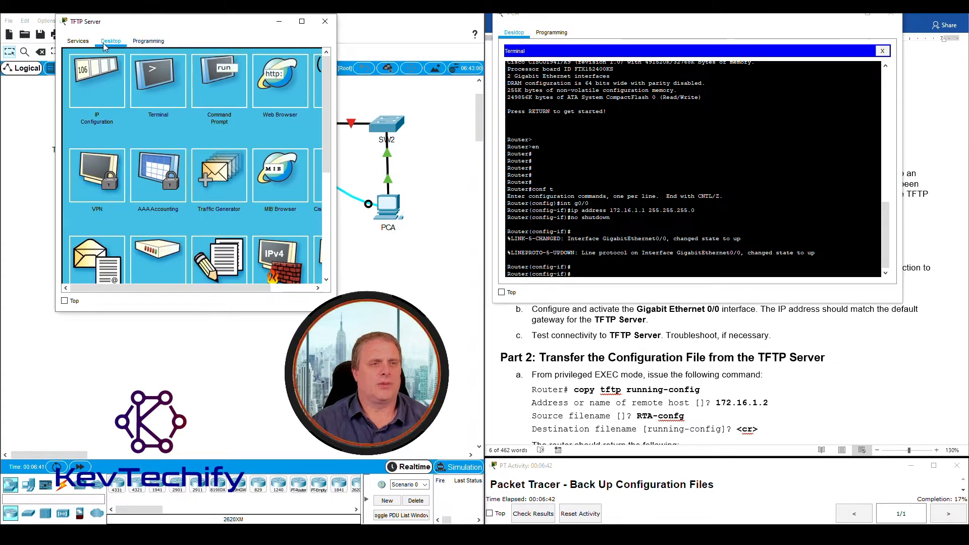
click(102, 89)
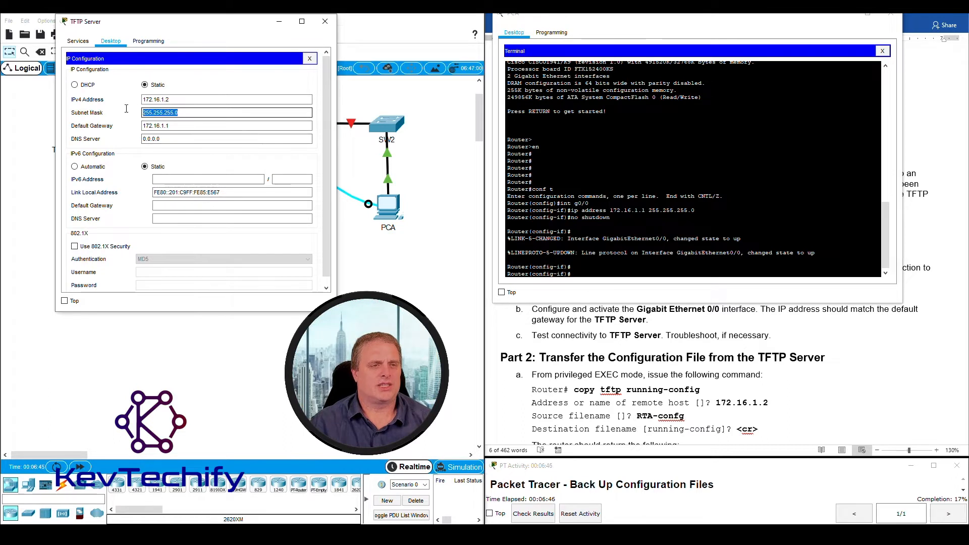
key(shift+Tab)
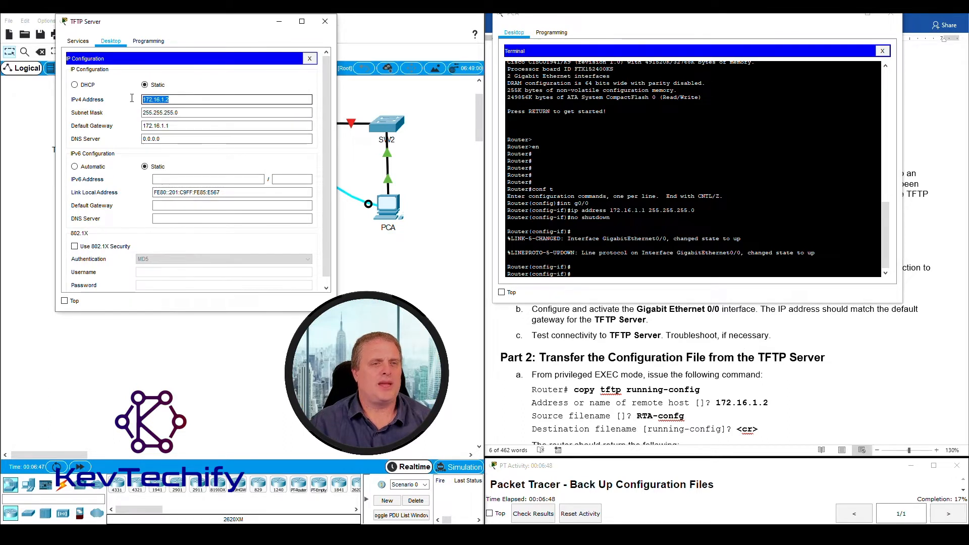
drag(176, 99, 145, 126)
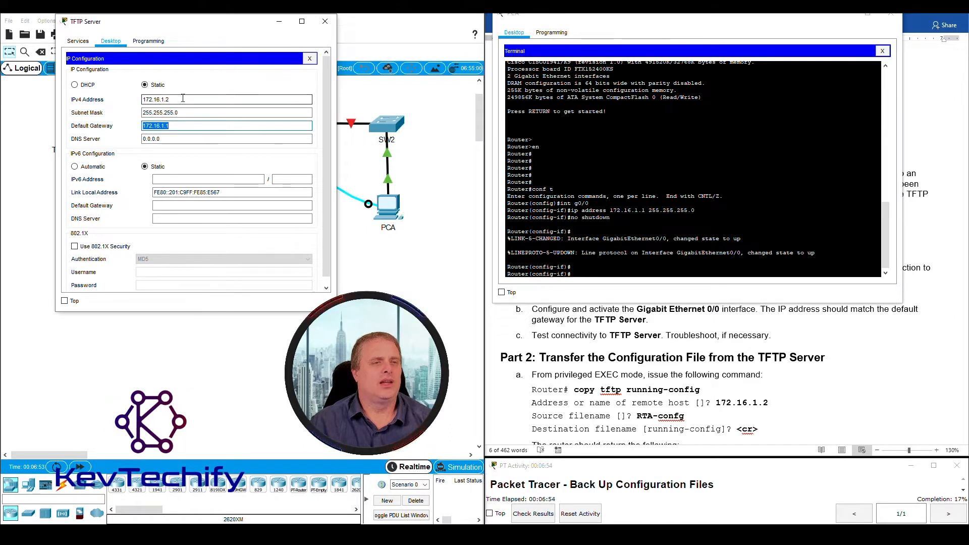
drag(169, 99, 136, 99)
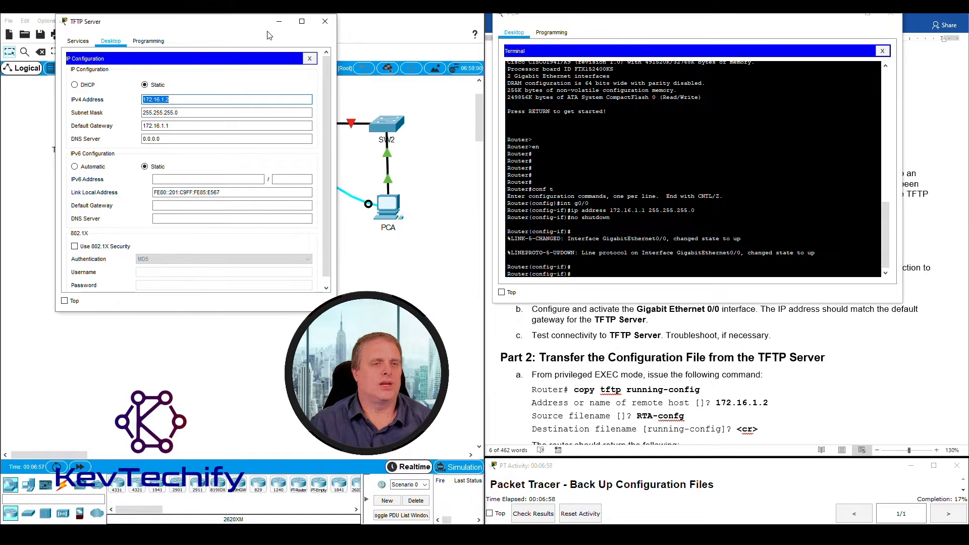
click(279, 26)
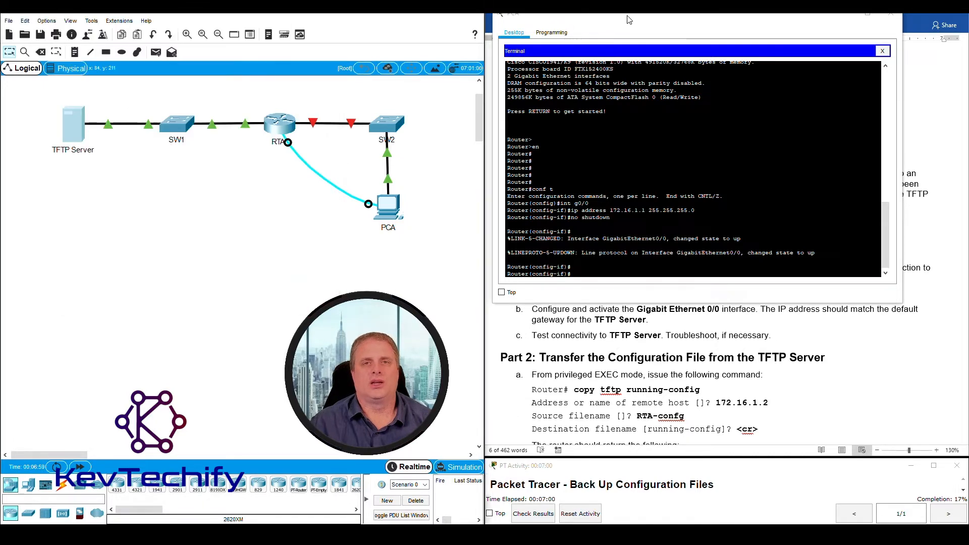
Step: Bring PCA's terminal back and try to ping the TFTP Server at 172.16.1.2 from interface configuration mode
drag(640, 17, 261, 18)
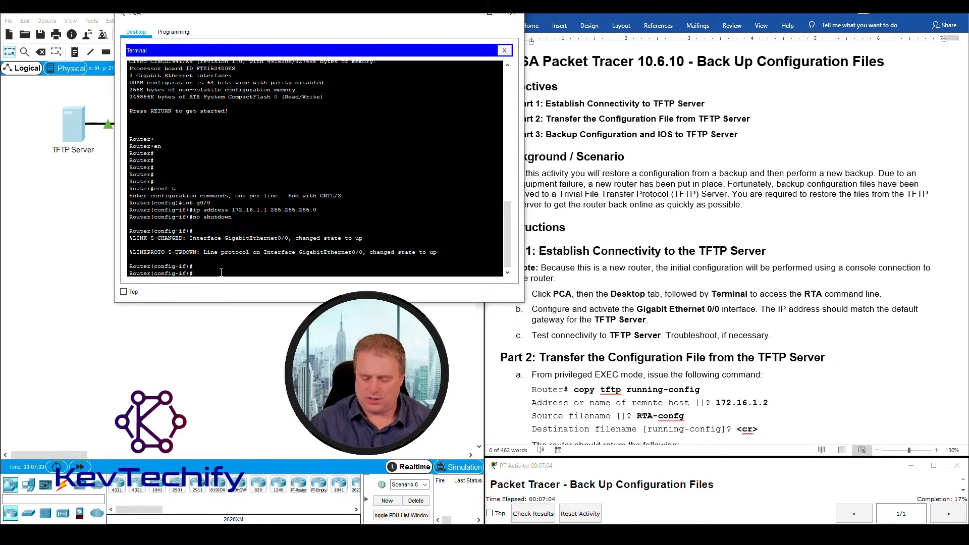
text(172.16.)
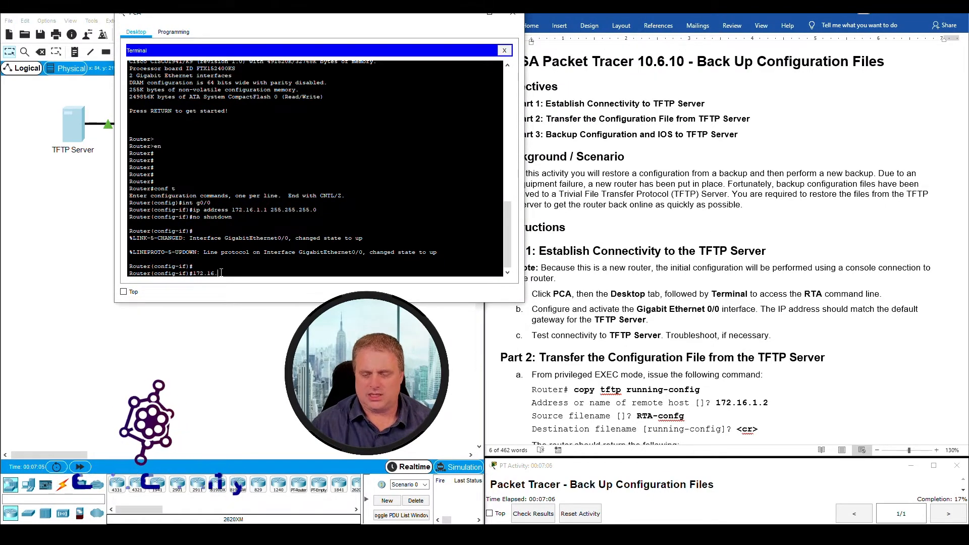
text(1.2)
key(Return)
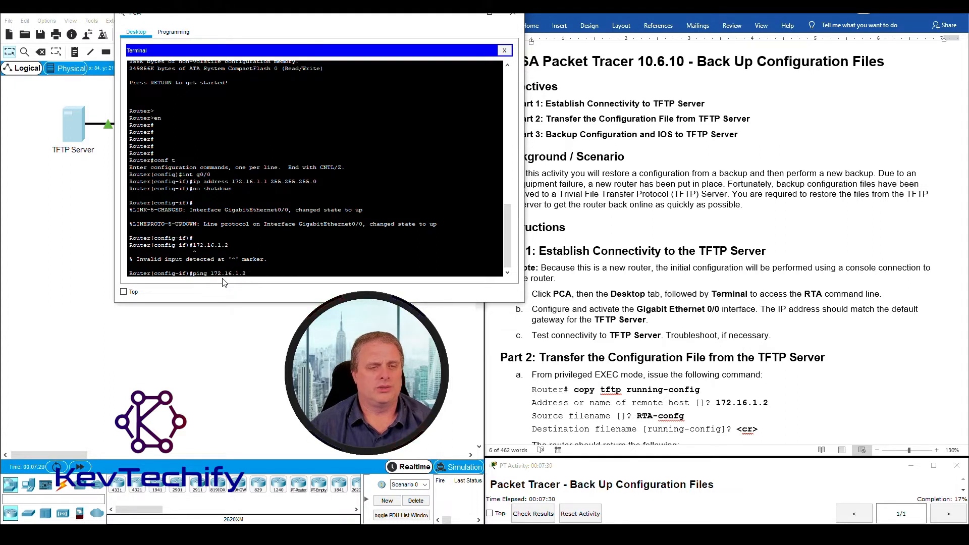
key(Return)
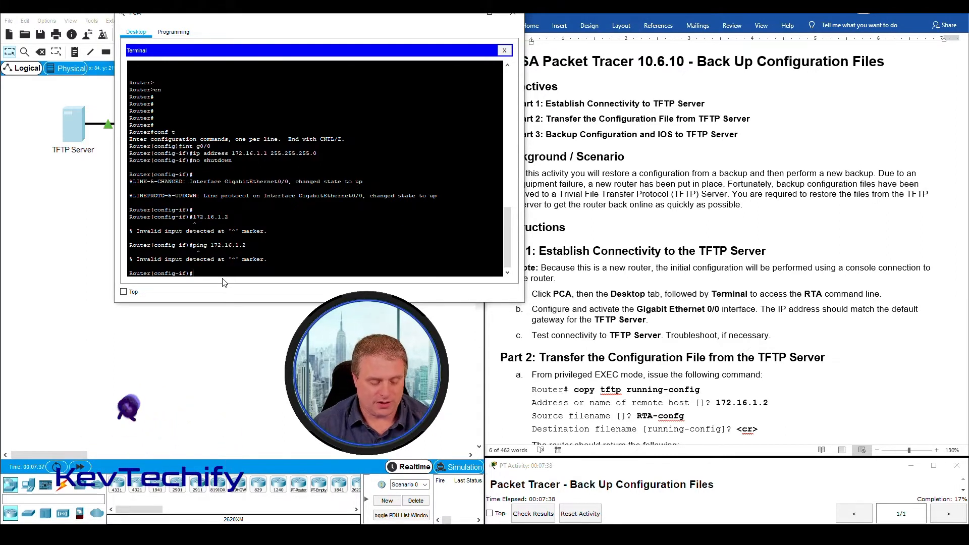
Step: Leave interface and global configuration mode with "exit" twice to return the router to privileged EXEC mode
text(exit)
key(Return)
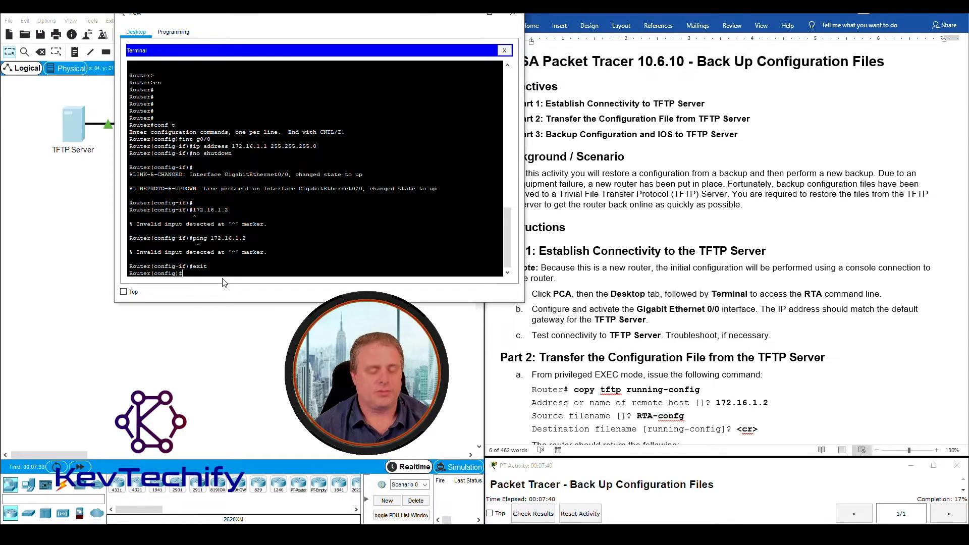
text(exit)
key(Return)
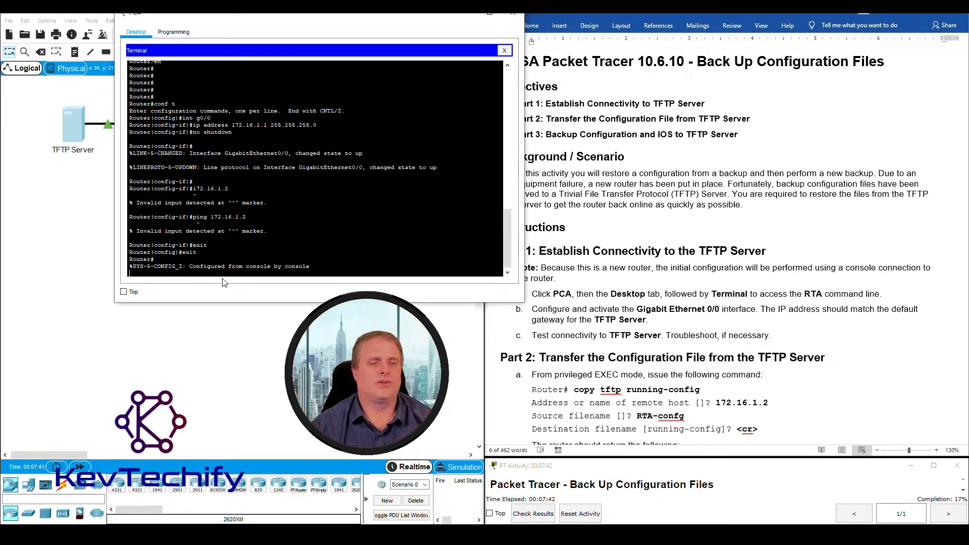
key(Return)
key(Return)
key(Return)
key(Return)
key(Return)
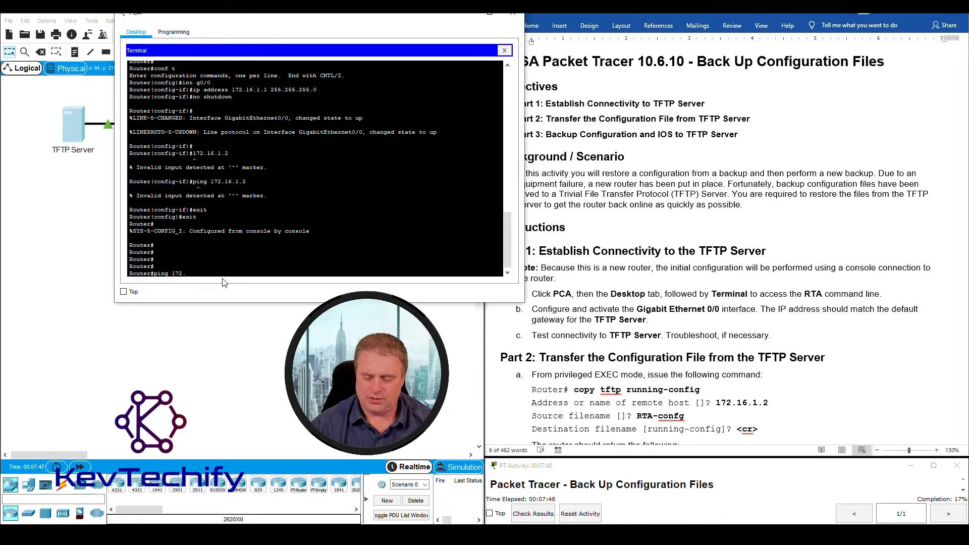
Step: Test connectivity to the TFTP Server by running "ping 172.16.1.2" twice, and move the PCA window off the topology
text(ping 172.16.1)
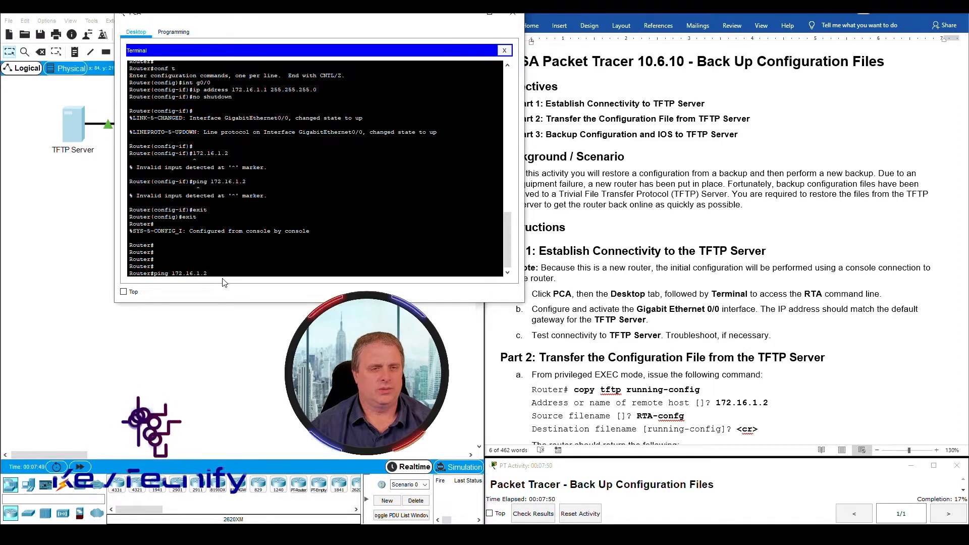
text(.2)
key(Return)
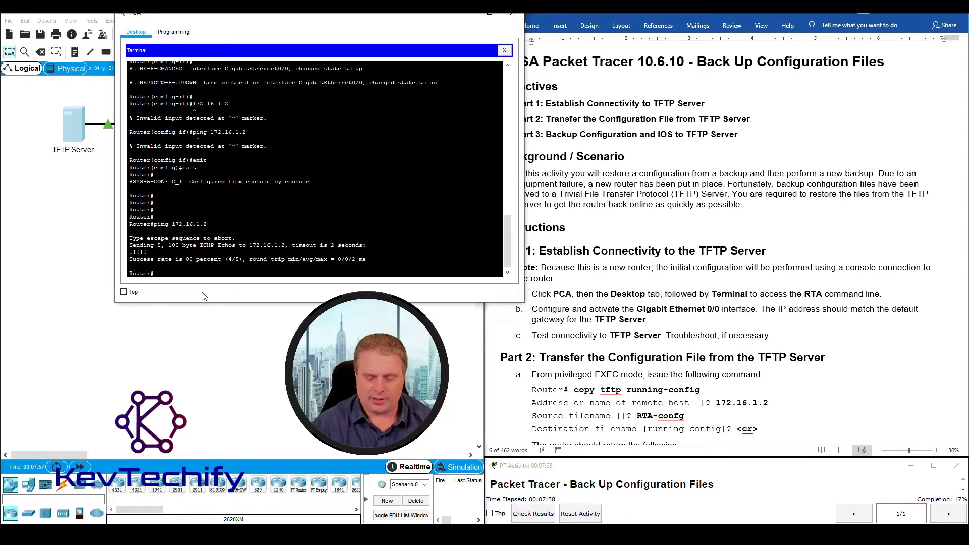
key(Return)
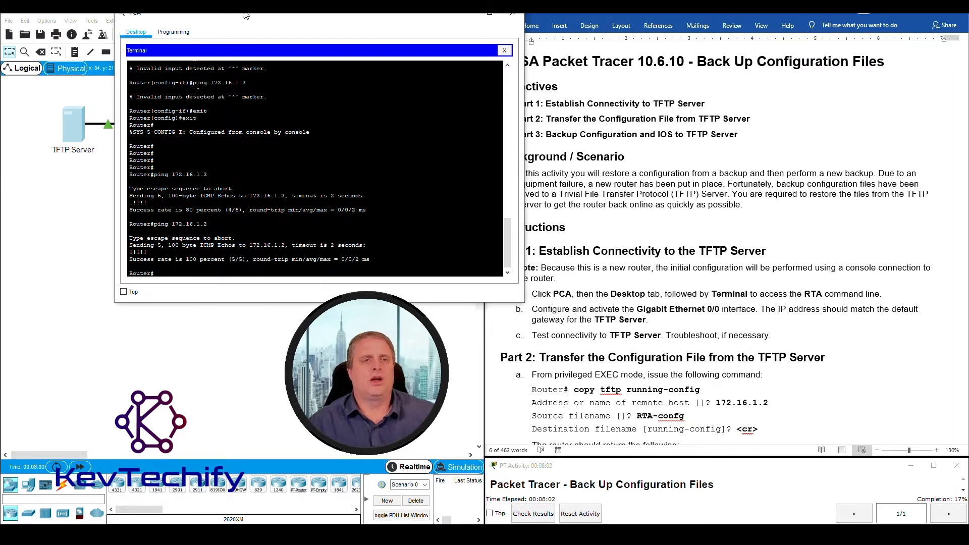
drag(246, 16, 543, 33)
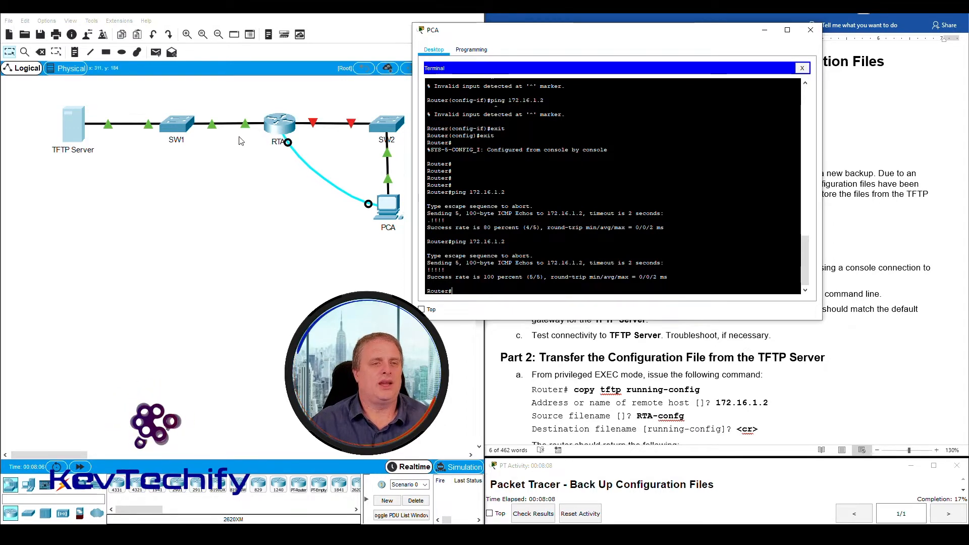
Step: Minimize the PCA window and read on in the instructions to Part 2, Transfer the Configuration File from the TFTP Server
drag(635, 35, 276, 20)
click(410, 17)
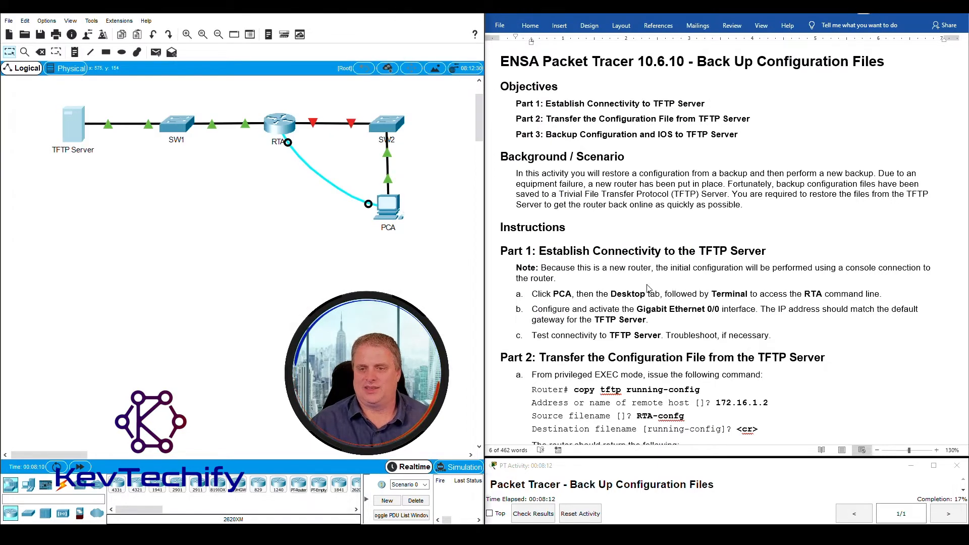
click(518, 252)
scroll(559, 301, down, 5)
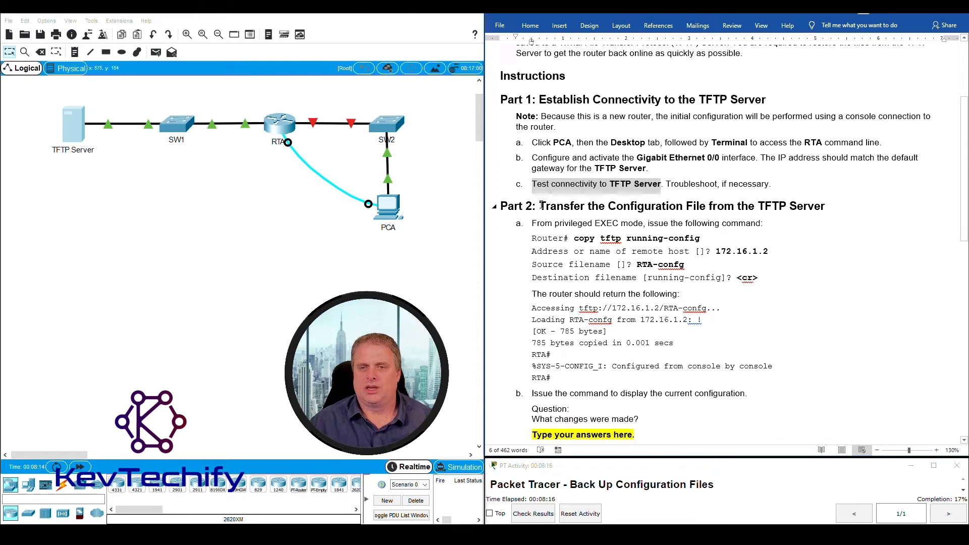
drag(541, 206, 812, 204)
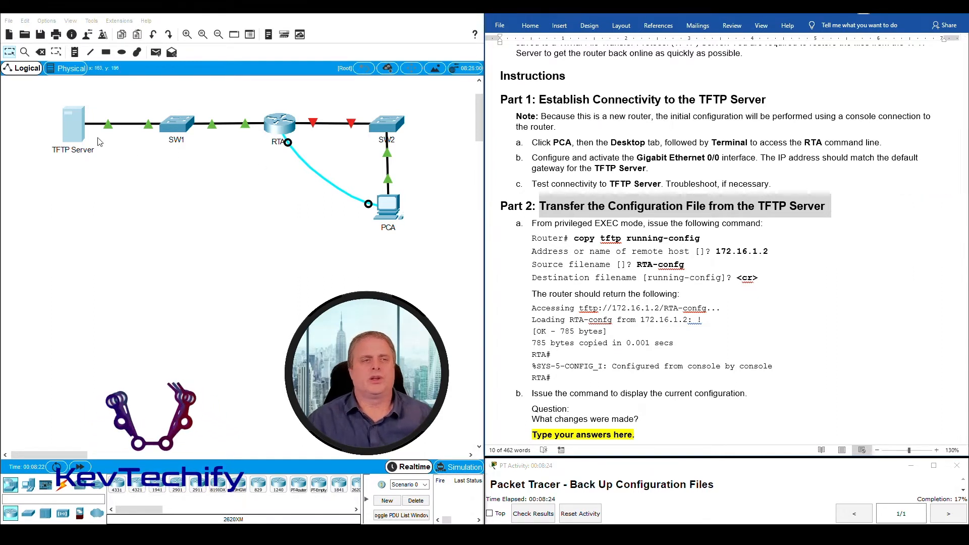
Step: Examine the TFTP Server, router RTA and the link between RTA and SW2 in the topology
drag(53, 96, 101, 172)
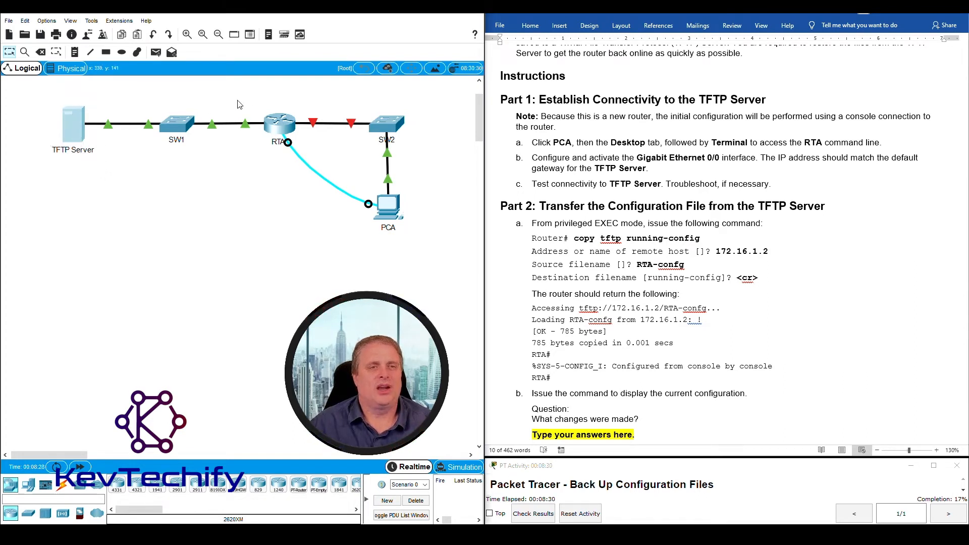
drag(251, 95, 300, 168)
drag(38, 91, 105, 167)
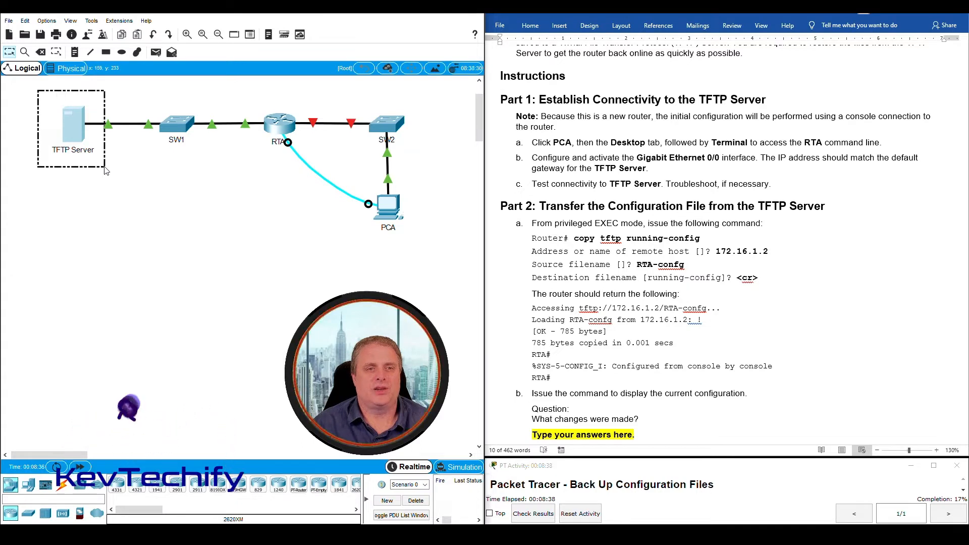
drag(244, 89, 361, 147)
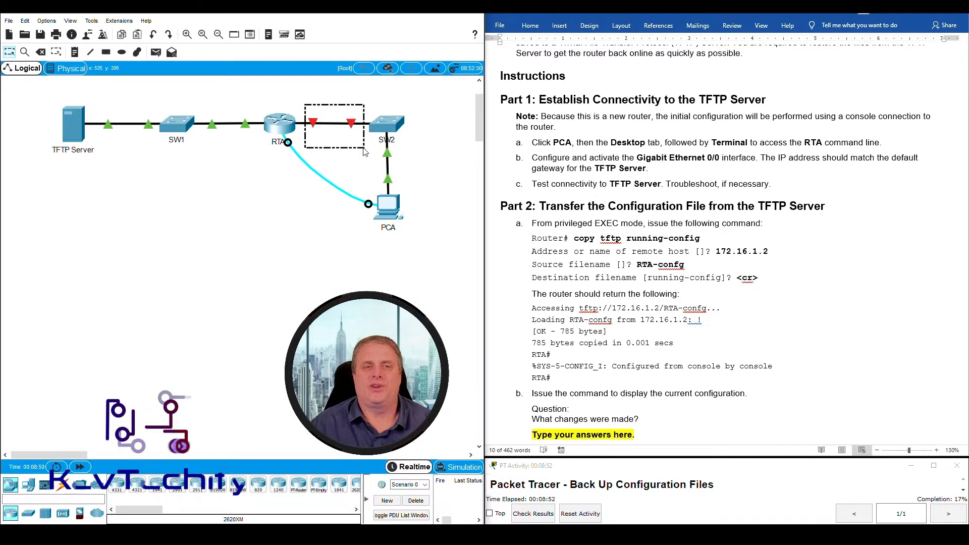
drag(363, 149, 363, 148)
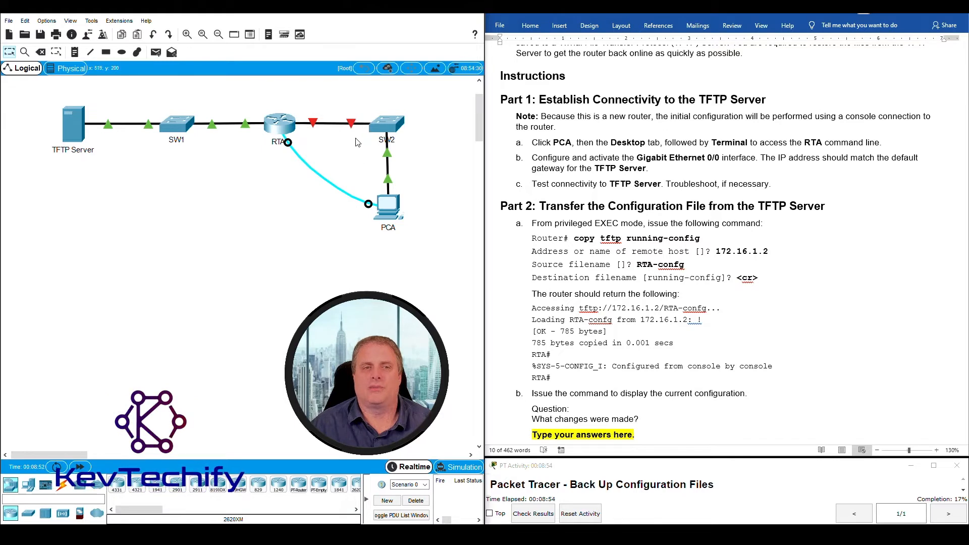
drag(301, 99, 361, 150)
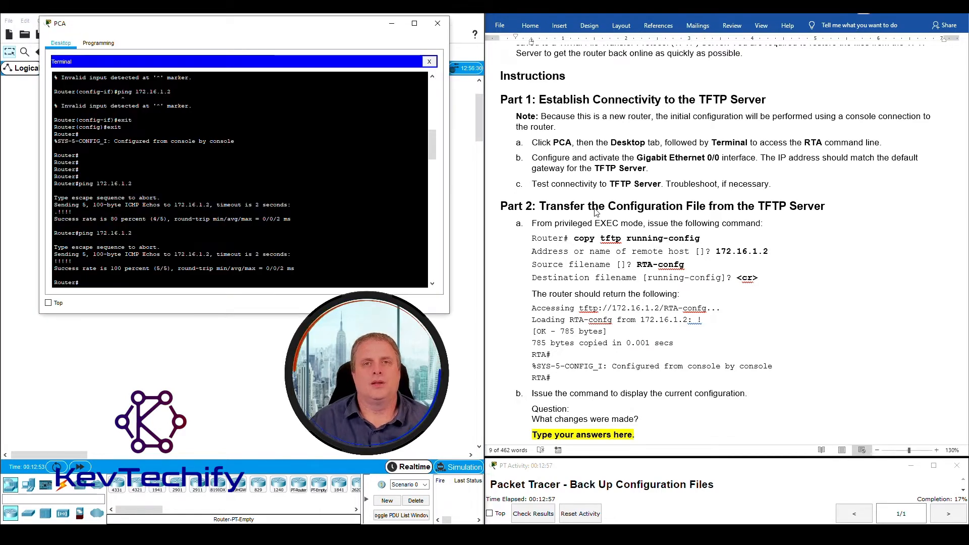
Step: Bring PCA's terminal back and read the Part 2 heading and step a in the instructions
click(546, 205)
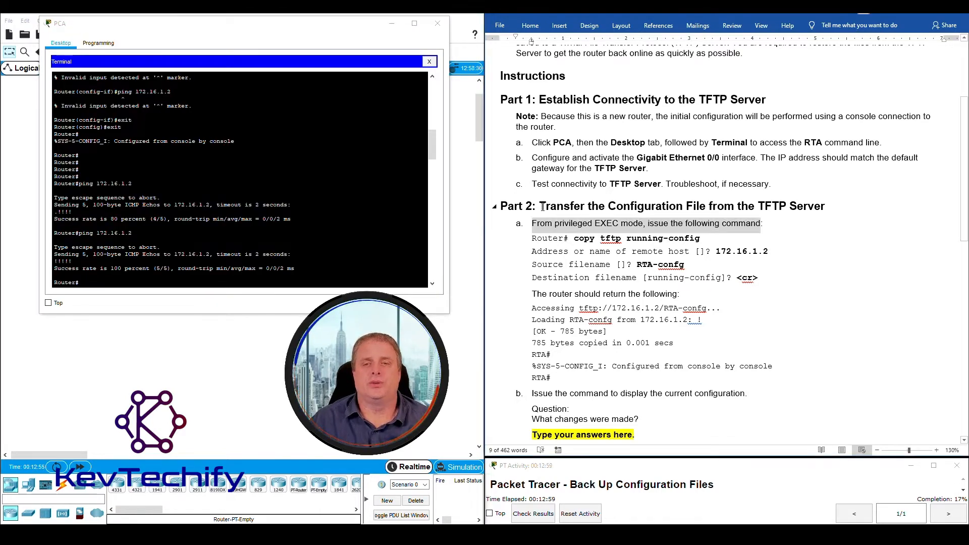
drag(541, 205, 826, 203)
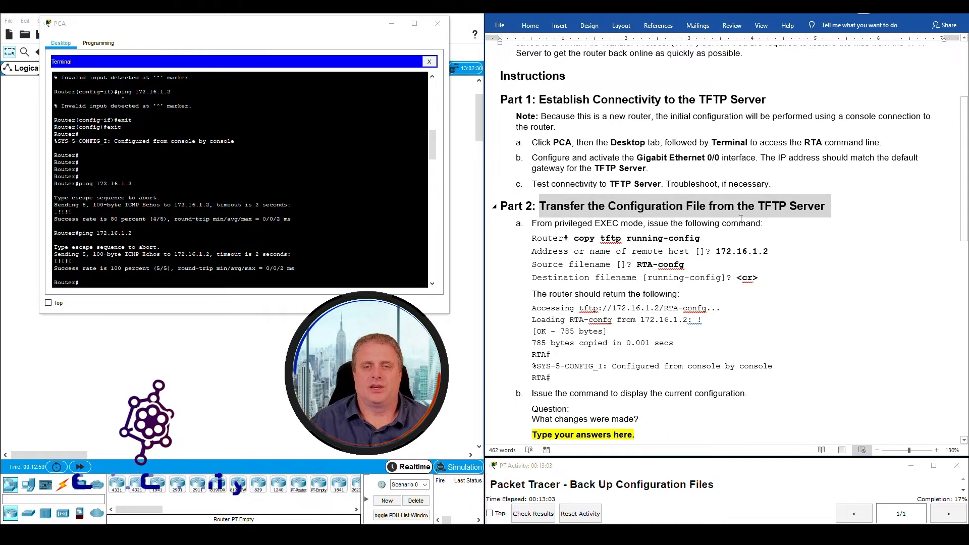
drag(532, 223, 653, 219)
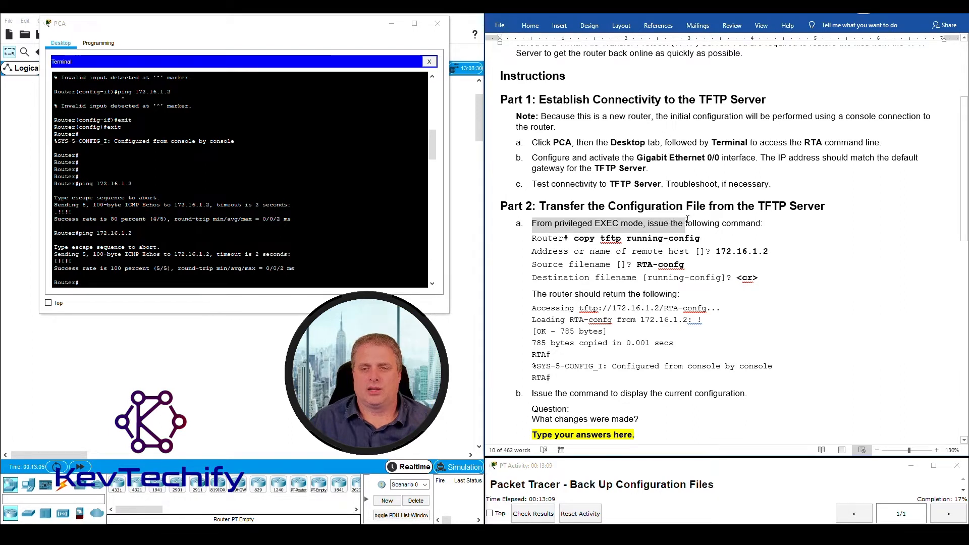
drag(687, 219, 762, 223)
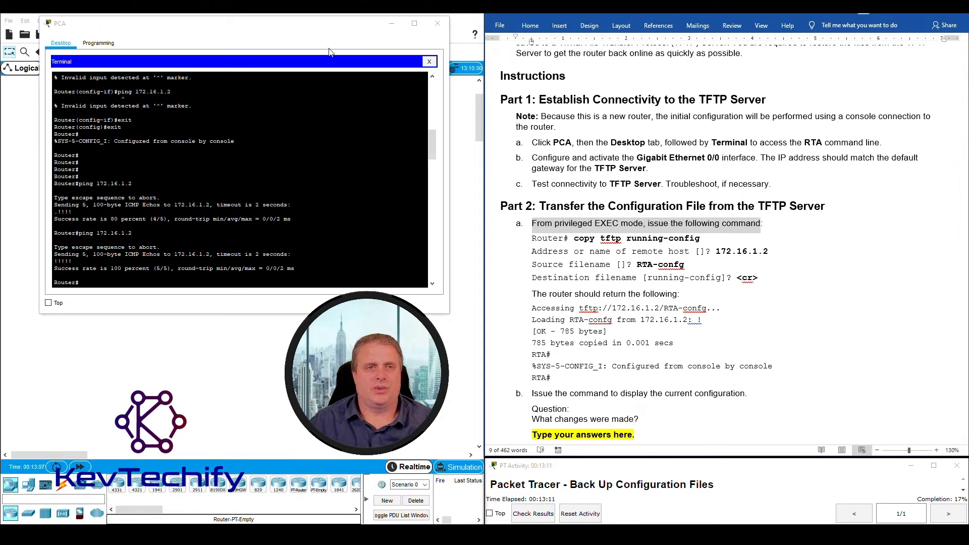
Step: Move the PCA window aside to inspect the RTA to SW2 link, put it back over the topology and check the router prompt
drag(323, 30, 787, 31)
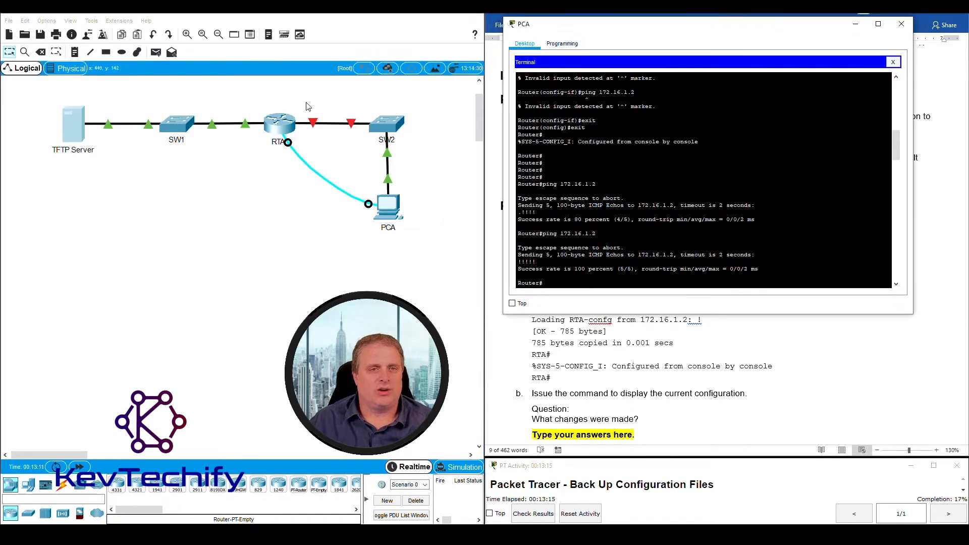
drag(302, 101, 355, 138)
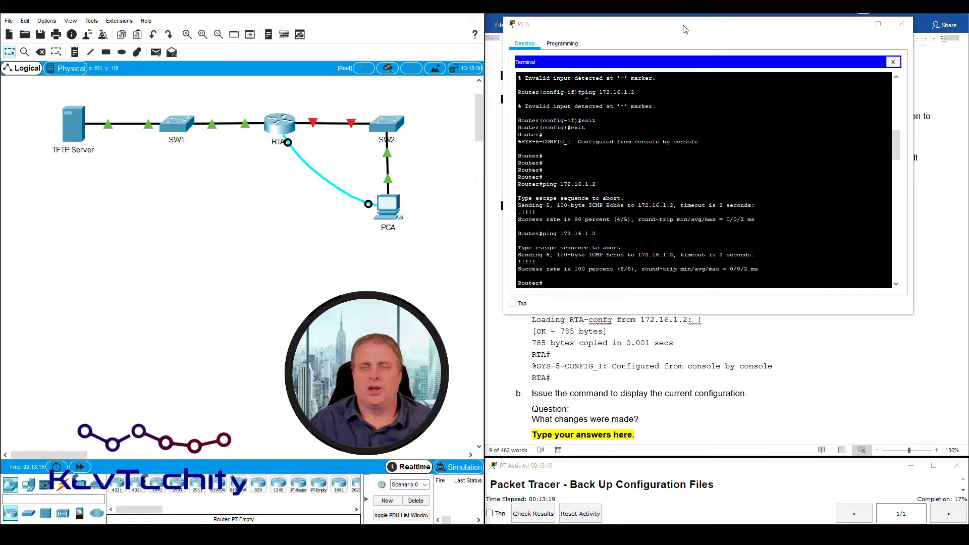
drag(685, 29, 227, 20)
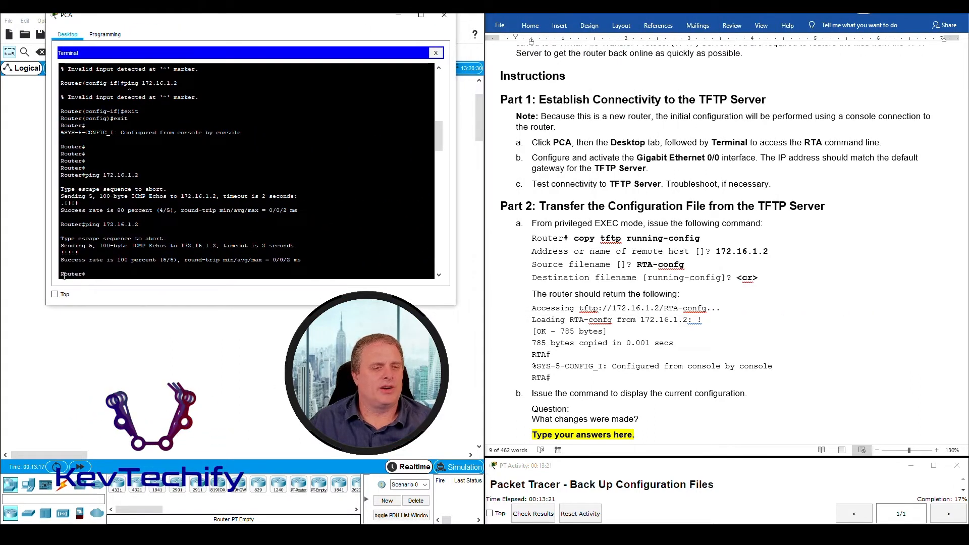
drag(60, 275, 81, 275)
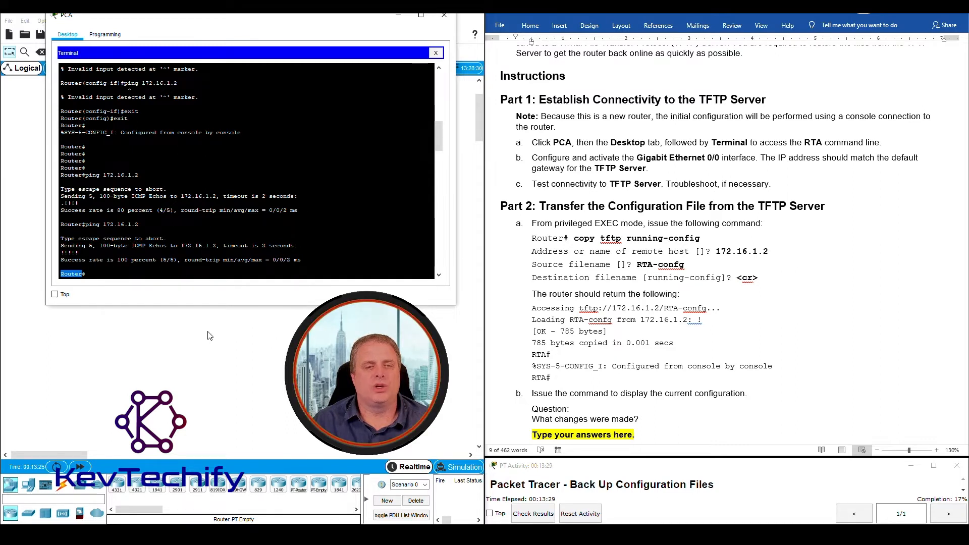
Step: Clear the earlier output out of view in PCA's terminal with a run of blank prompt lines
click(123, 273)
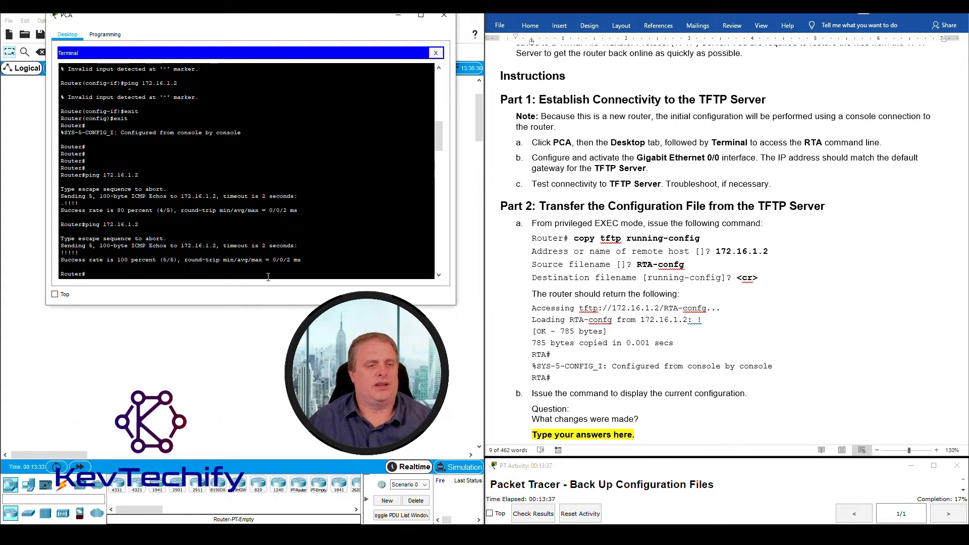
key(Return)
key(Return)
key(Return)
key(Return)
key(Return)
key(Return)
key(Return)
key(Return)
key(Return)
key(Return)
key(Return)
key(Return)
key(Return)
key(Return)
key(Return)
key(Return)
key(Return)
key(Return)
key(Return)
key(Return)
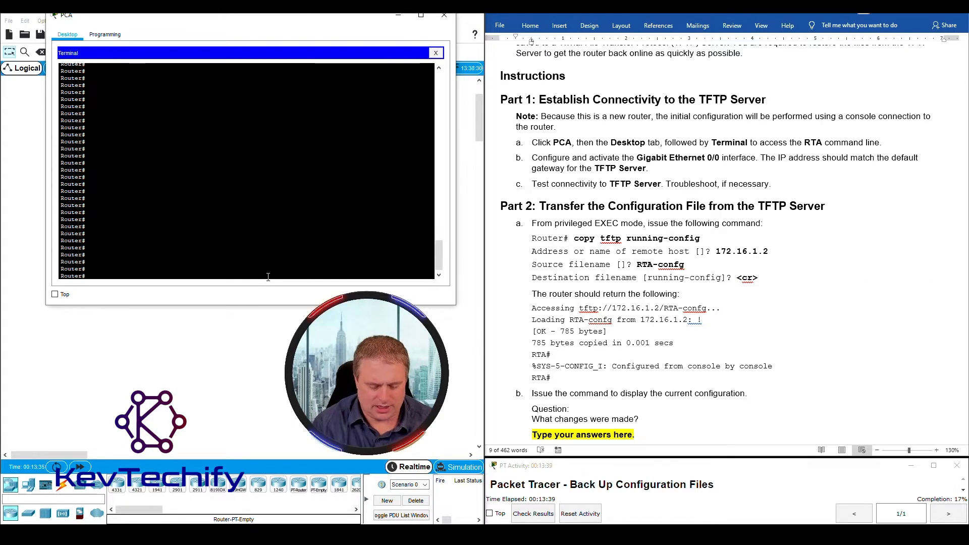
Step: Run "copy tftp running-config" with remote host 172.16.1.2, source filename RTA-confg and the default destination filename
text(cop)
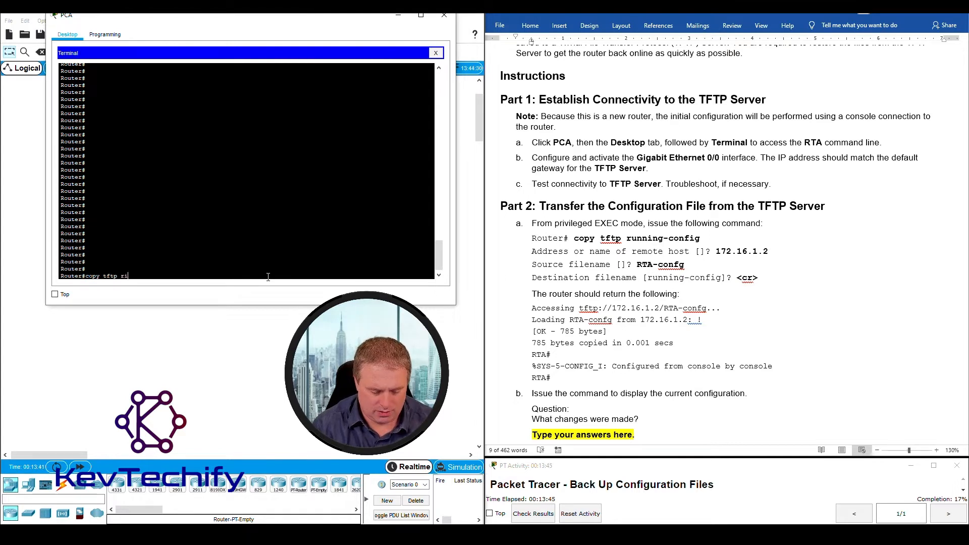
text(y tftp running-config)
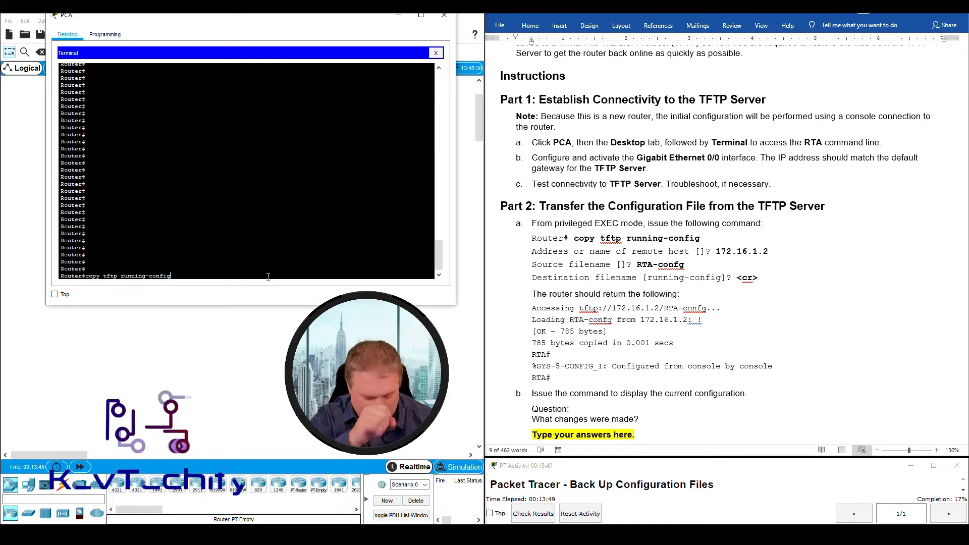
key(Return)
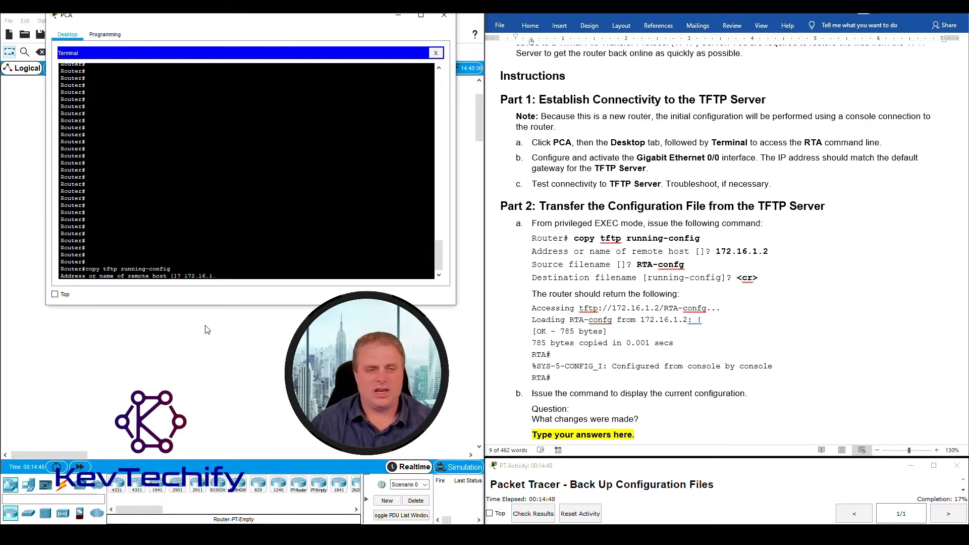
key(Return)
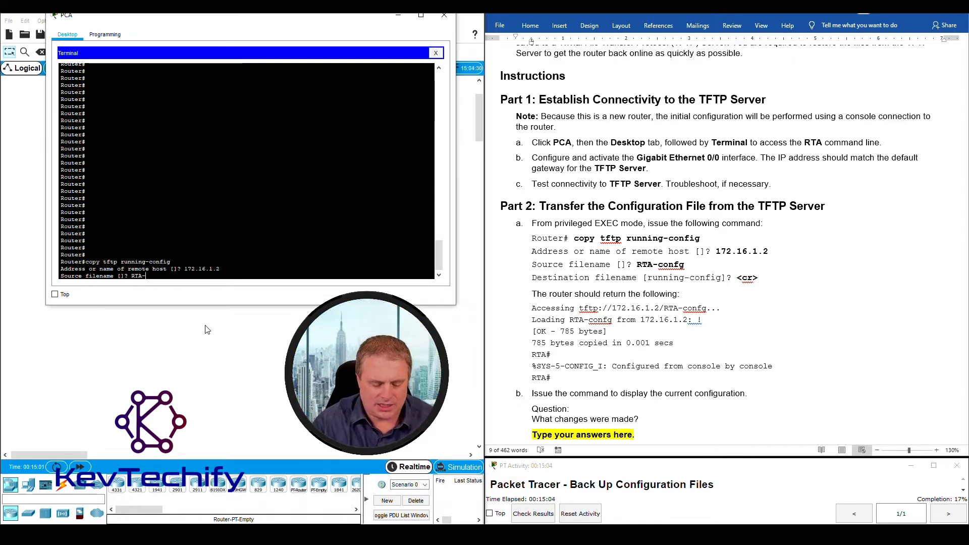
text(nfig)
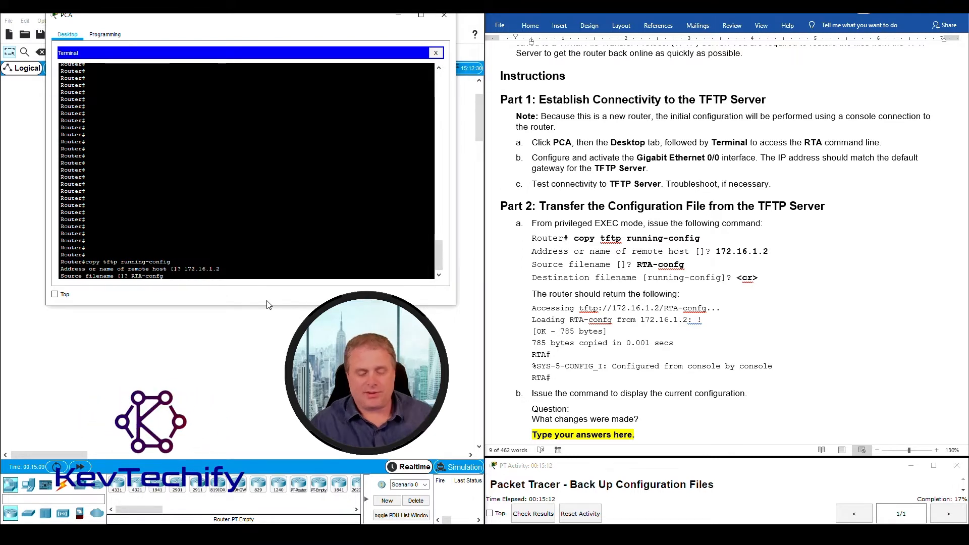
key(Return)
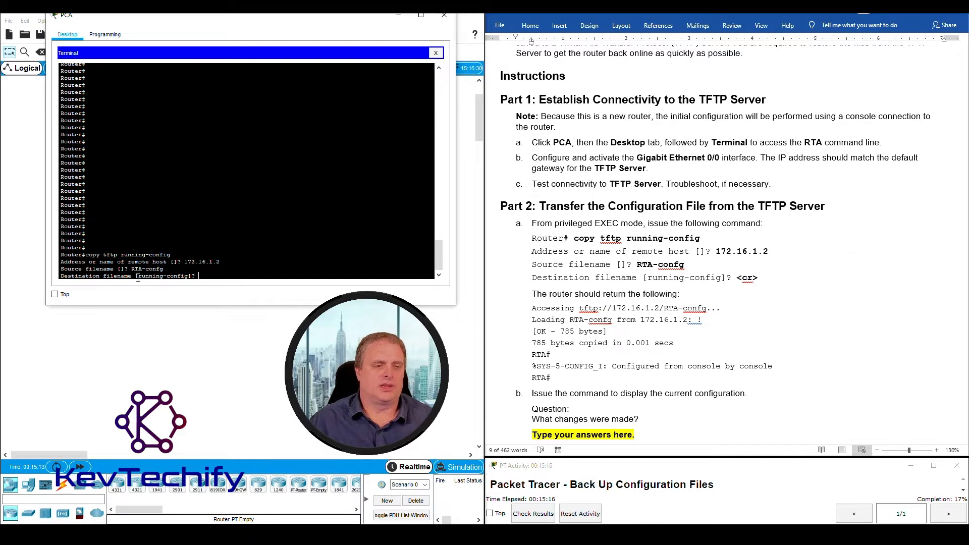
click(188, 275)
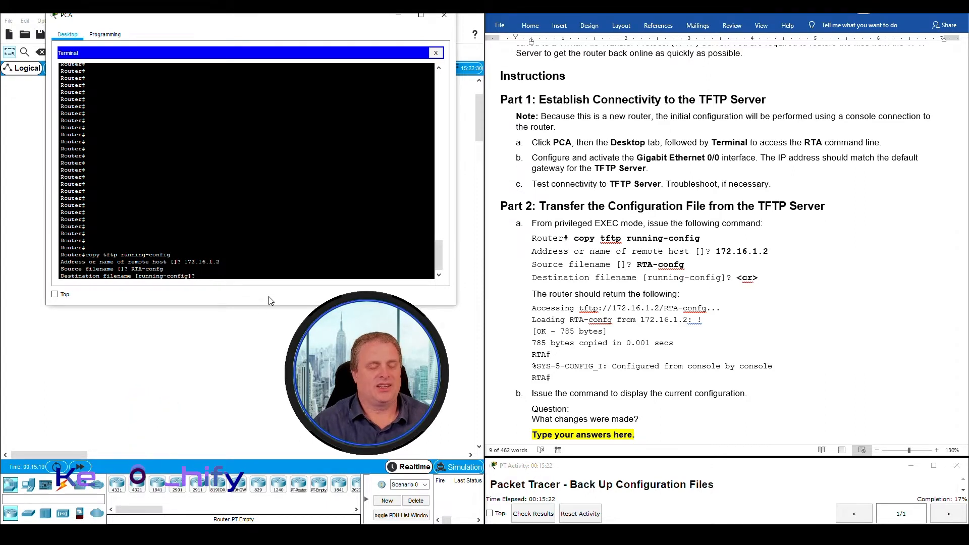
key(Return)
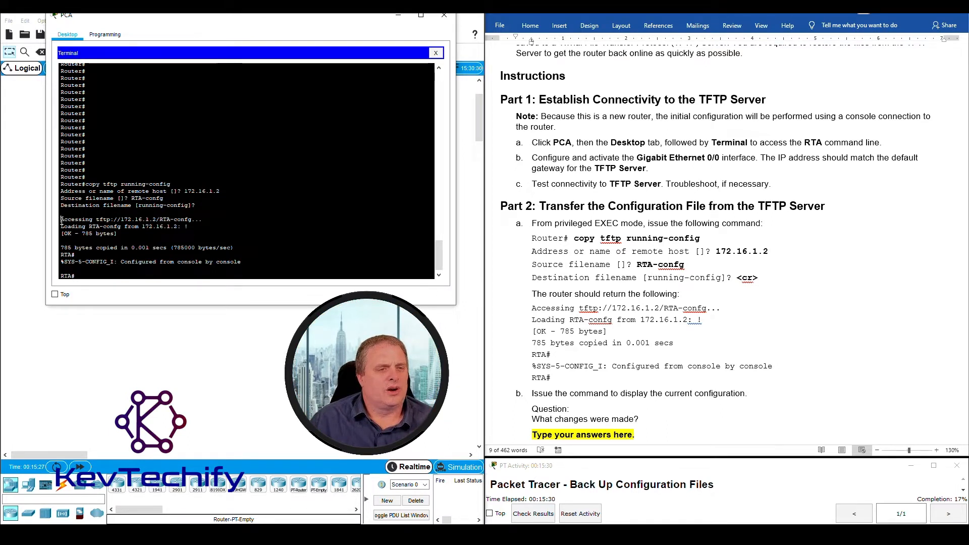
Step: Examine the terminal output of the TFTP copy and compare the router prompt before and after it
drag(61, 219, 203, 219)
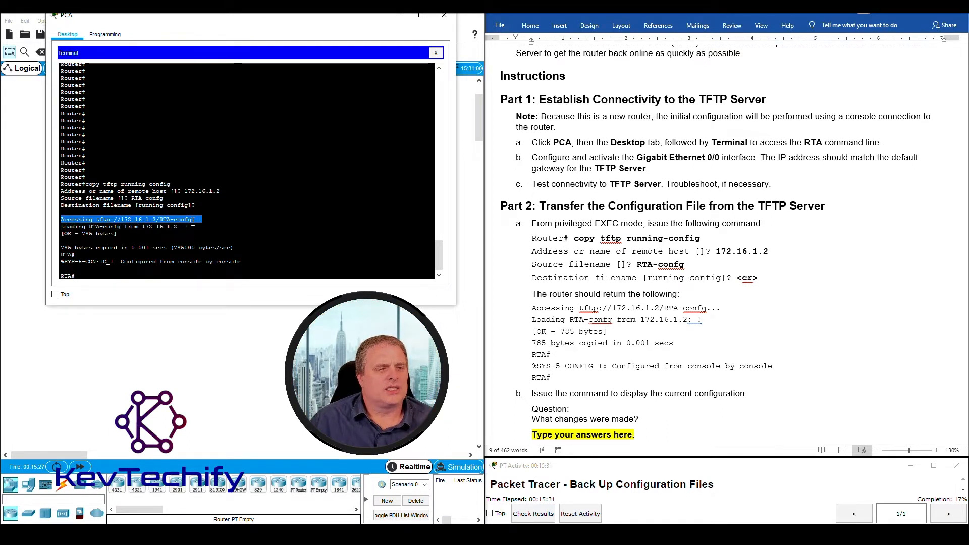
click(62, 227)
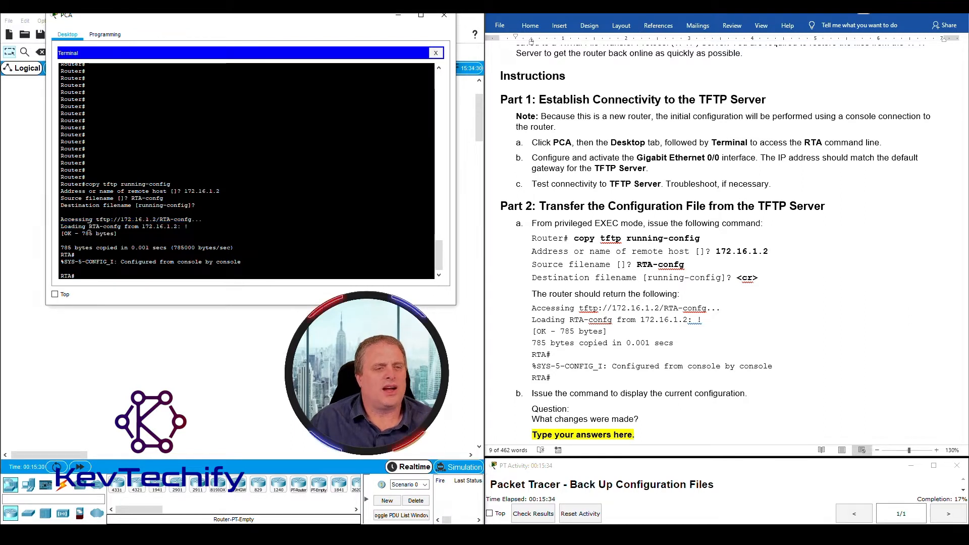
drag(100, 226, 121, 227)
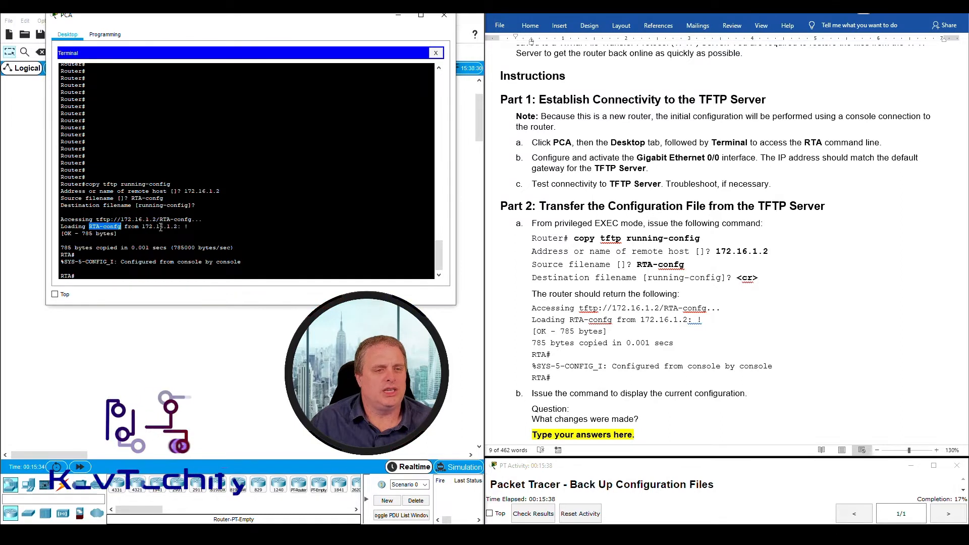
drag(142, 226, 194, 228)
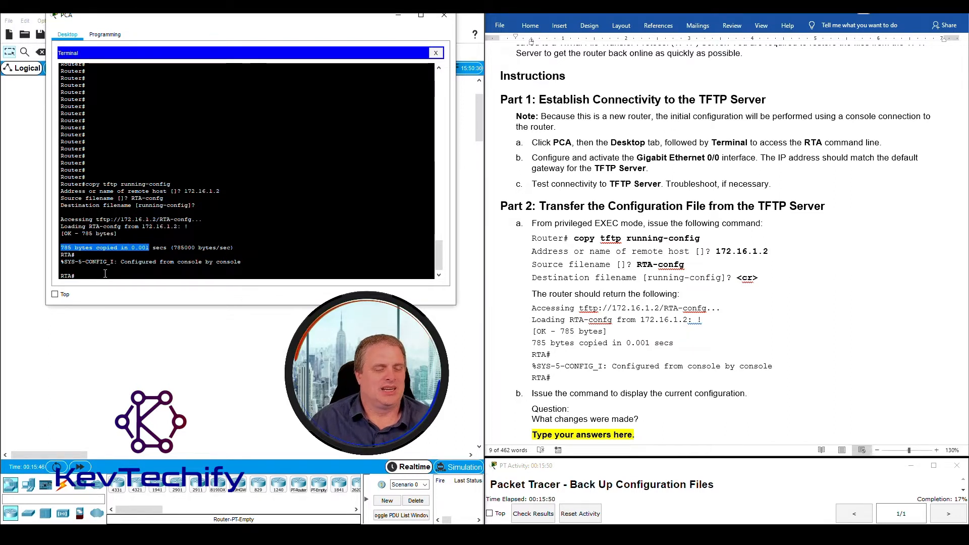
drag(61, 261, 238, 265)
click(231, 266)
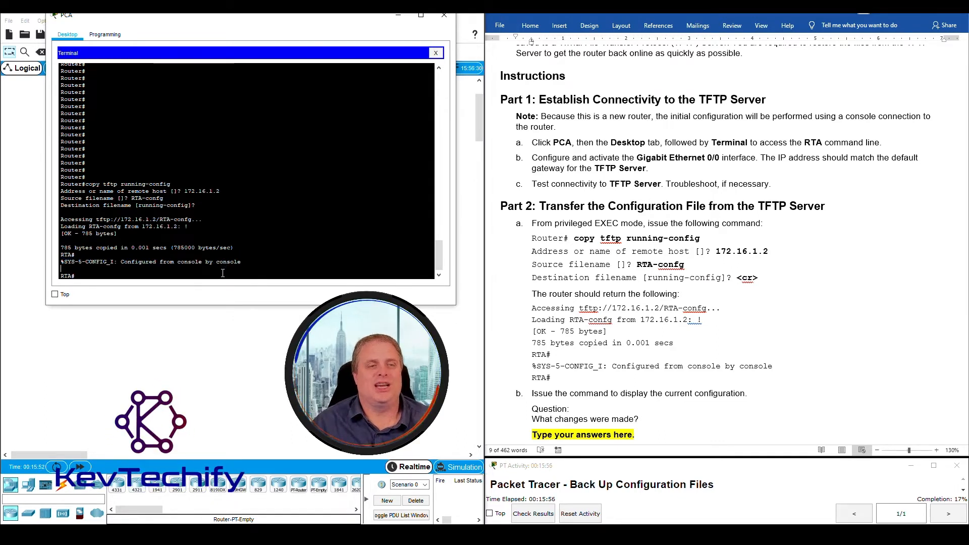
drag(61, 275, 74, 274)
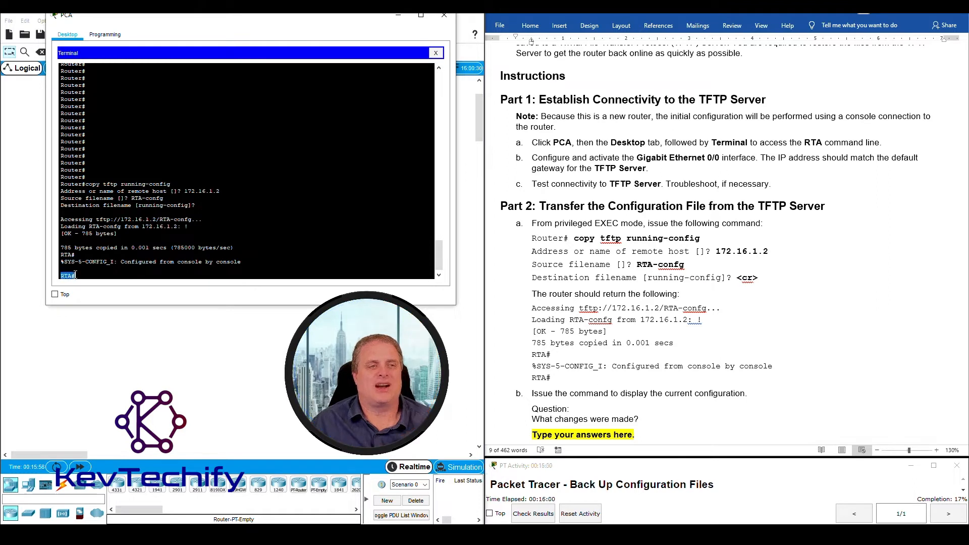
drag(62, 178, 84, 177)
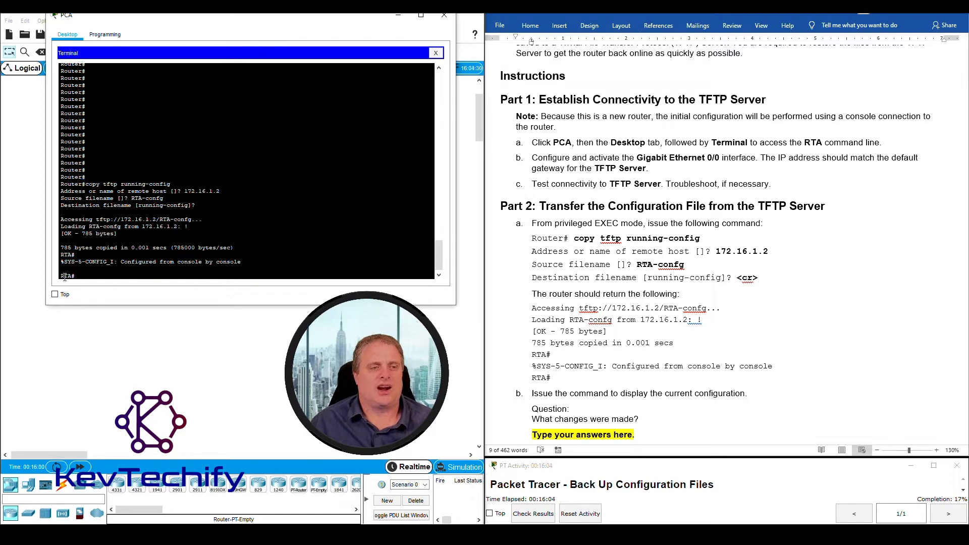
Step: Read on to Part 2 steps b and c in the instructions and move the PCA window off the topology
scroll(570, 353, down, 3)
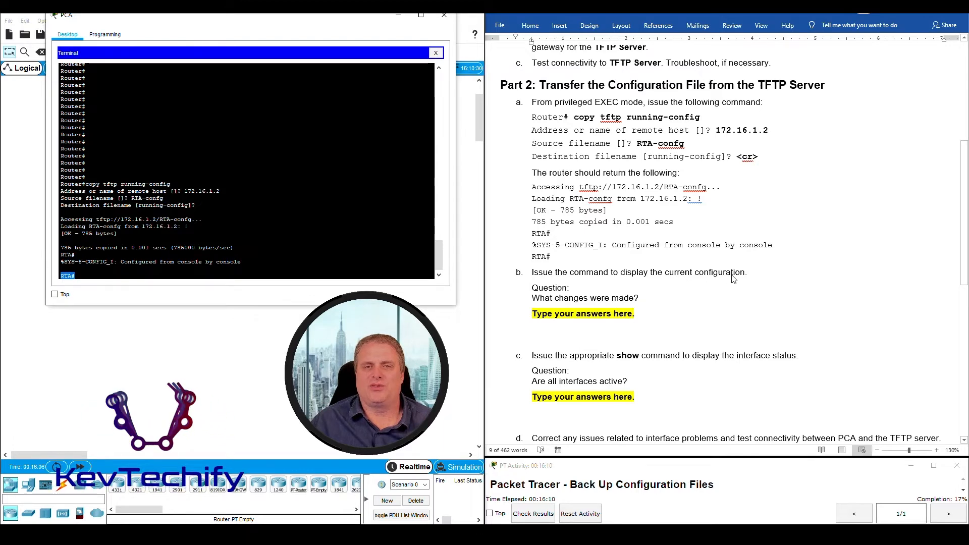
drag(352, 18, 770, 30)
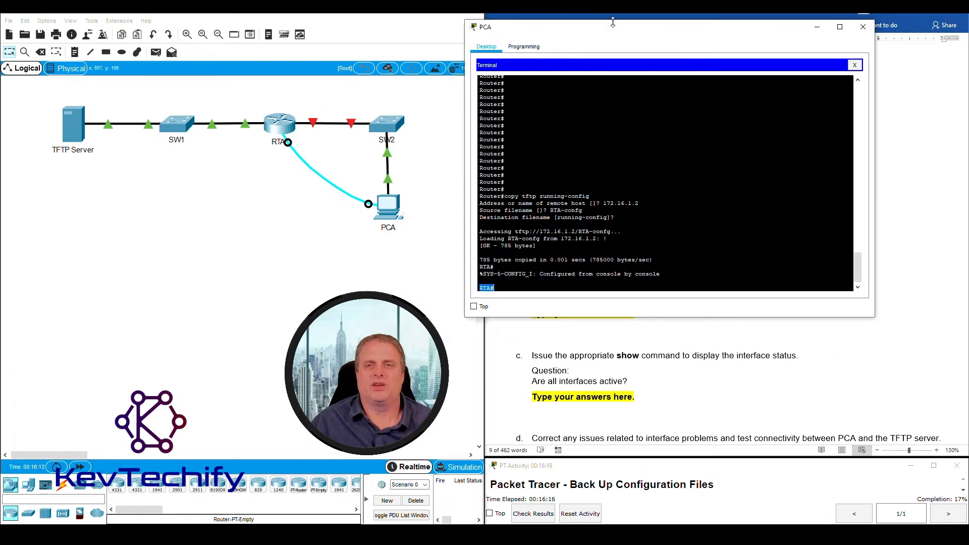
Step: Move the PCA window back over the topology and check the router prompt and the Part 2 step b question
drag(621, 32, 212, 19)
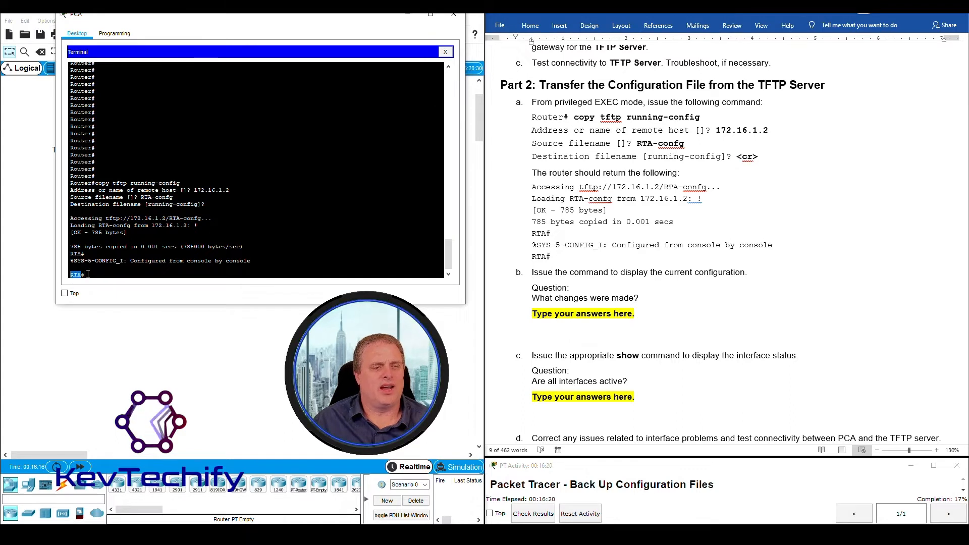
drag(70, 274, 94, 274)
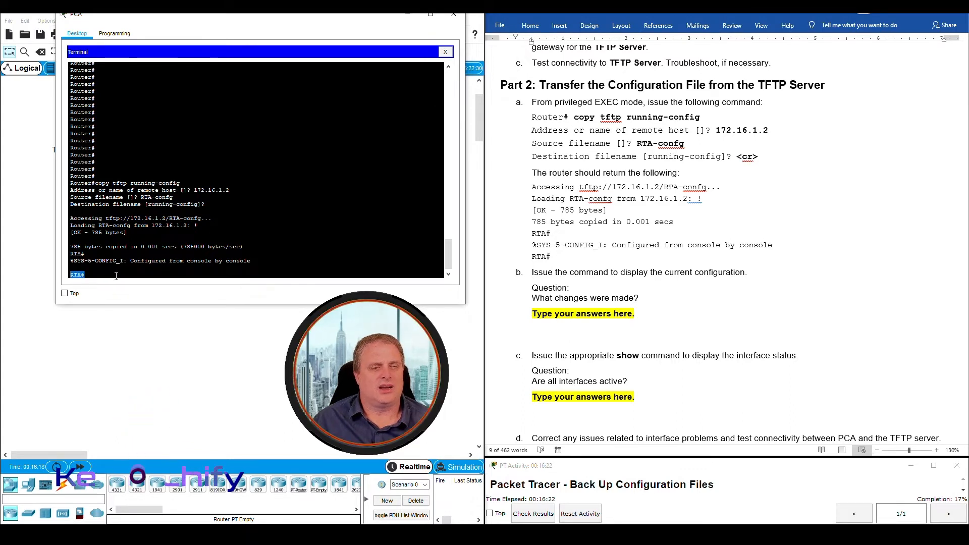
click(116, 276)
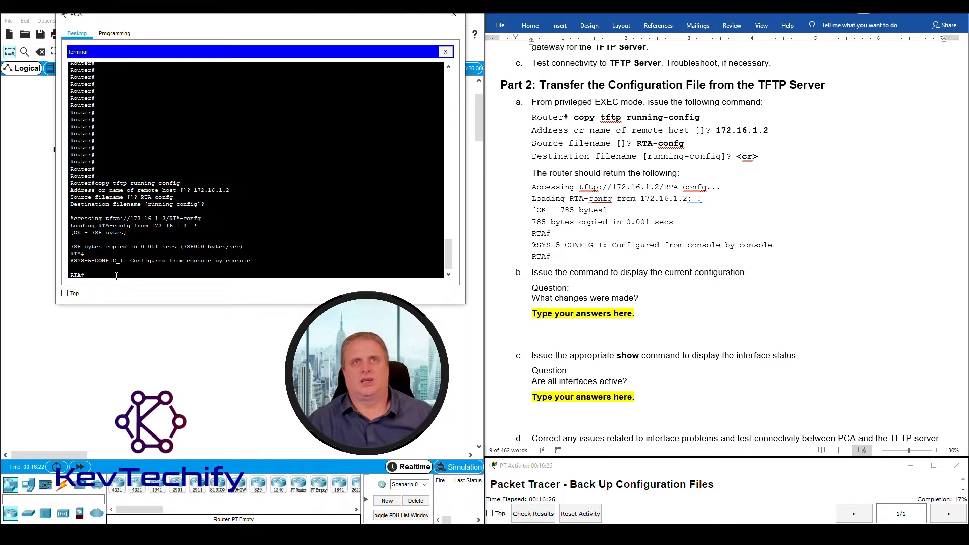
click(648, 306)
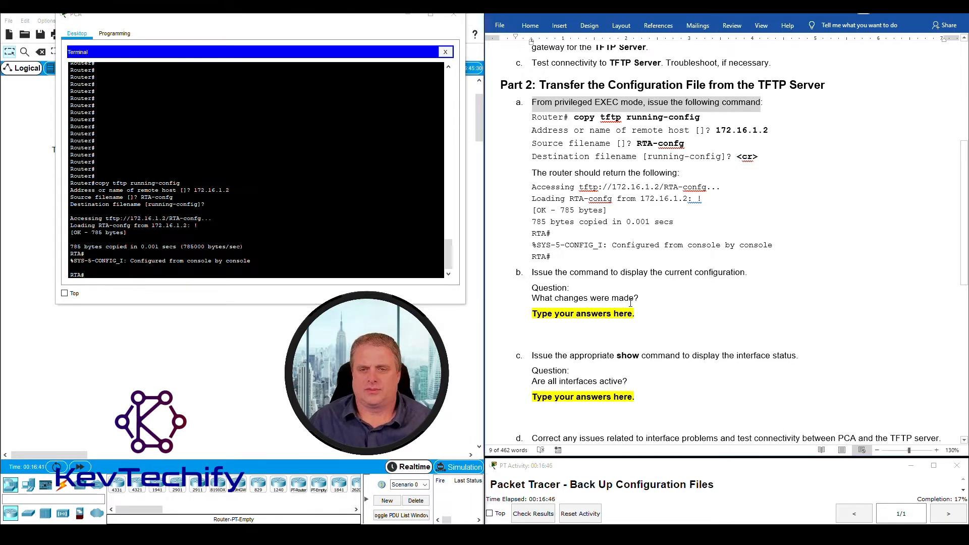
click(630, 302)
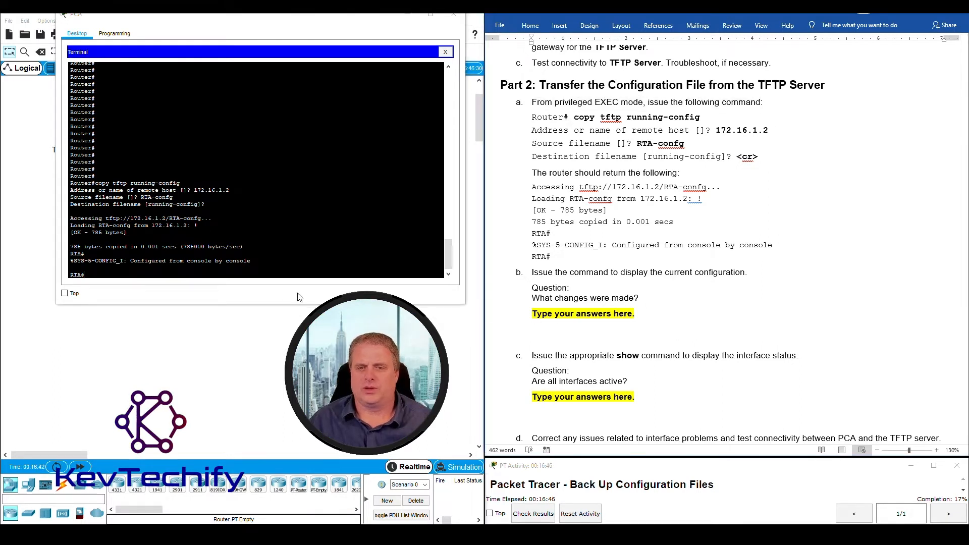
Step: Run "sho run" on RTA and page through the whole running configuration, checking the hostname line
click(187, 273)
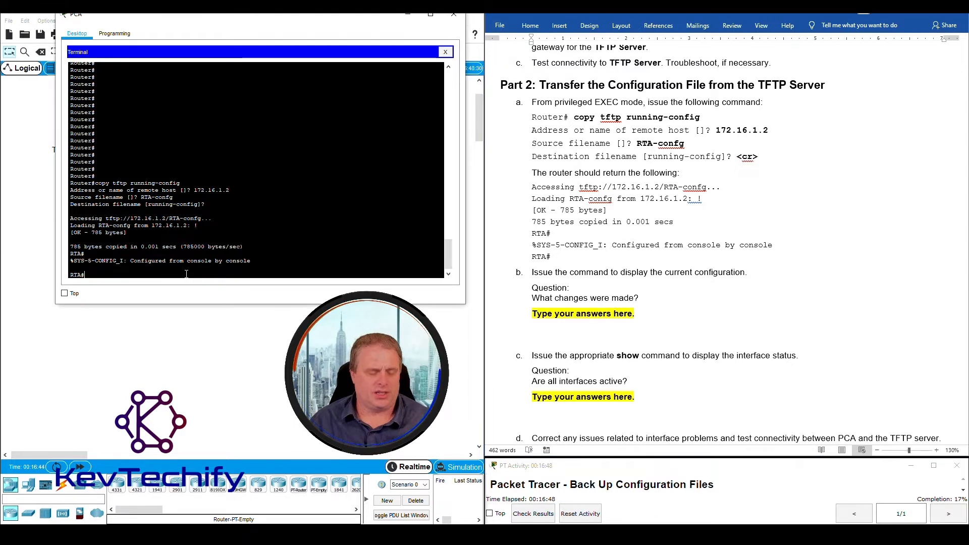
text(sho r)
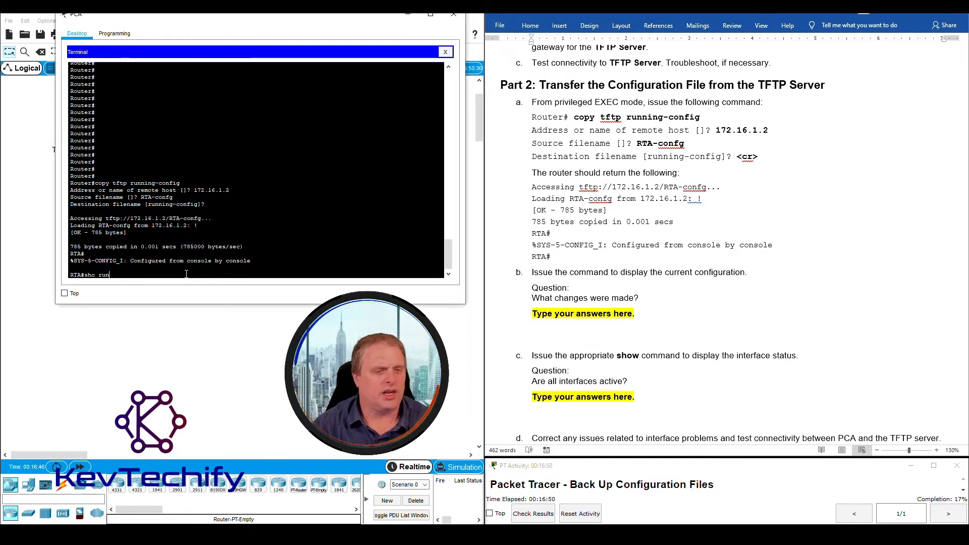
text(un)
key(Return)
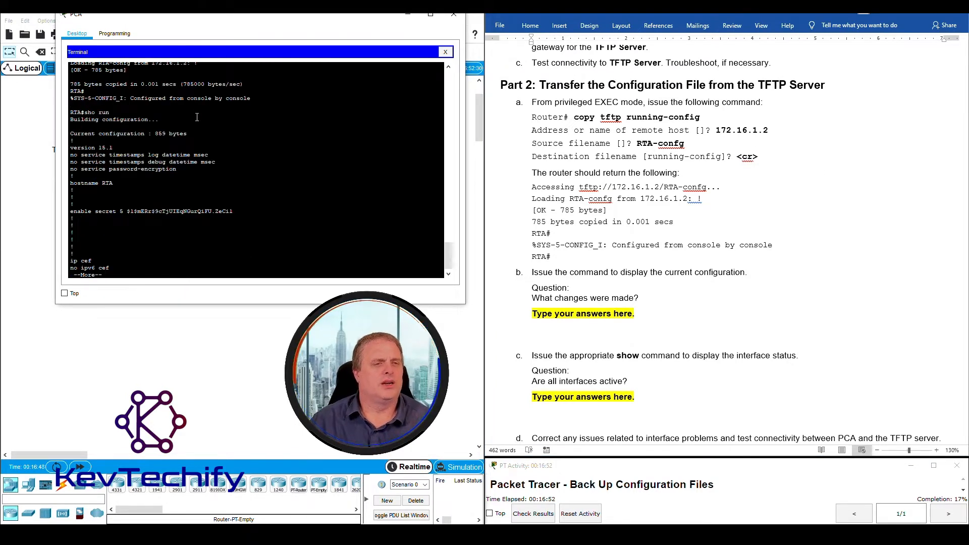
double_click(82, 183)
drag(107, 179, 113, 183)
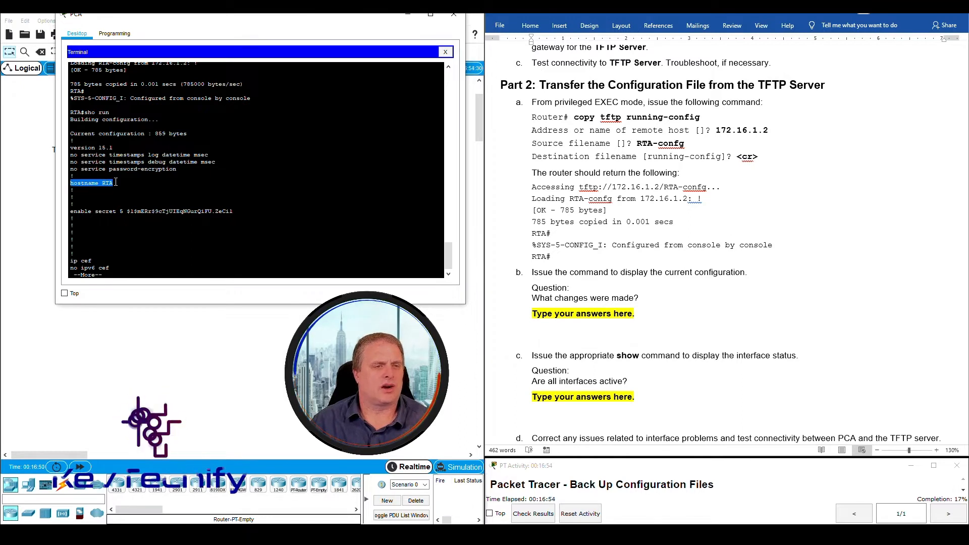
key(space)
key(space)
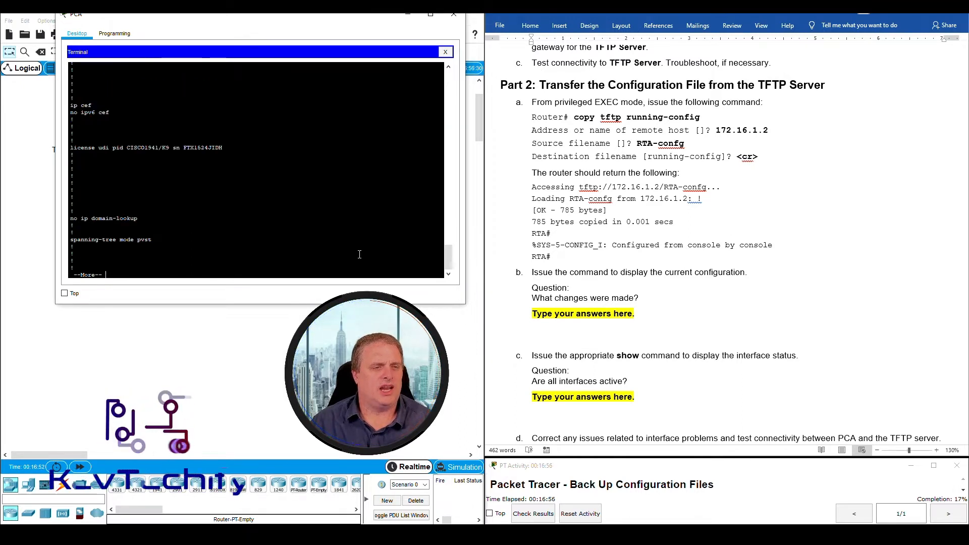
key(space)
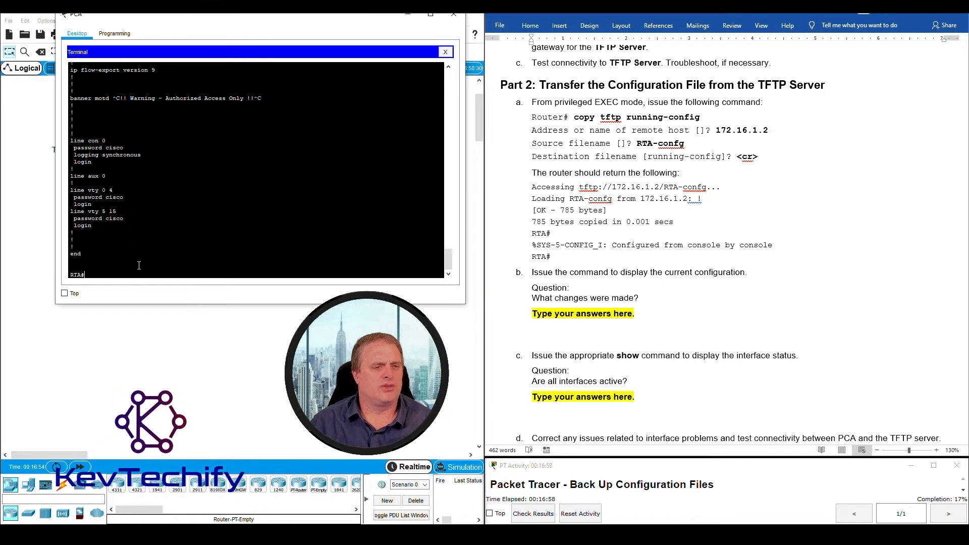
Step: Replace the placeholder under "What changes were made?" with "Configuration was stored on TFTP server and was loaded into the router"
click(548, 298)
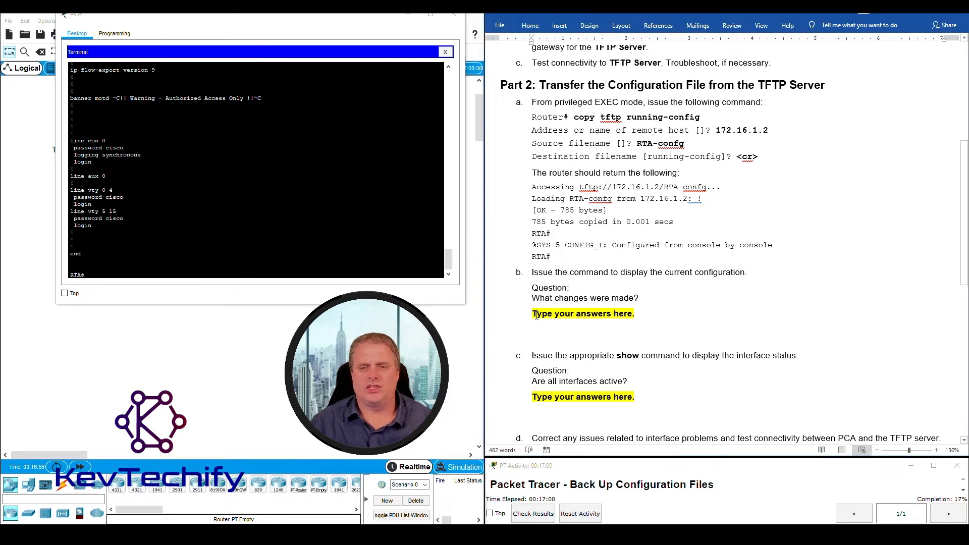
click(533, 313)
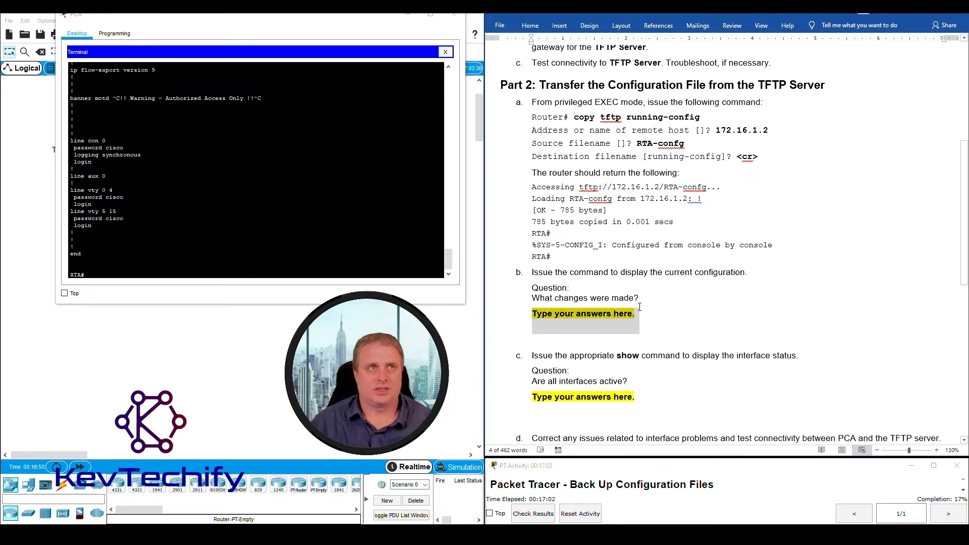
text(Conf)
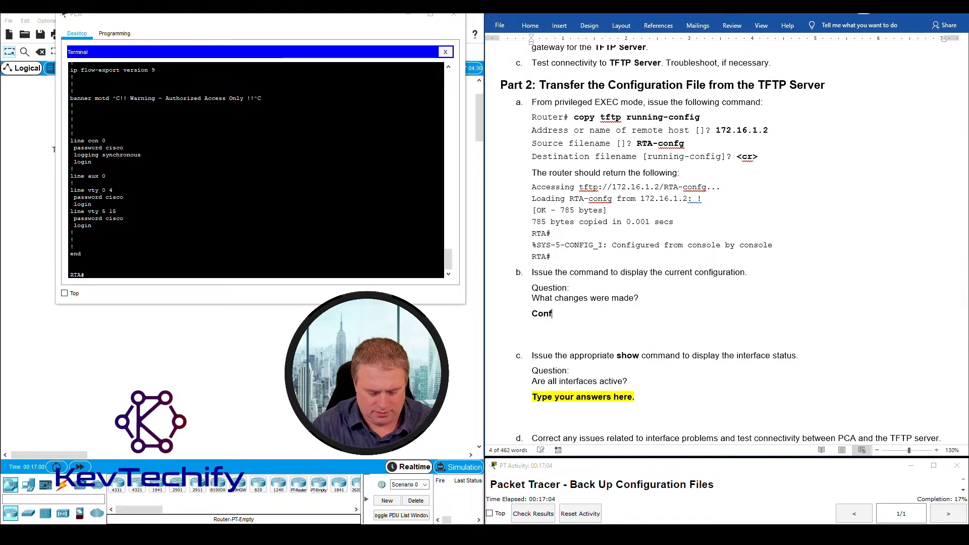
text(girat)
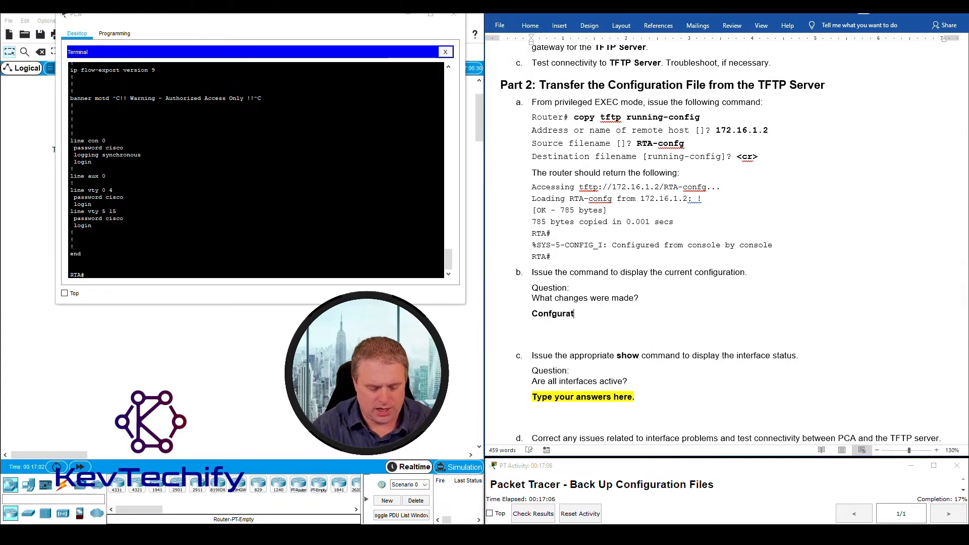
text(ion was)
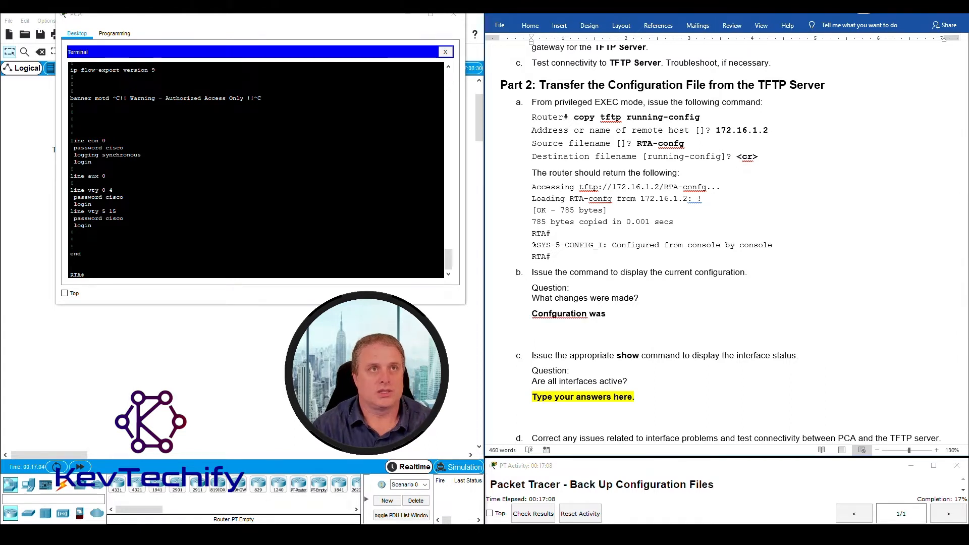
text( store)
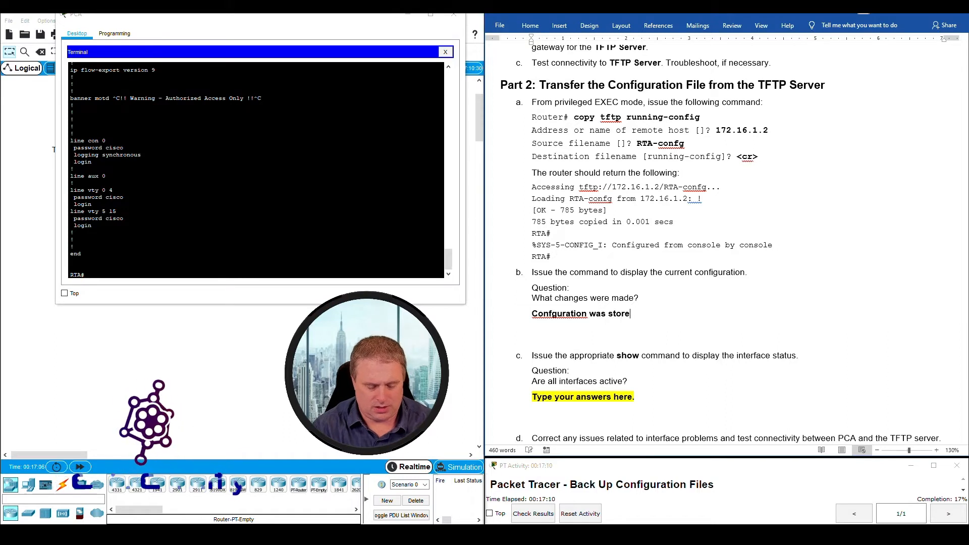
text(d on T)
text(P)
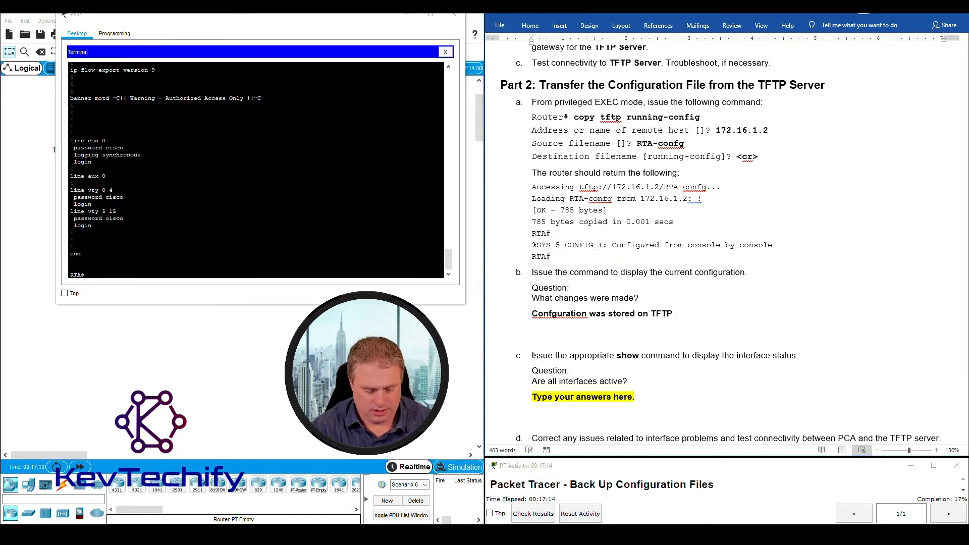
text( server an)
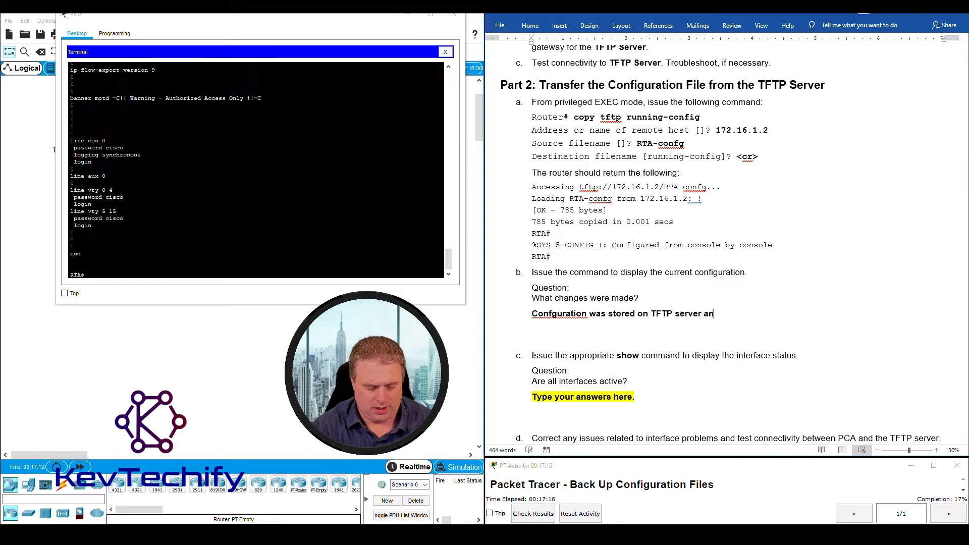
text(d was loade)
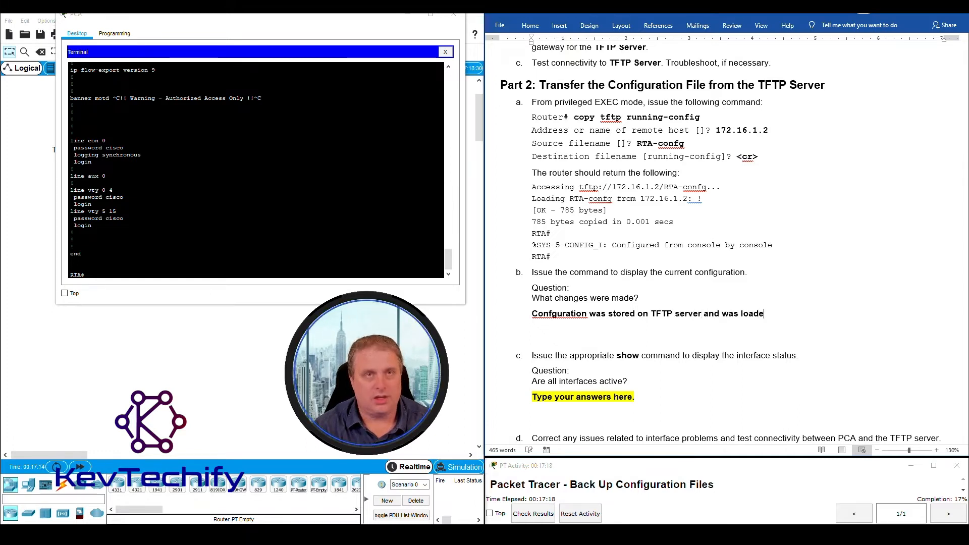
text(d int )
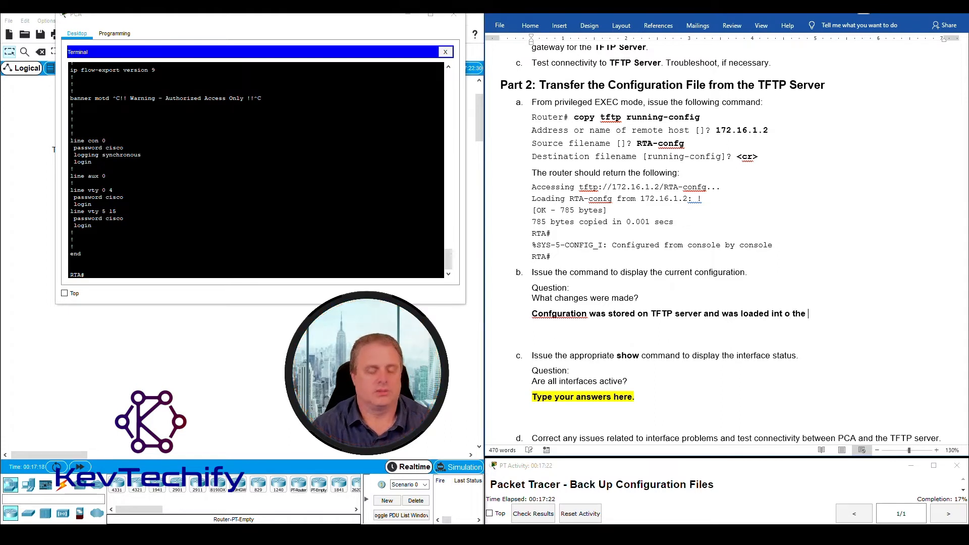
text(o the cout)
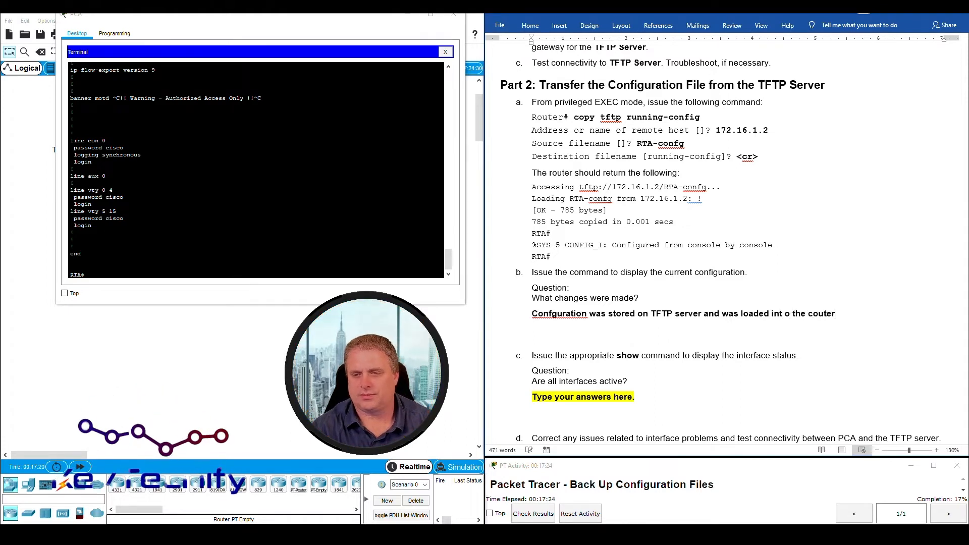
key(BackSpace)
key(BackSpace)
key(BackSpace)
key(BackSpace)
key(BackSpace)
key(BackSpace)
key(BackSpace)
key(BackSpace)
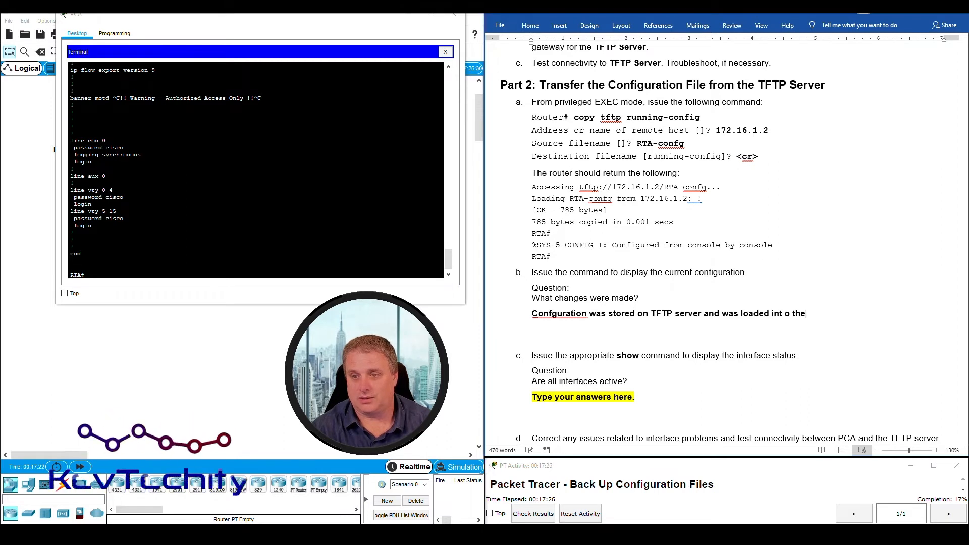
key(BackSpace)
key(BackSpace)
key(BackSpace)
key(BackSpace)
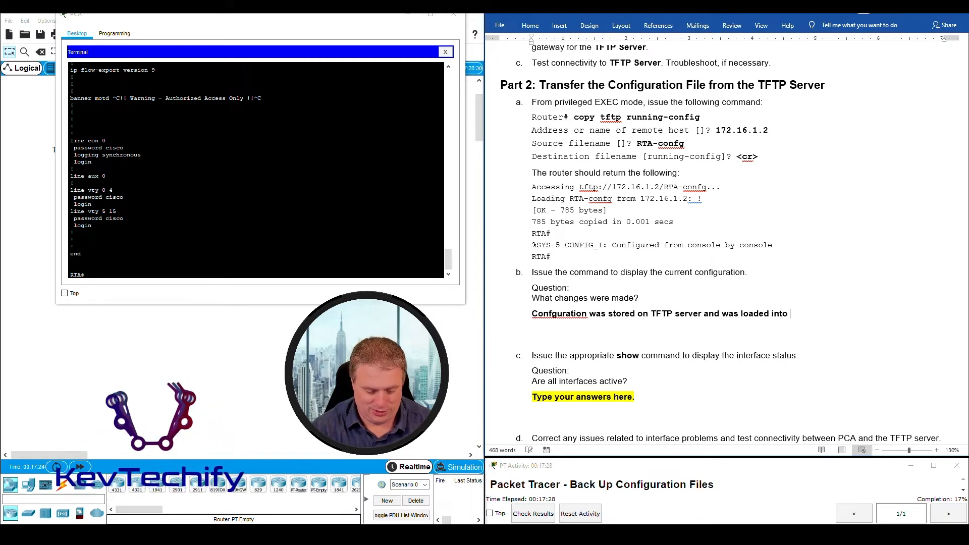
text(o the router)
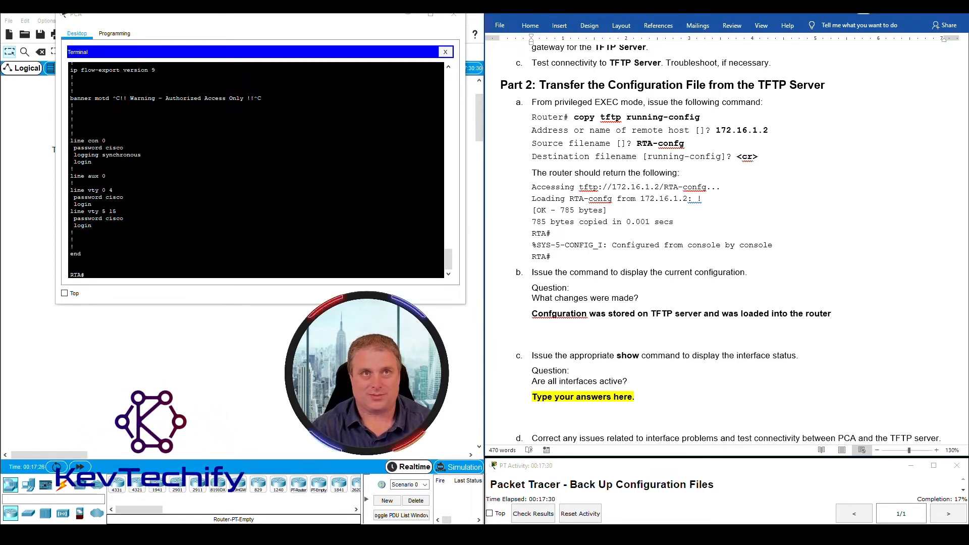
Step: Extend the step b answer with "and hostname was set to RTA." and correct the spelling of its first word to "Configuration"
text( and hostname was set to)
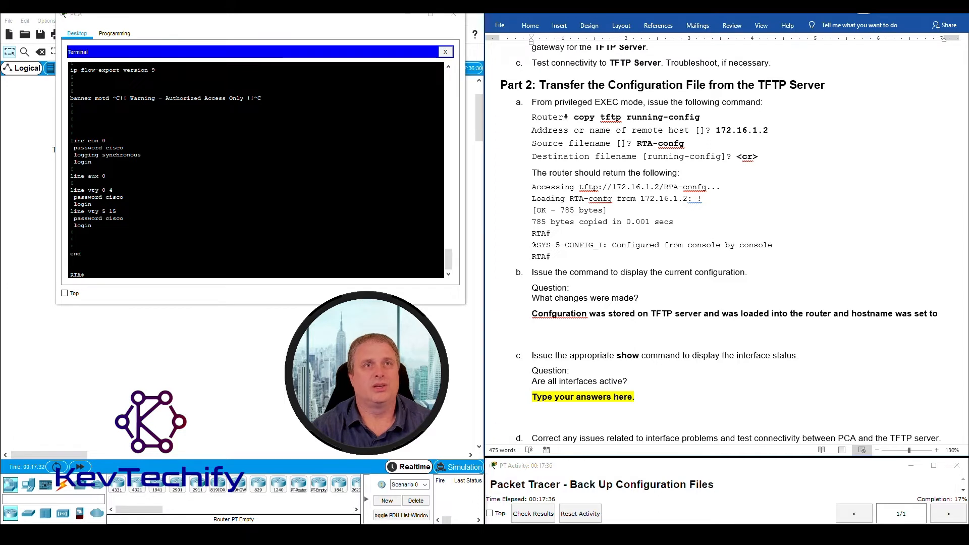
text(RTA.)
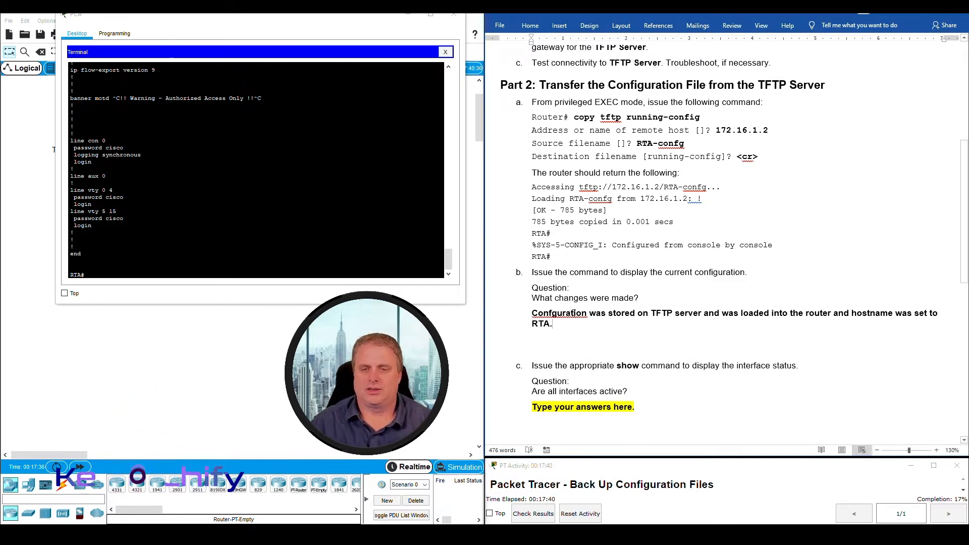
right_click(568, 314)
click(569, 327)
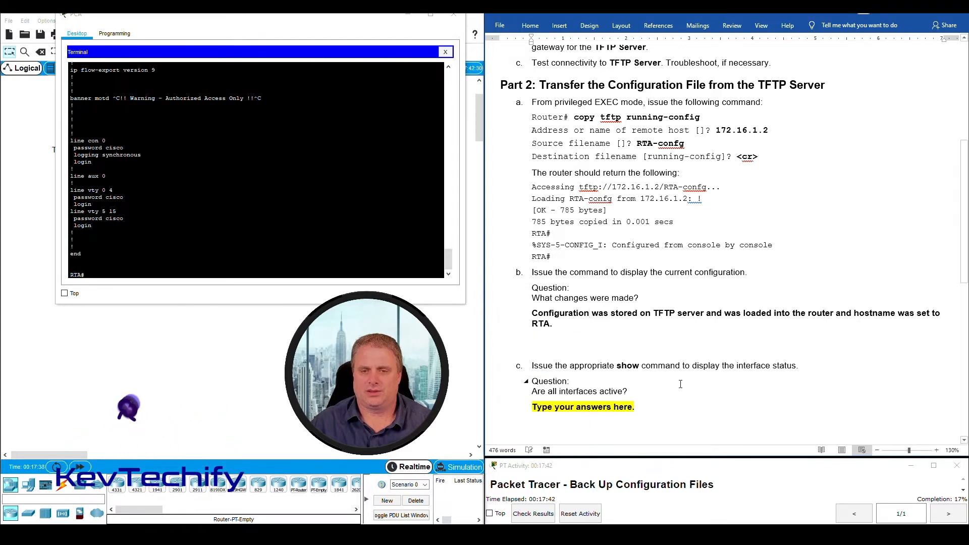
Step: Add blank prompt lines in PCA's terminal, run "sho ip int br" and examine the status and protocol of GigabitEthernet0/0
scroll(638, 376, down, 1)
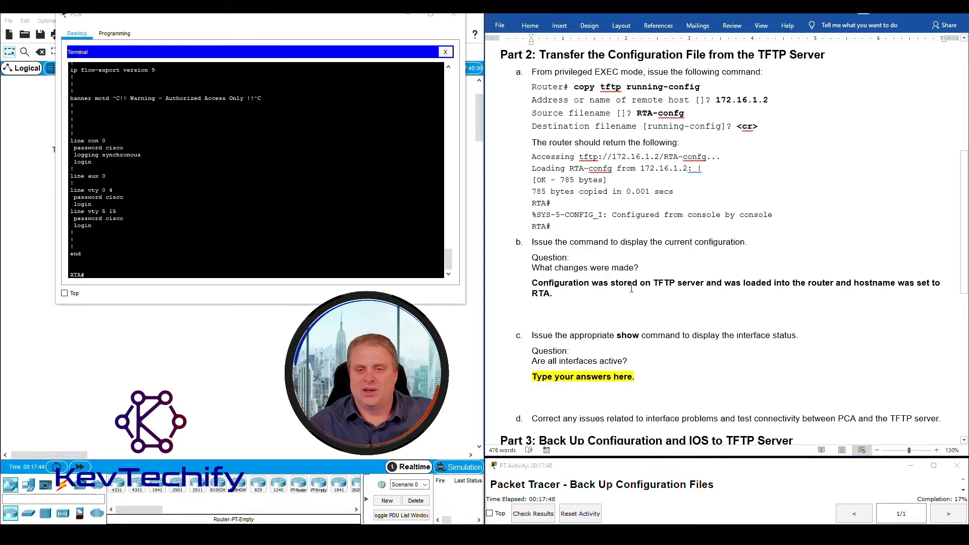
click(94, 275)
key(Return)
key(Return)
key(Return)
key(Return)
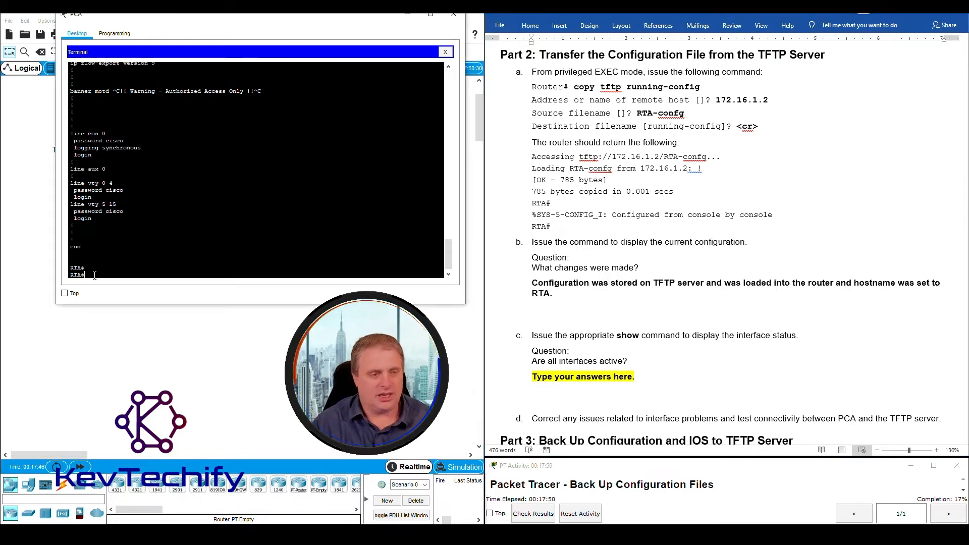
text(sho)
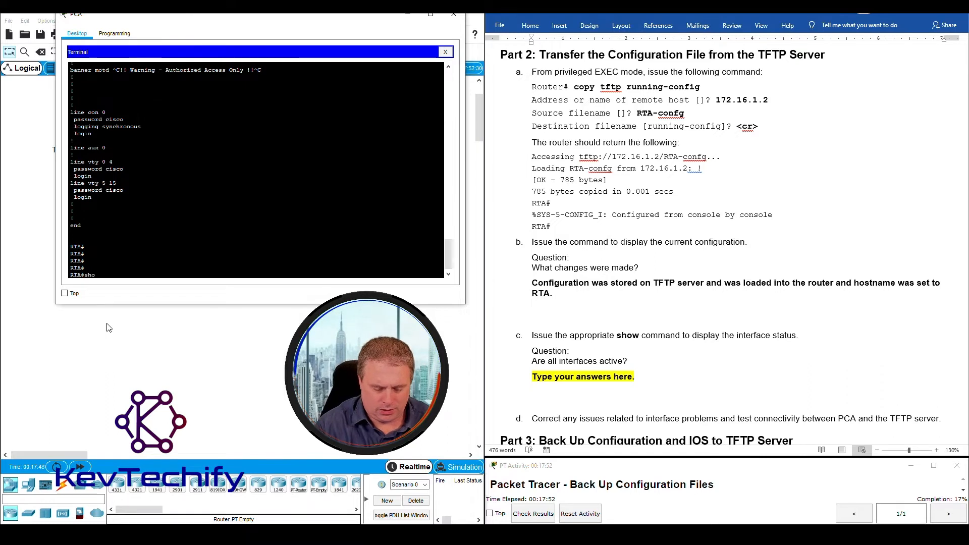
text( ip int br)
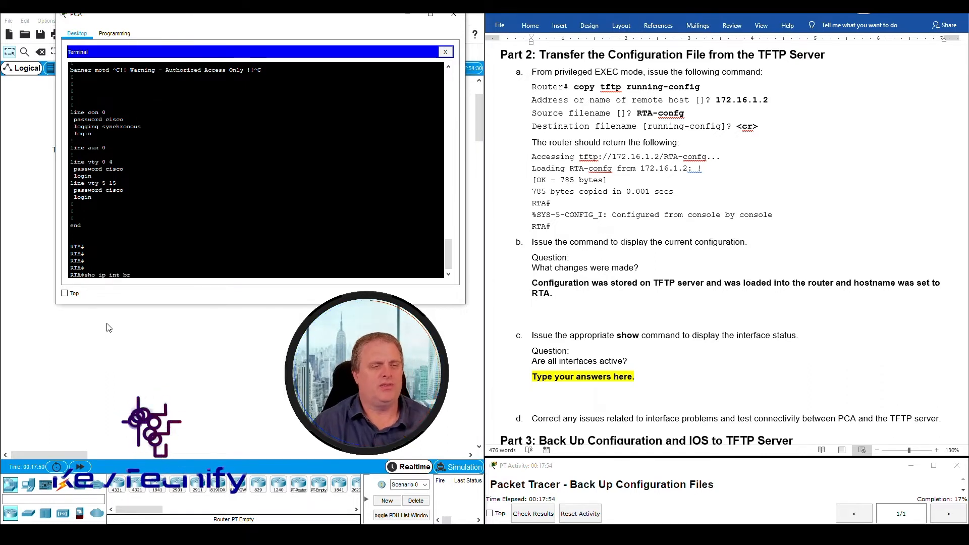
key(Return)
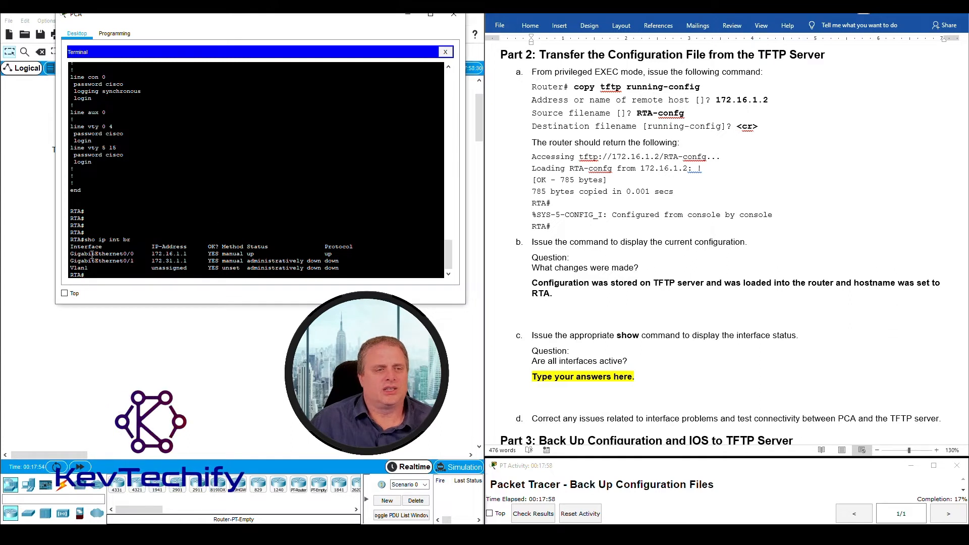
drag(88, 253, 188, 256)
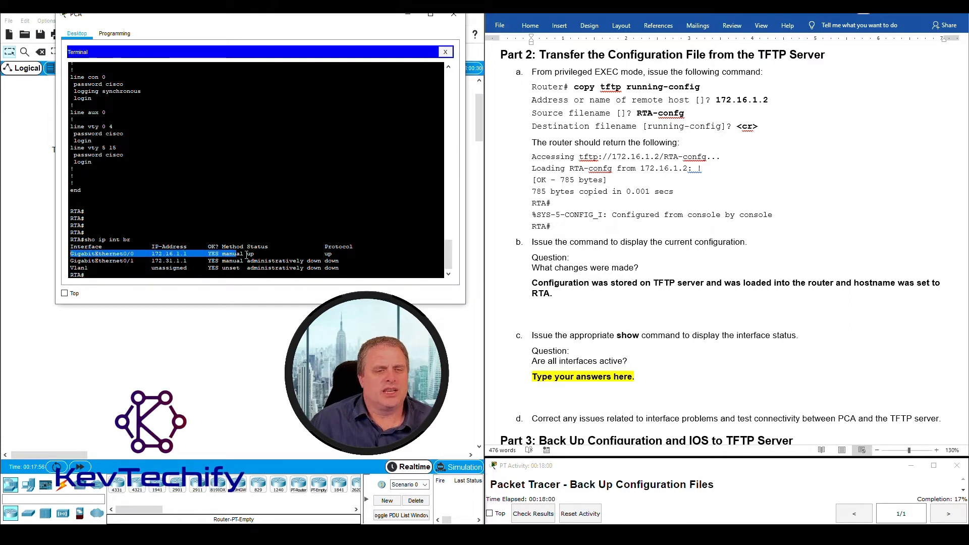
drag(247, 255, 329, 253)
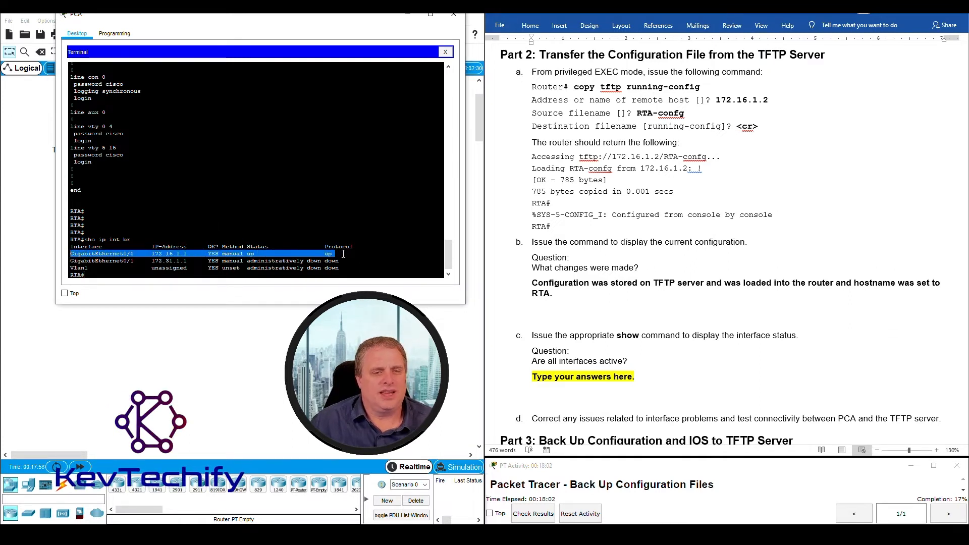
Step: Check GigabitEthernet0/1's row in the interface table and replace the placeholder under "Are all interfaces active?" with "No. G0/1 is administratively down."
drag(72, 260, 94, 260)
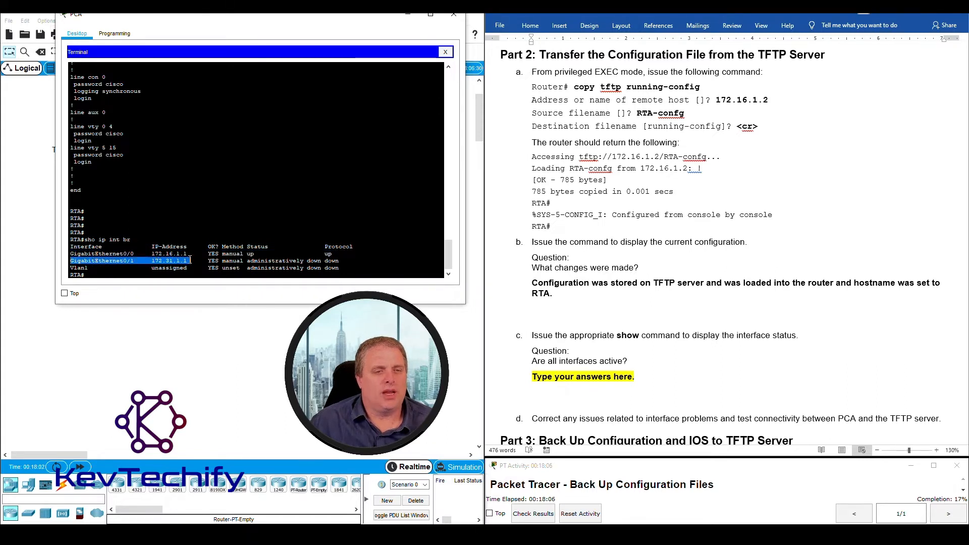
drag(190, 260, 321, 261)
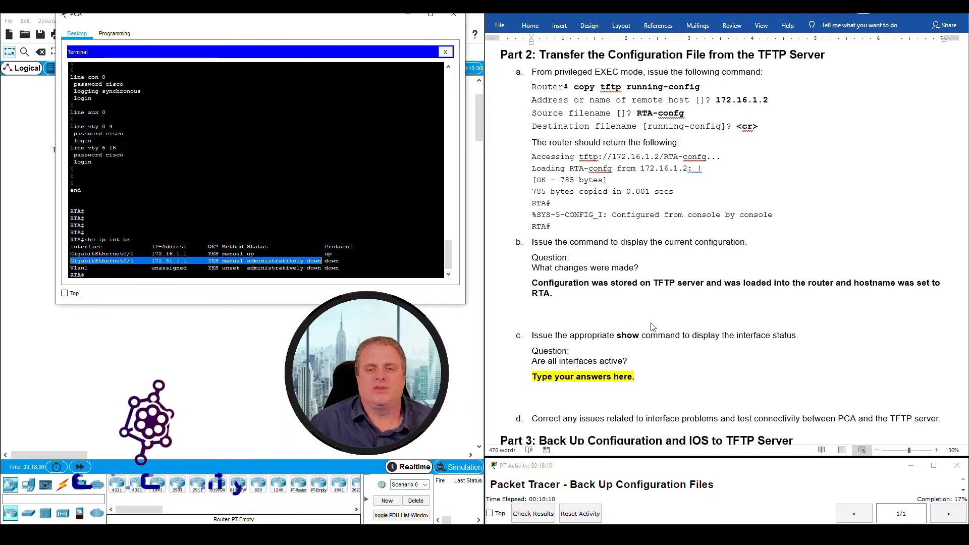
click(533, 362)
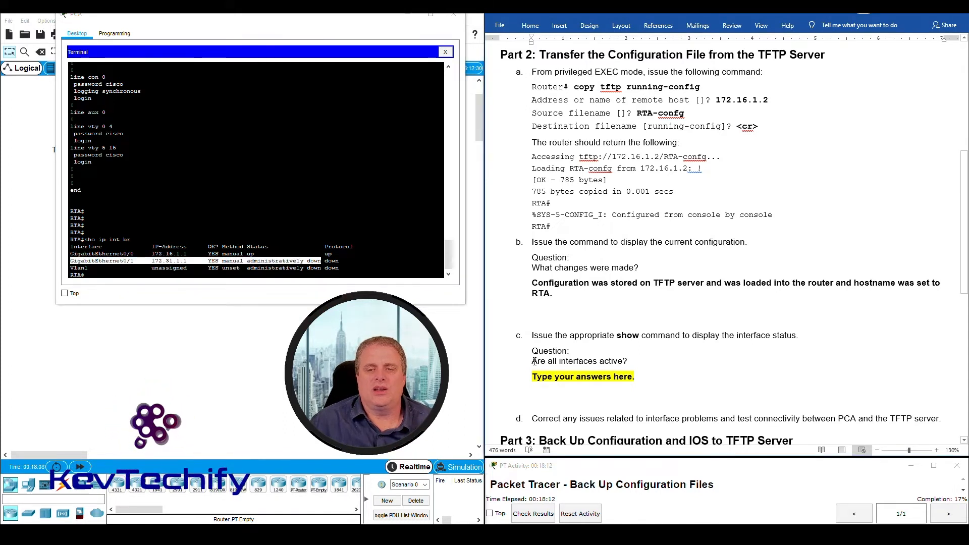
drag(534, 362, 634, 361)
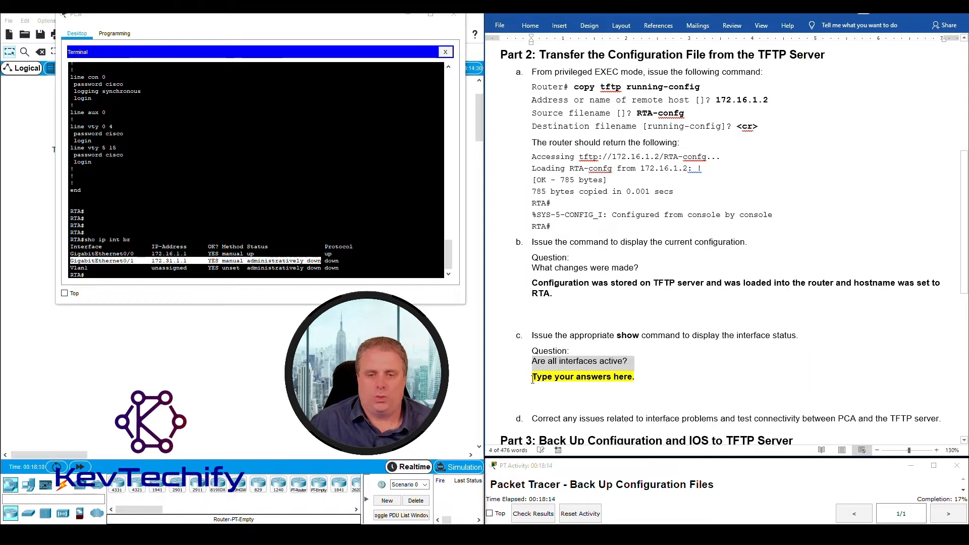
drag(532, 380, 638, 384)
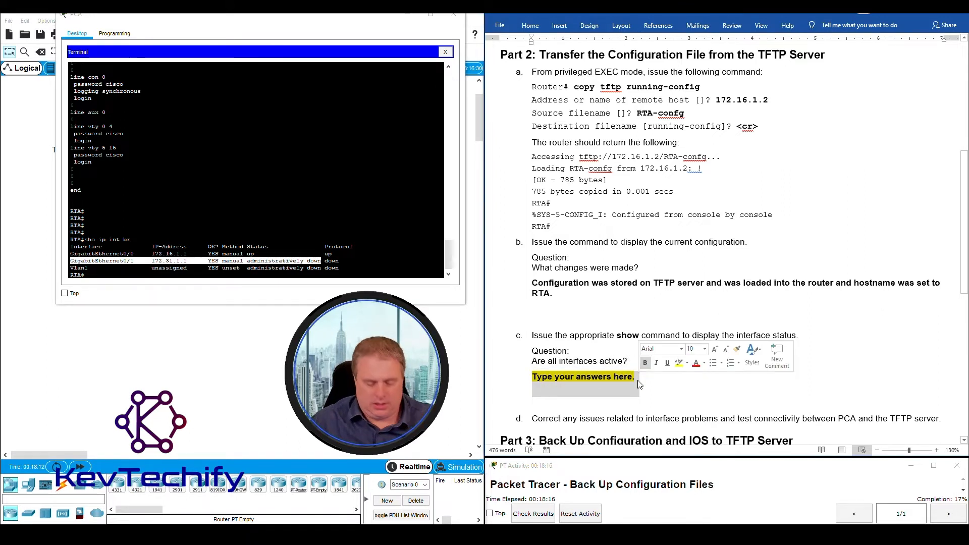
text(No.  )
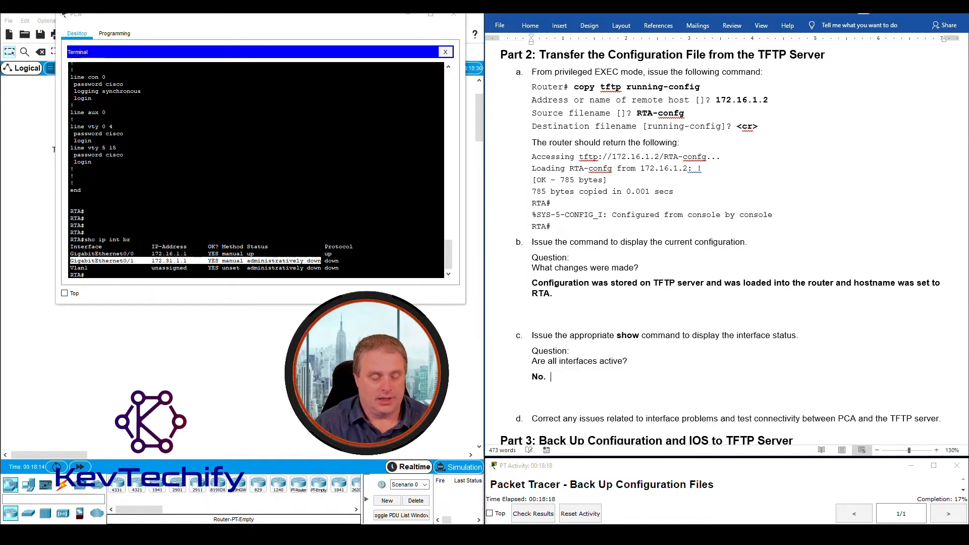
text(G0/)
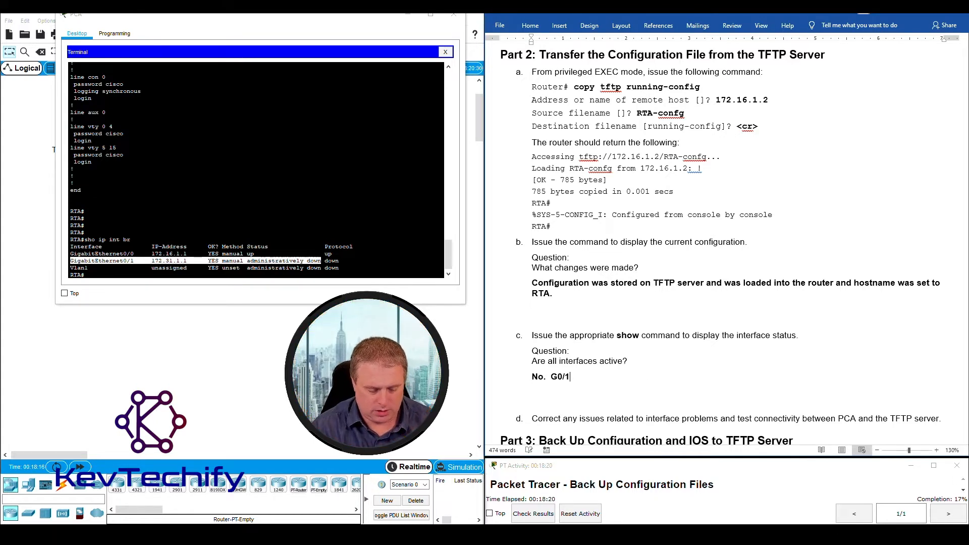
text(1 is adminis)
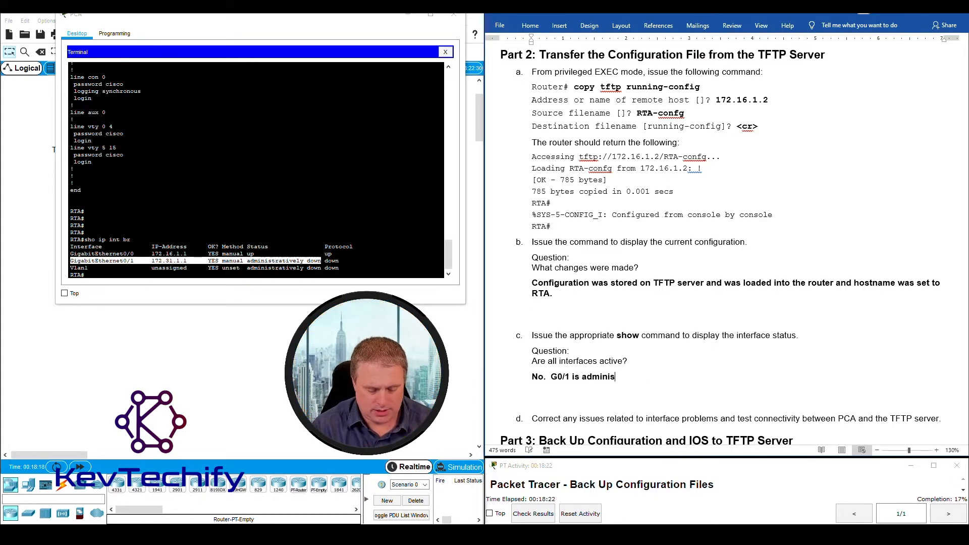
text(tratively)
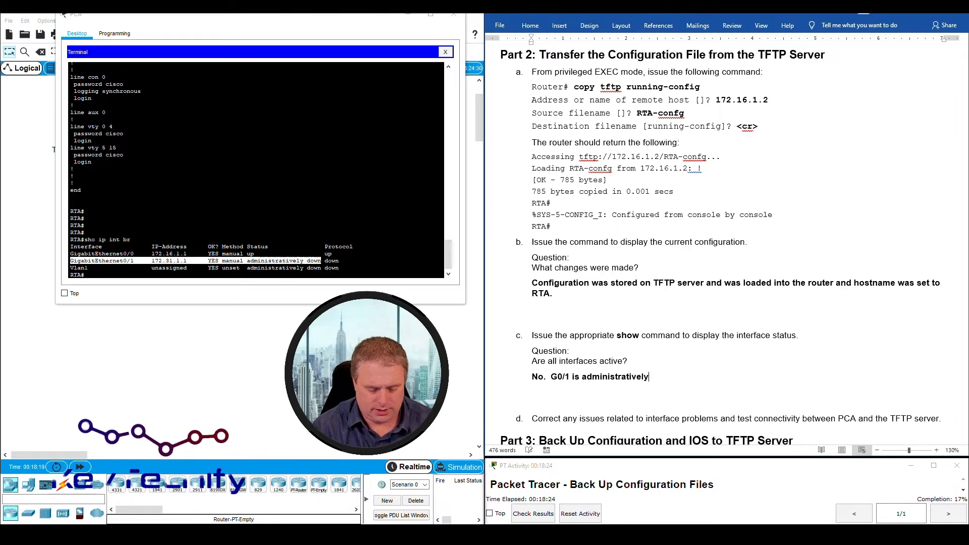
text( down.)
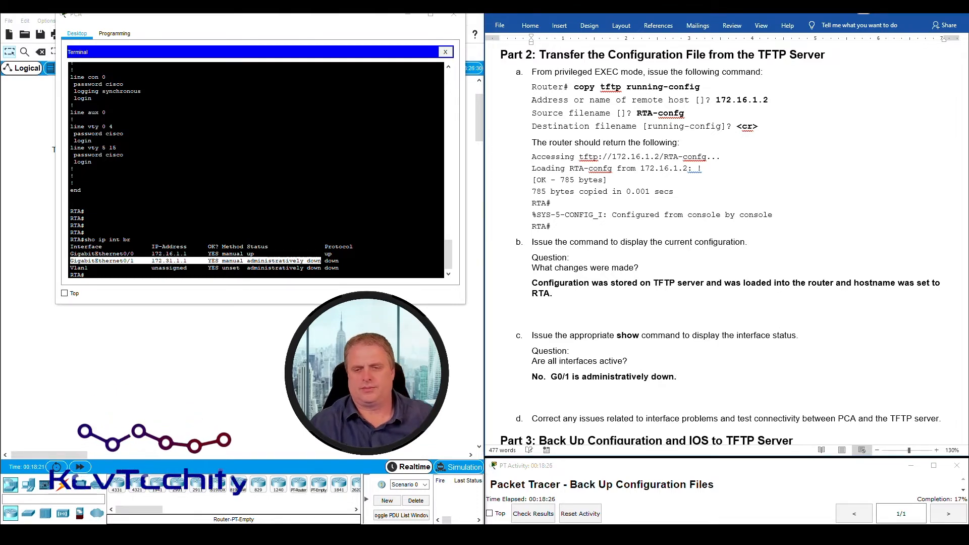
Step: Add blank prompt lines, run "sho run" on RTA, examine the GigabitEthernet0/1 section for its shutdown setting, and quit the listing
scroll(591, 327, down, 3)
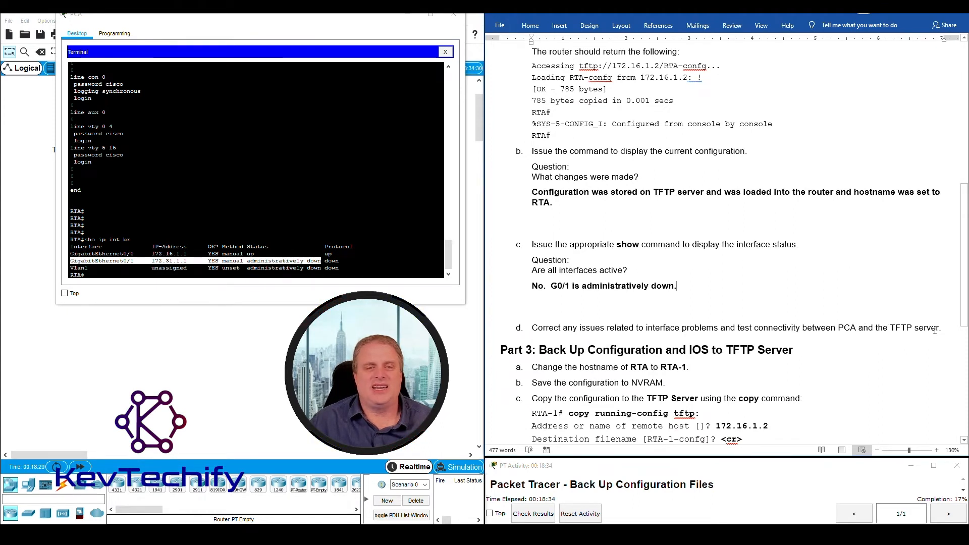
click(283, 258)
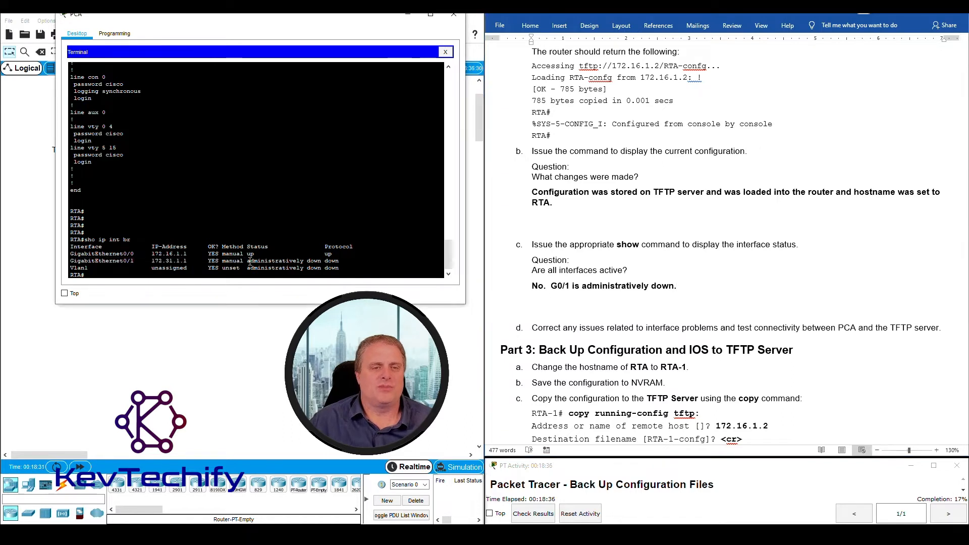
drag(248, 260, 302, 261)
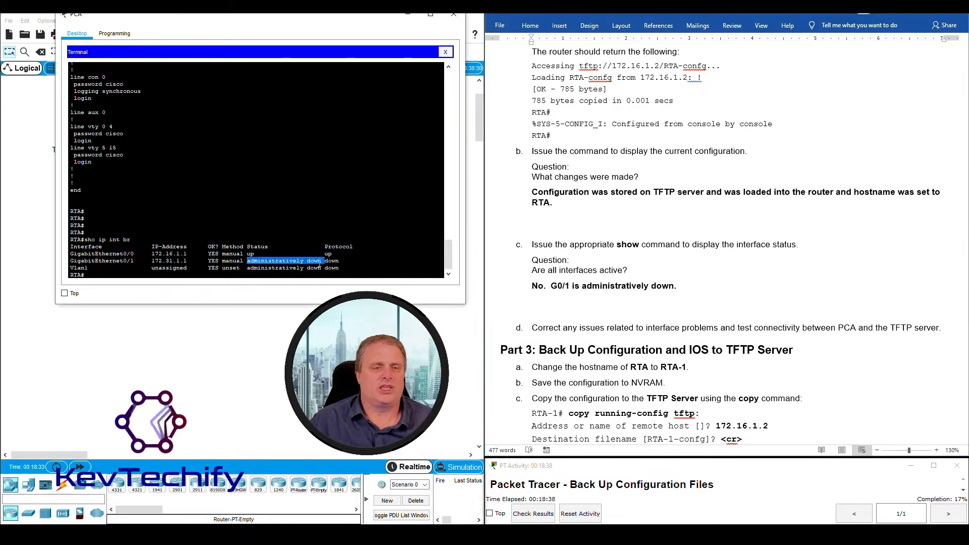
click(209, 275)
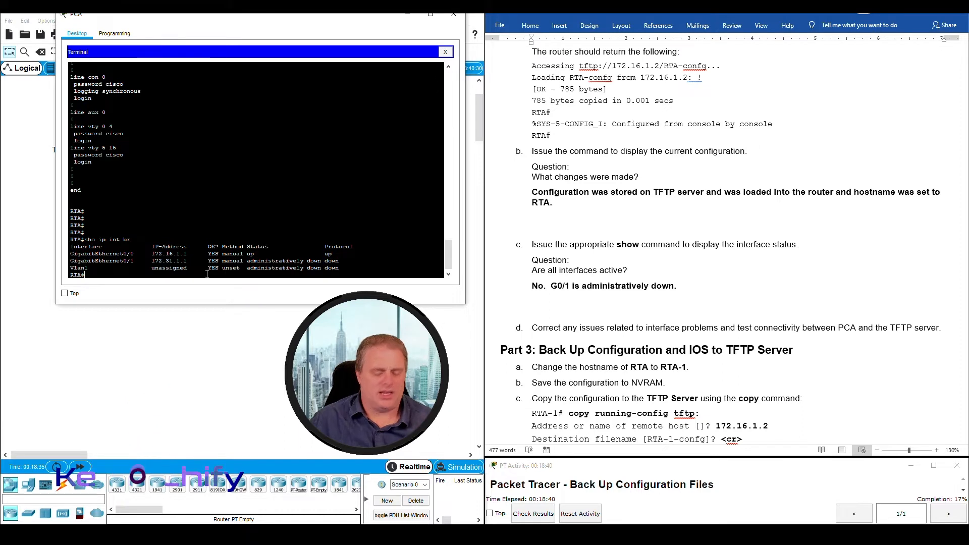
key(Return)
key(Return)
key(Return)
key(Return)
key(Return)
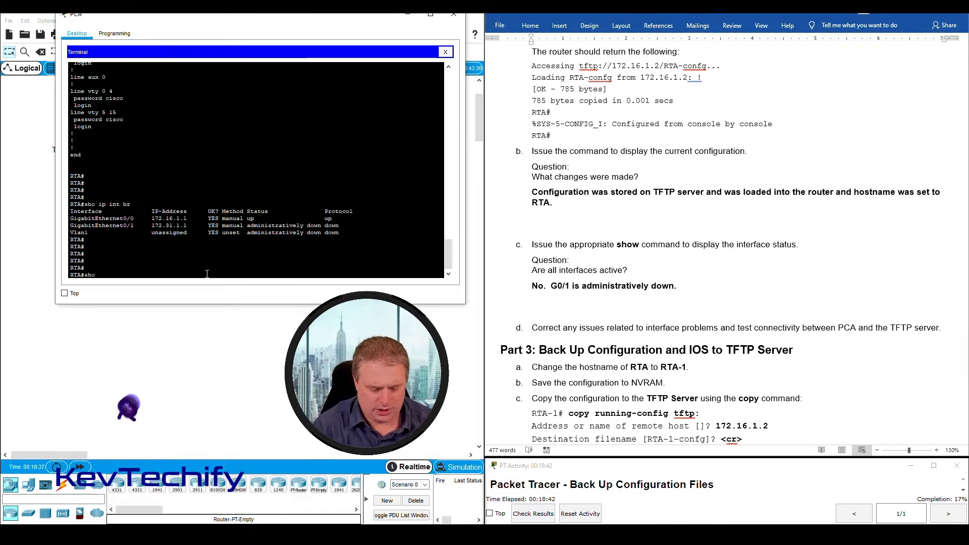
text(sho run)
key(Return)
key(space)
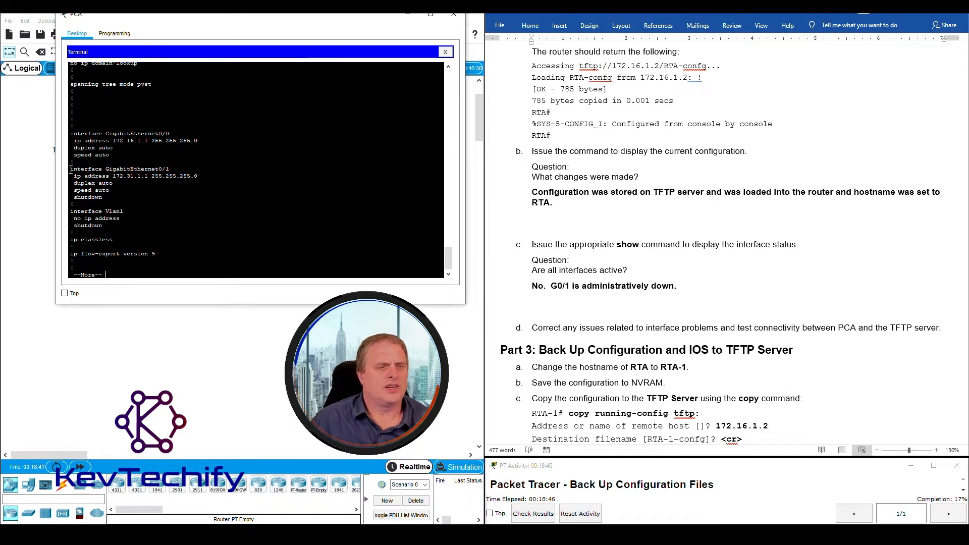
drag(70, 169, 204, 188)
click(75, 198)
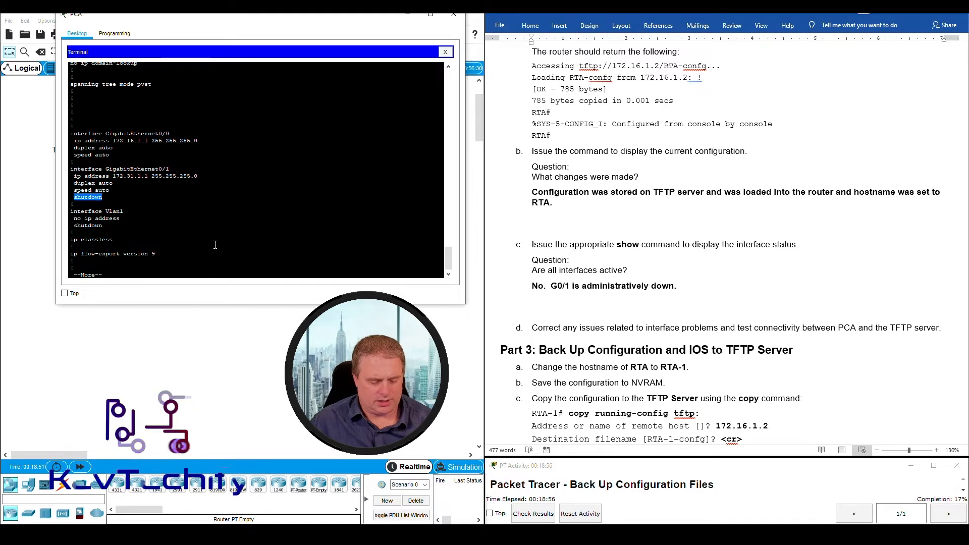
key(q)
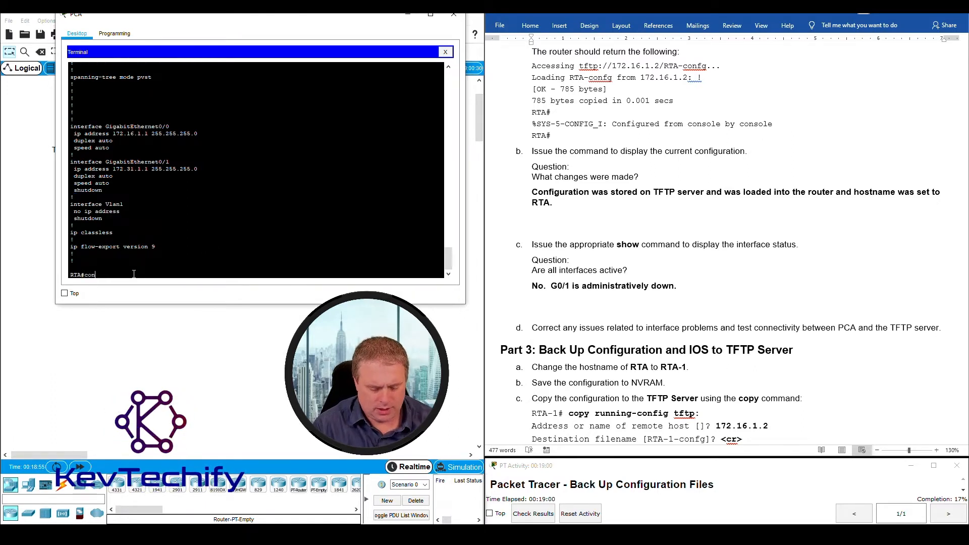
Step: Enter configuration mode on RTA with "conf t", enable interface g0/1 with "no shutdown" and check the link and line protocol messages
key(Return)
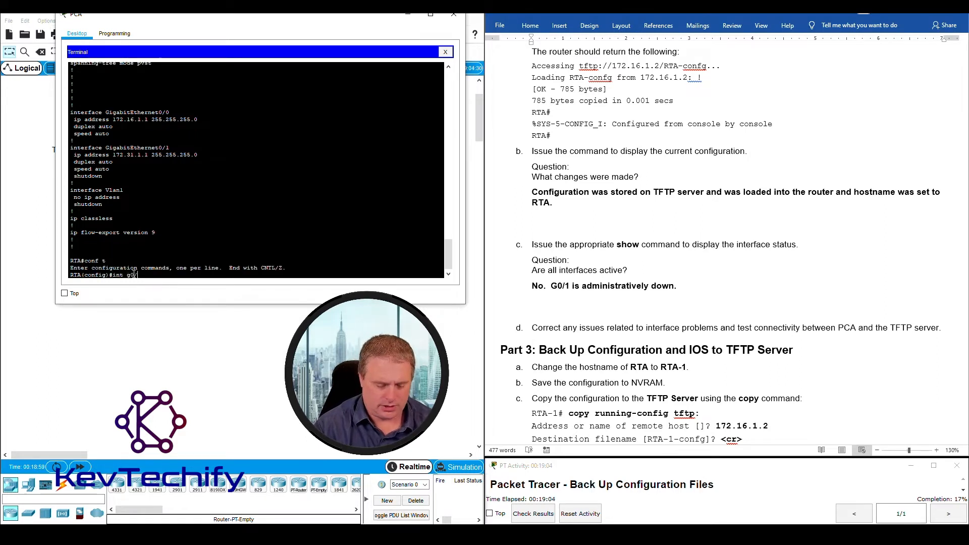
key(Return)
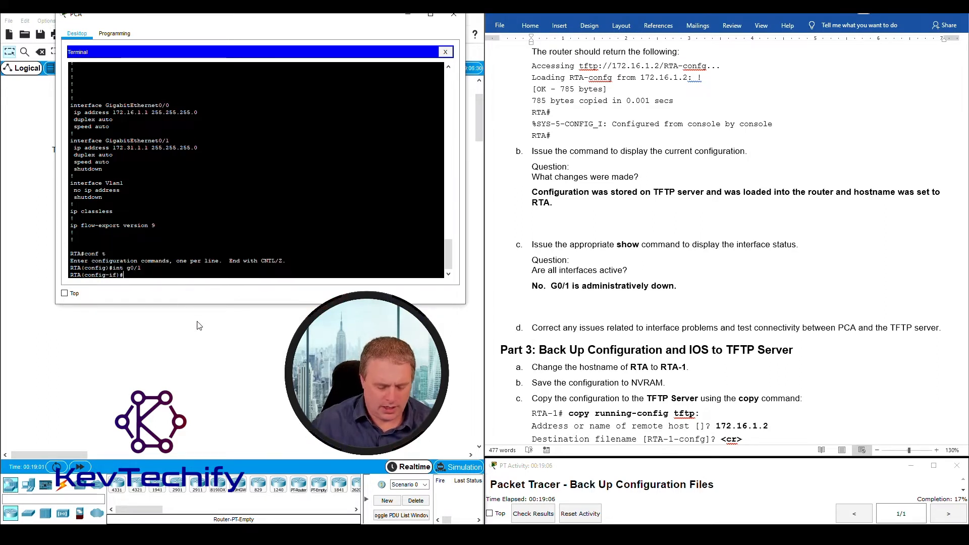
text(no shutdo)
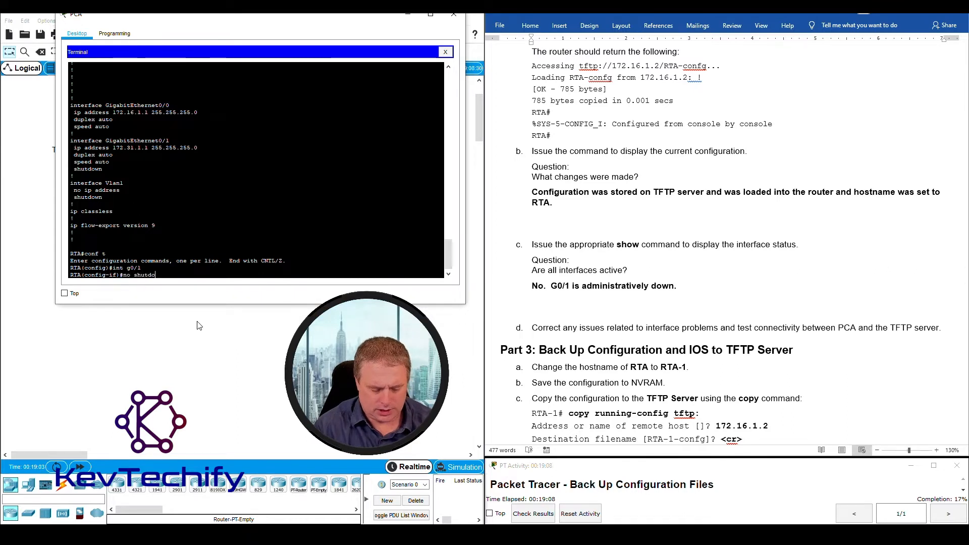
text(wn)
key(Return)
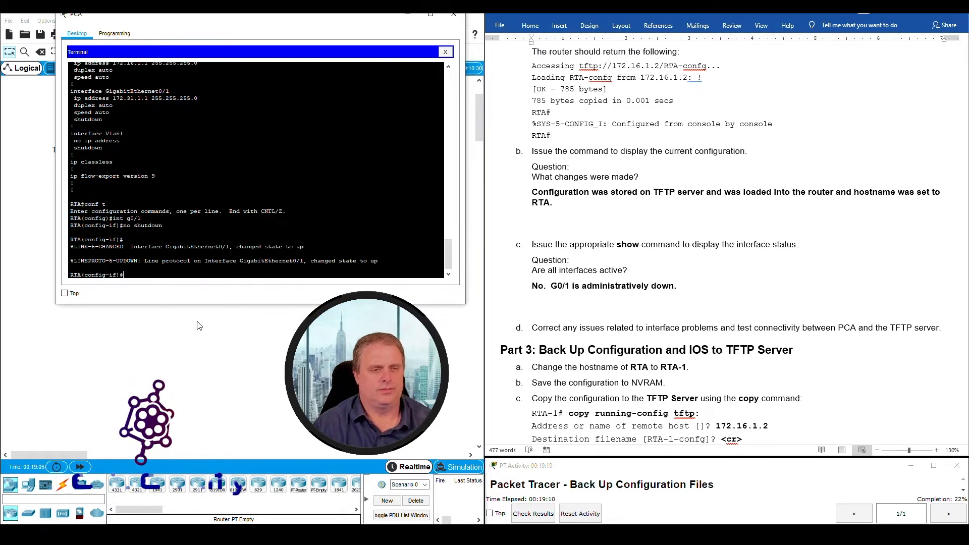
drag(230, 247, 322, 252)
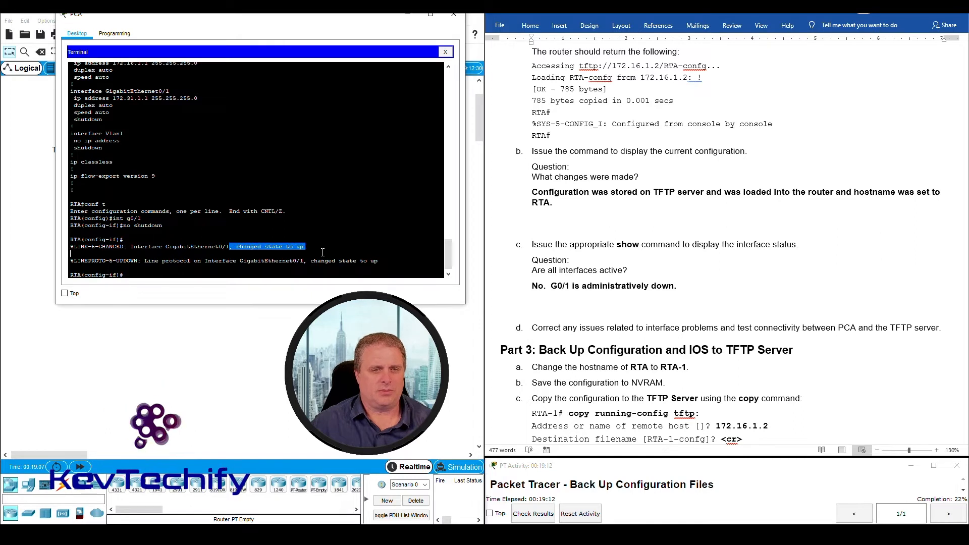
drag(211, 261, 379, 261)
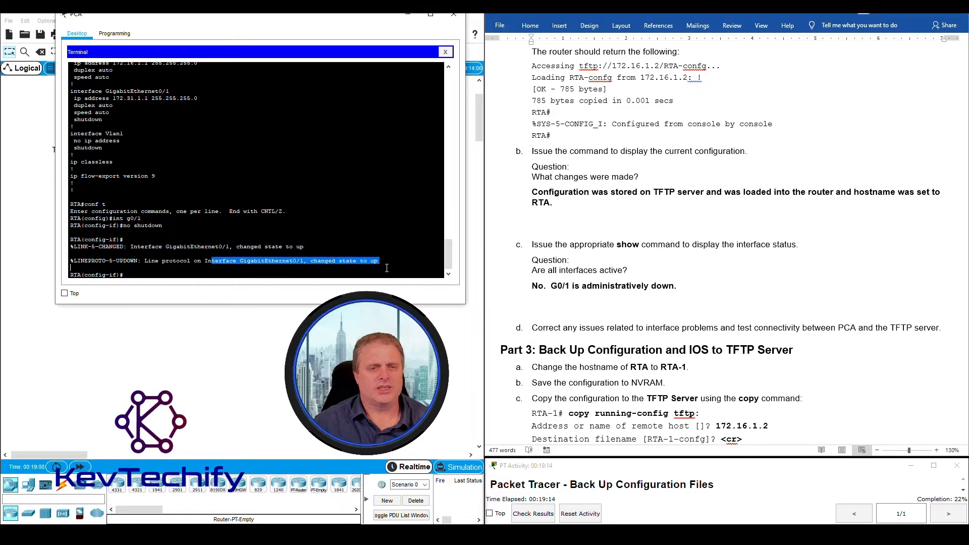
Step: Add blank prompt lines and exit interface and global configuration mode back to RTA's privileged EXEC mode
click(294, 275)
key(Return)
key(Return)
key(Return)
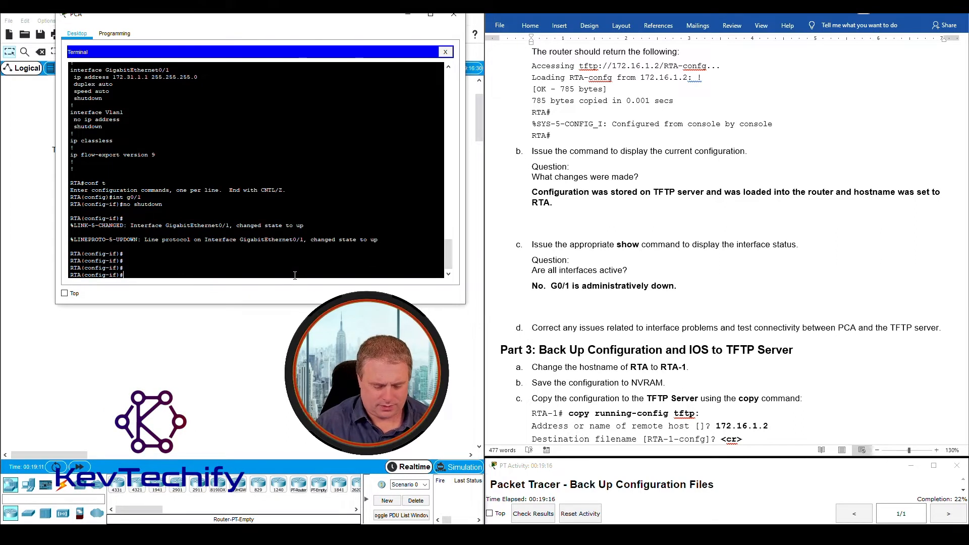
text(exit)
key(Return)
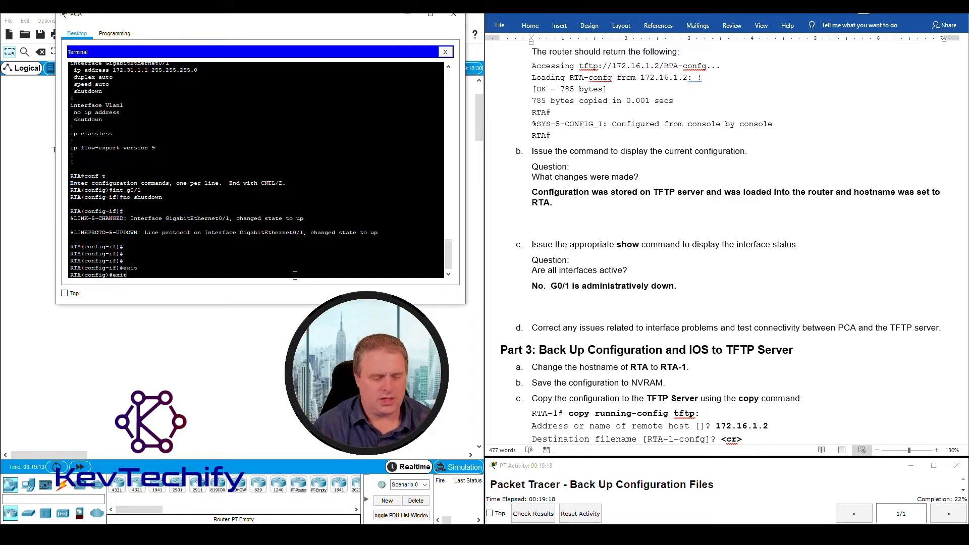
text(exit)
key(Return)
Step: Add blank prompt lines, run "sho ip int br" on RTA and examine the status and protocol of both GigabitEthernet interfaces
key(Return)
key(Return)
key(Return)
key(Return)
key(Return)
key(Return)
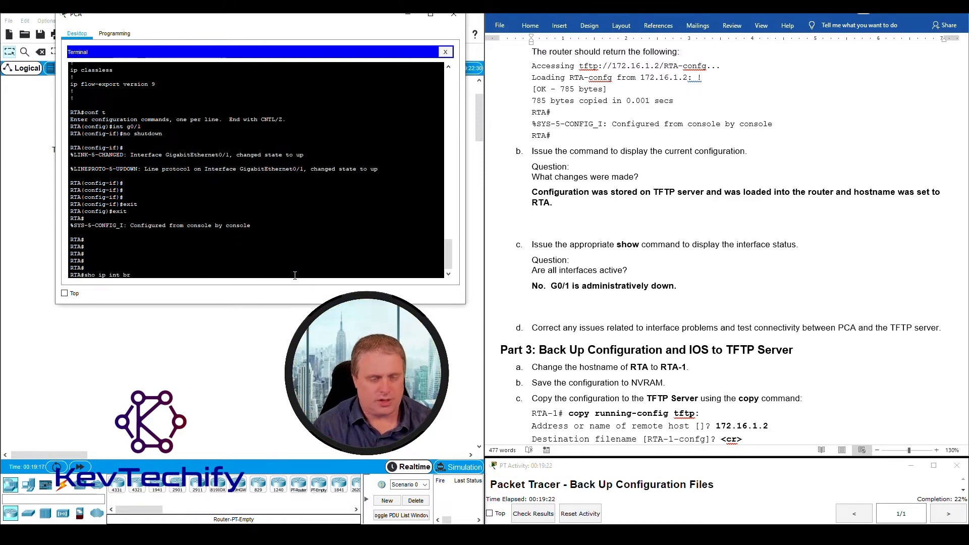
text(sho ip int br)
key(Return)
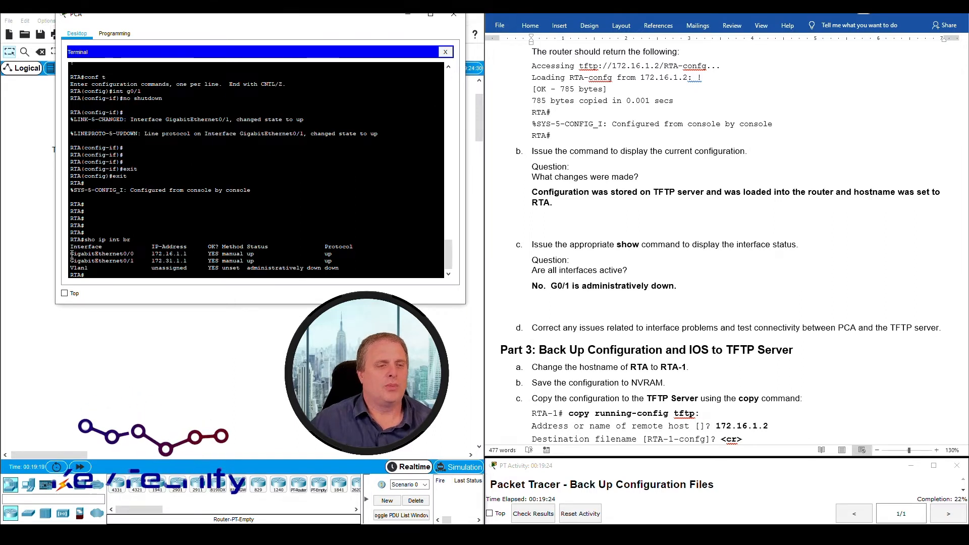
drag(72, 253, 338, 260)
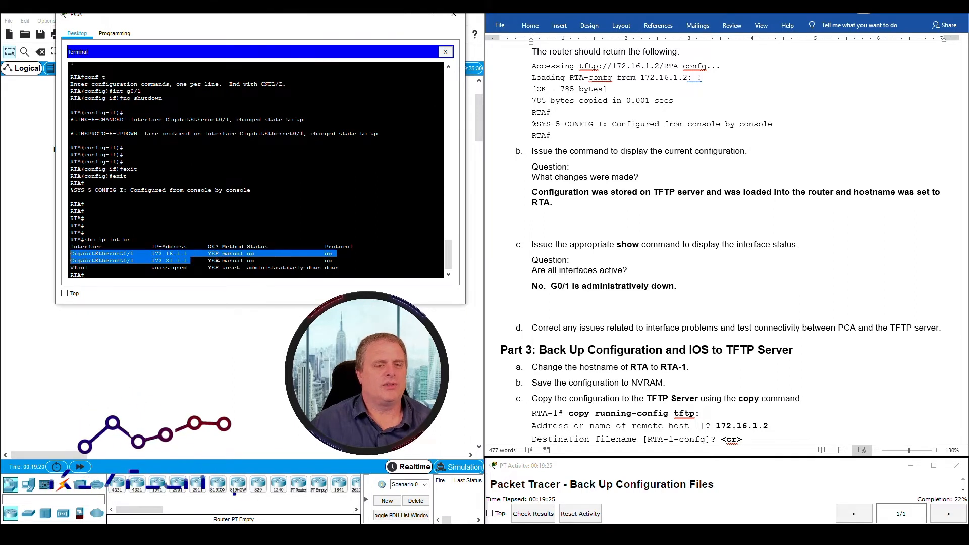
click(346, 259)
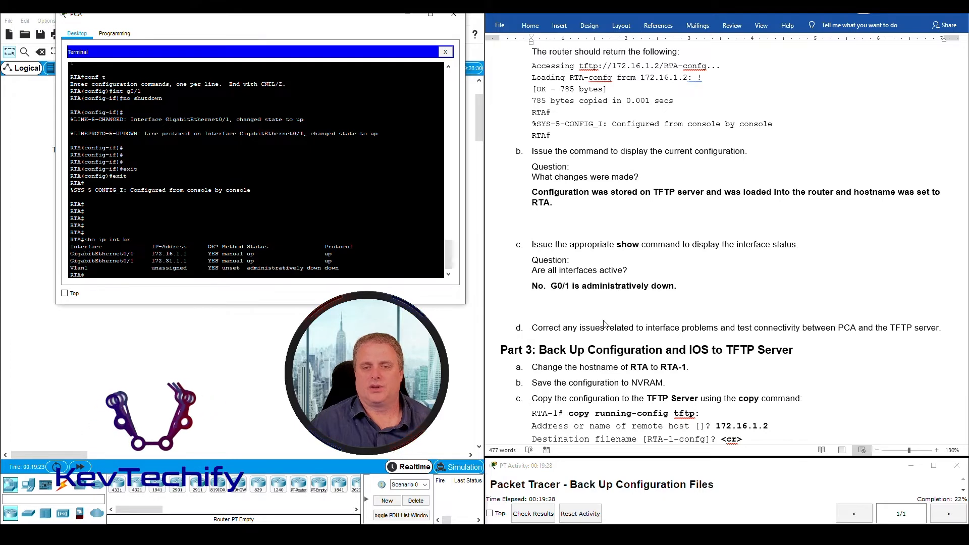
Step: Review the instruction to test connectivity between PCA and the TFTP server, and move the PCA window off the network topology
scroll(615, 283, down, 5)
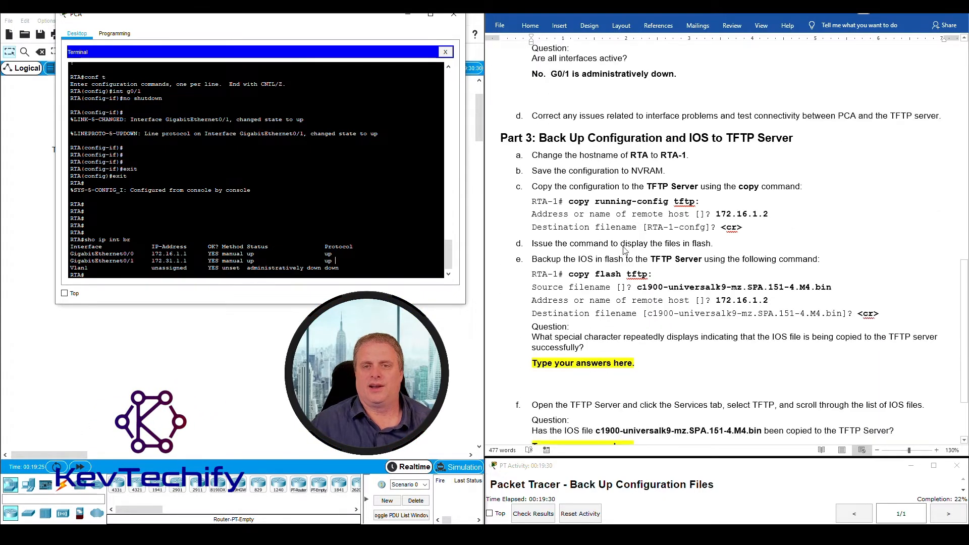
click(542, 138)
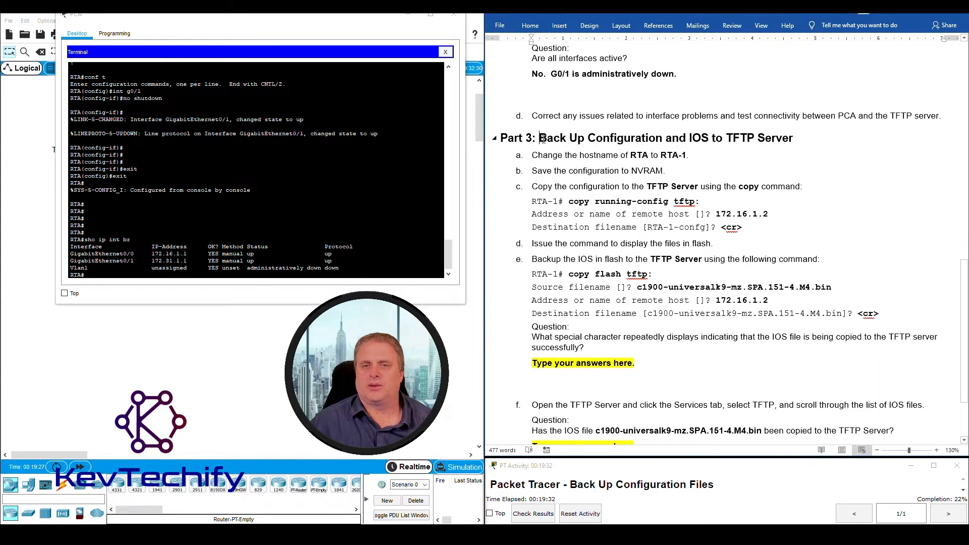
scroll(864, 186, up, 2)
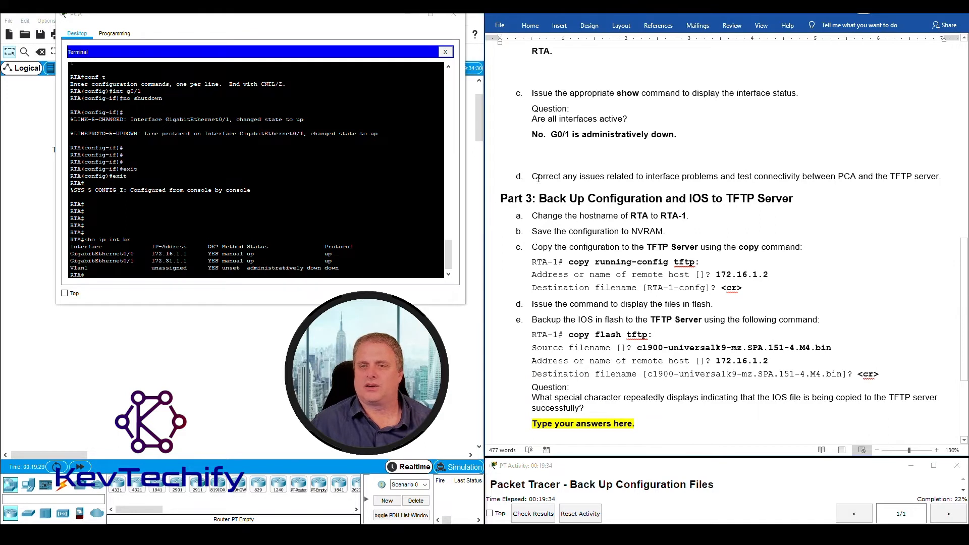
drag(736, 177, 930, 180)
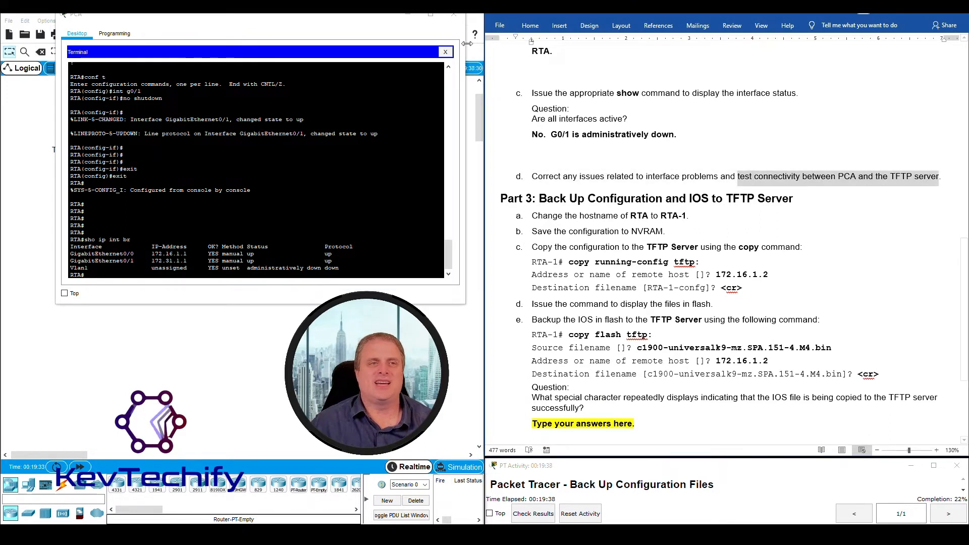
drag(297, 19, 695, 40)
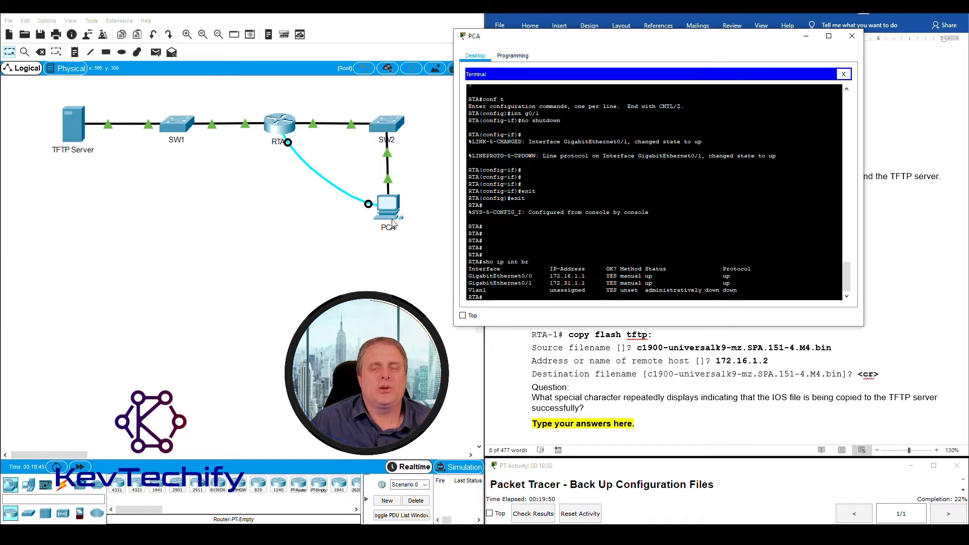
Step: Switch PCA from the terminal to its command prompt, ping the TFTP Server at 172.16.1.2 and examine the replies
drag(671, 41, 675, 21)
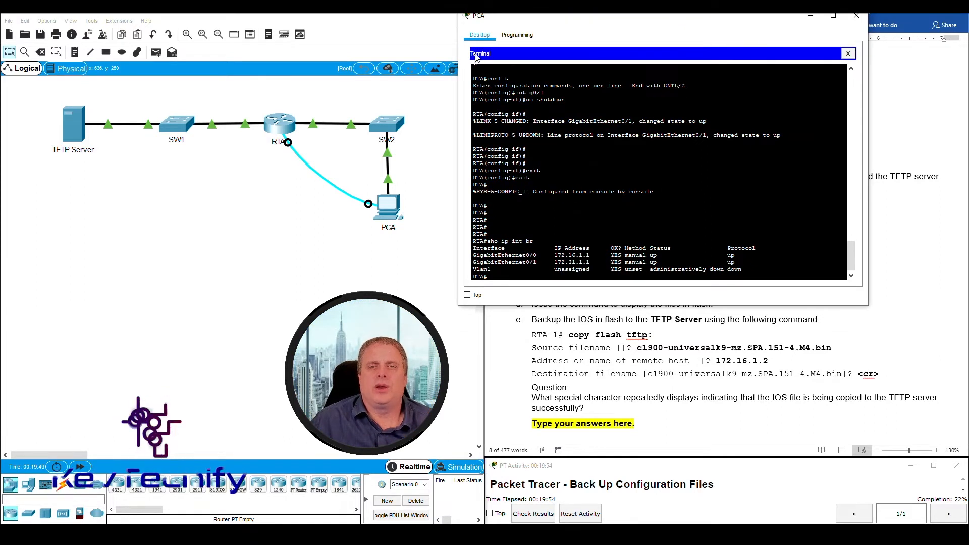
click(848, 54)
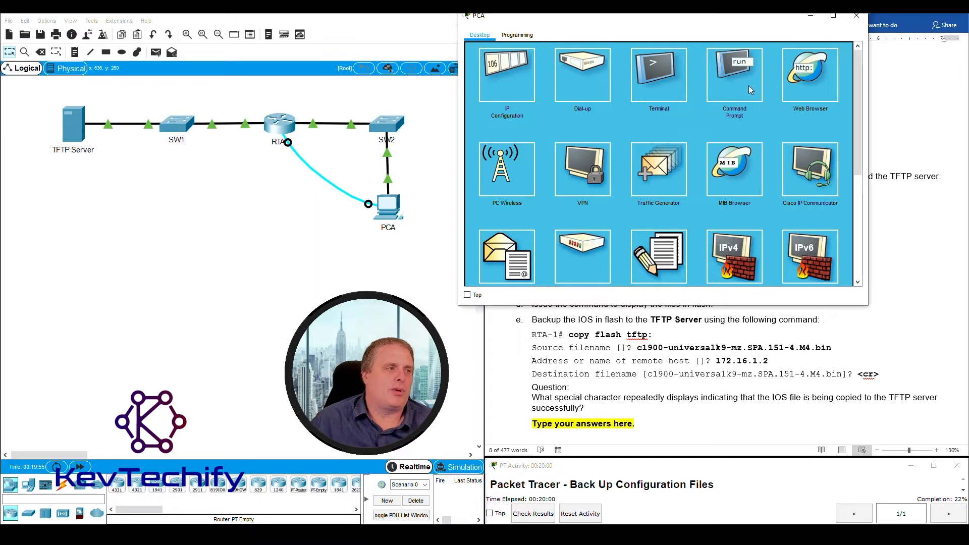
click(738, 71)
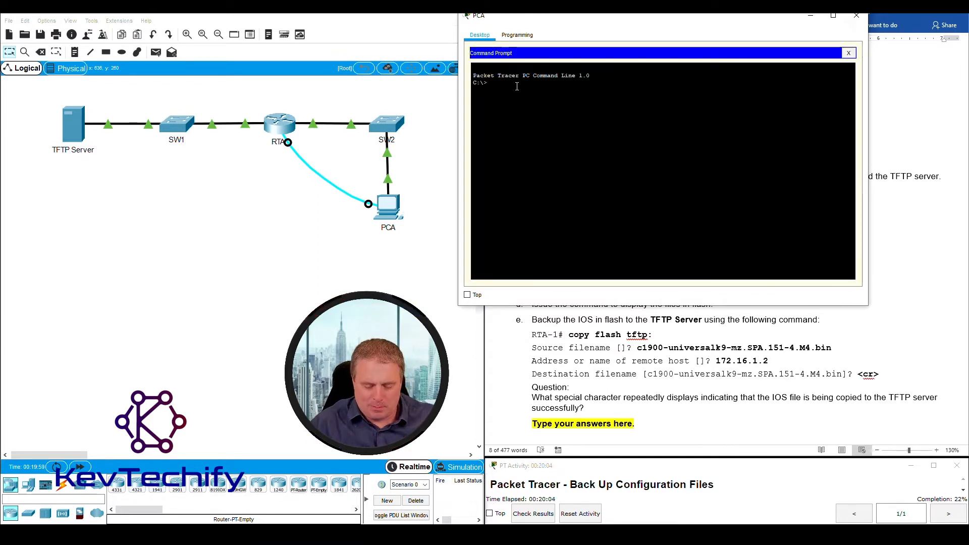
text(pin)
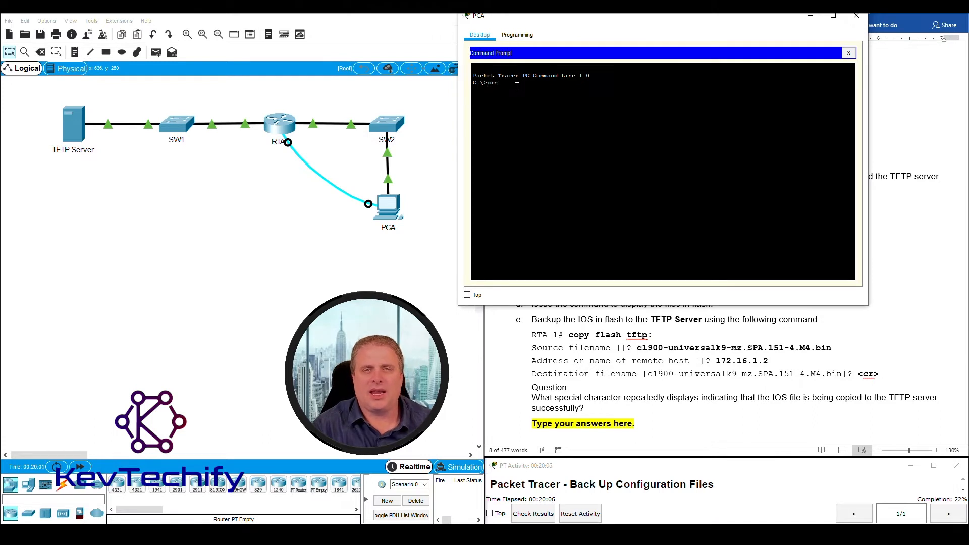
text(g 1)
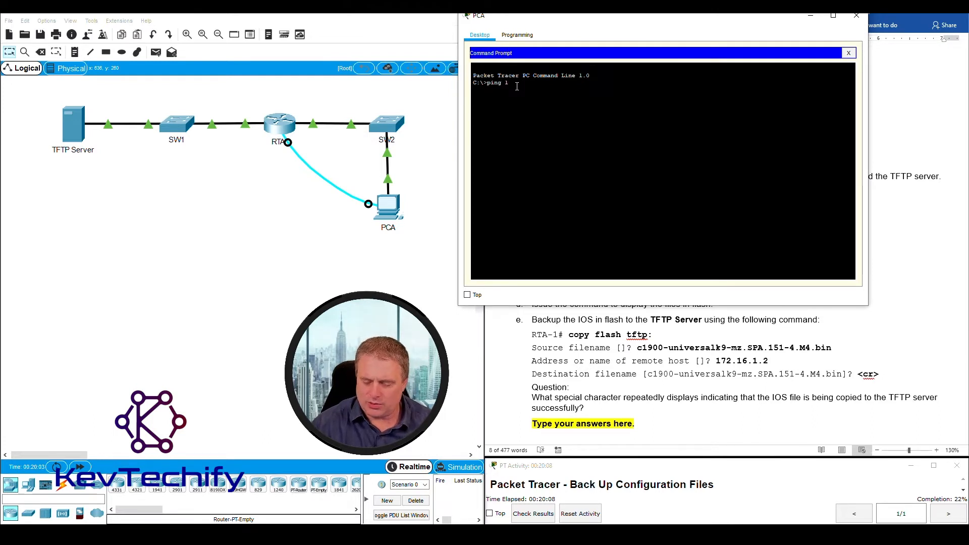
text(72)
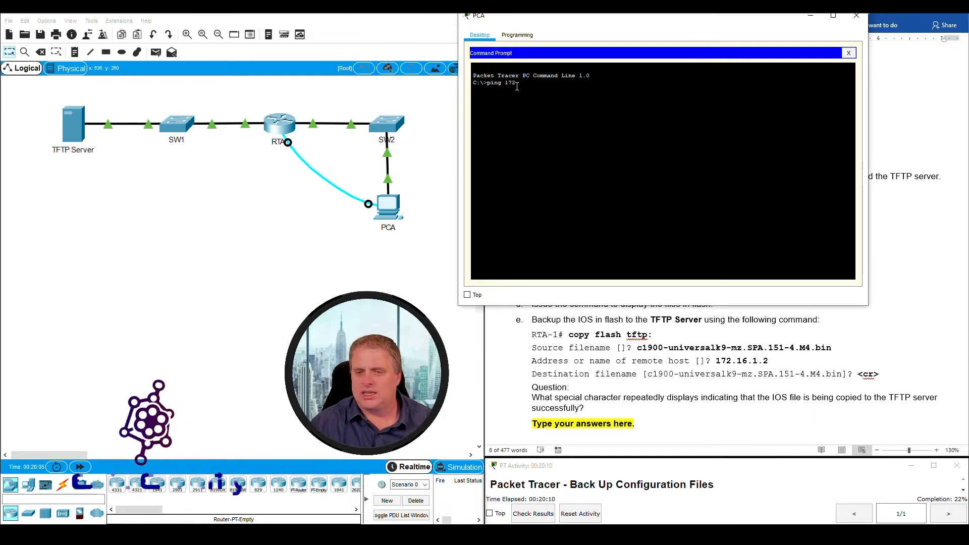
text(.16)
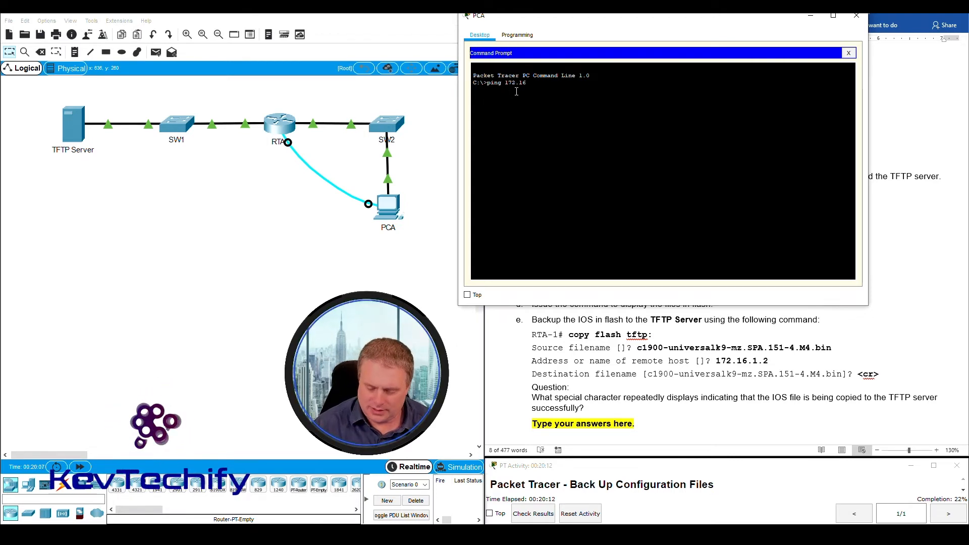
text(.1.2)
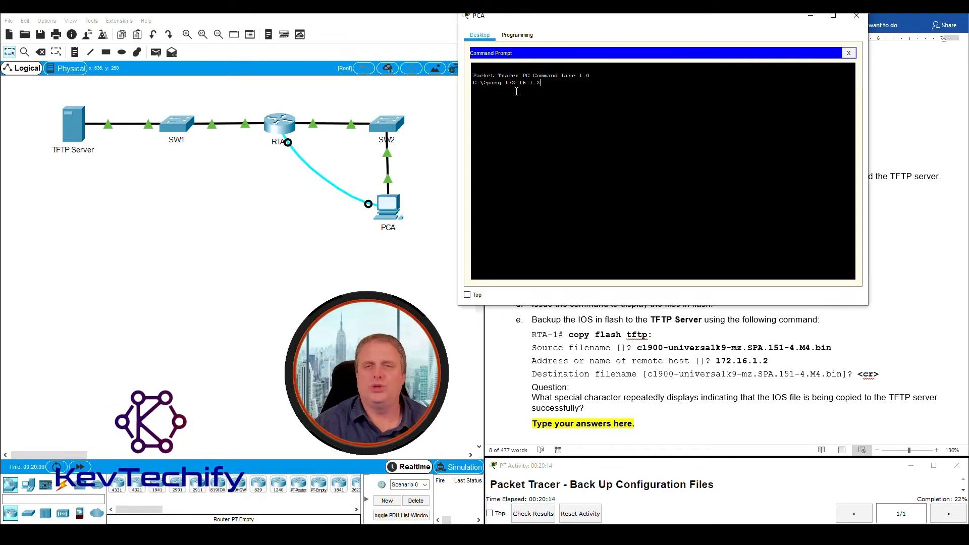
key(Return)
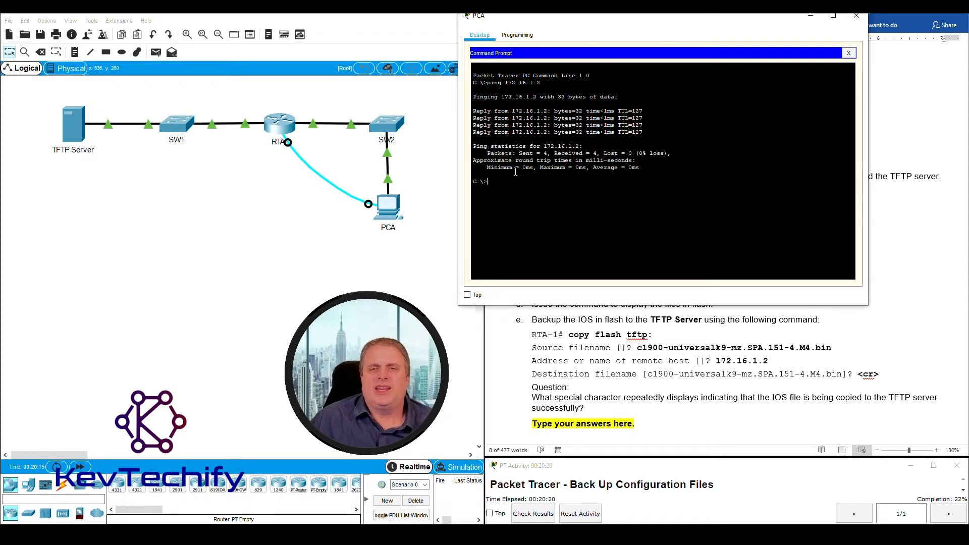
drag(474, 111, 643, 132)
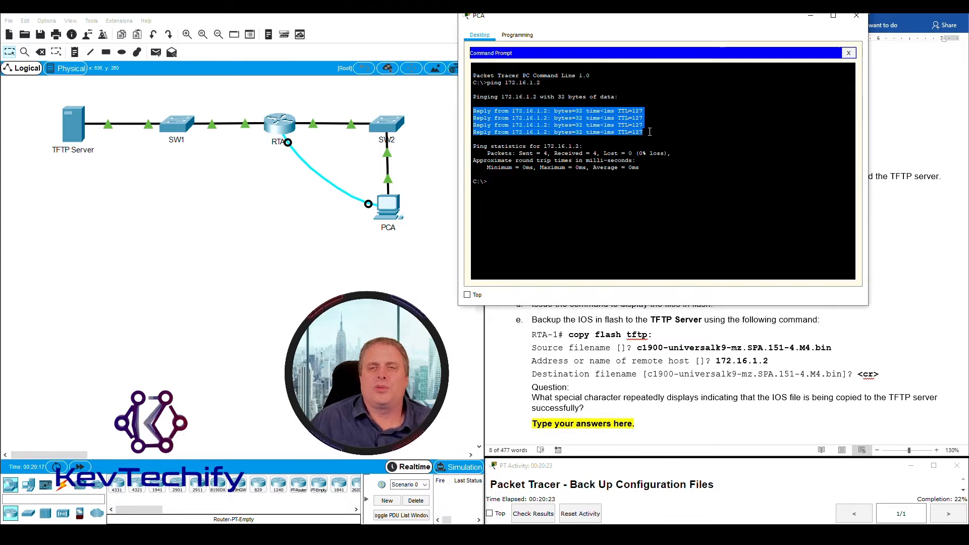
click(515, 182)
Step: Move the PCA window off the lab instructions and review the Part 3 heading and the instruction to change RTA's hostname
drag(702, 20, 302, 20)
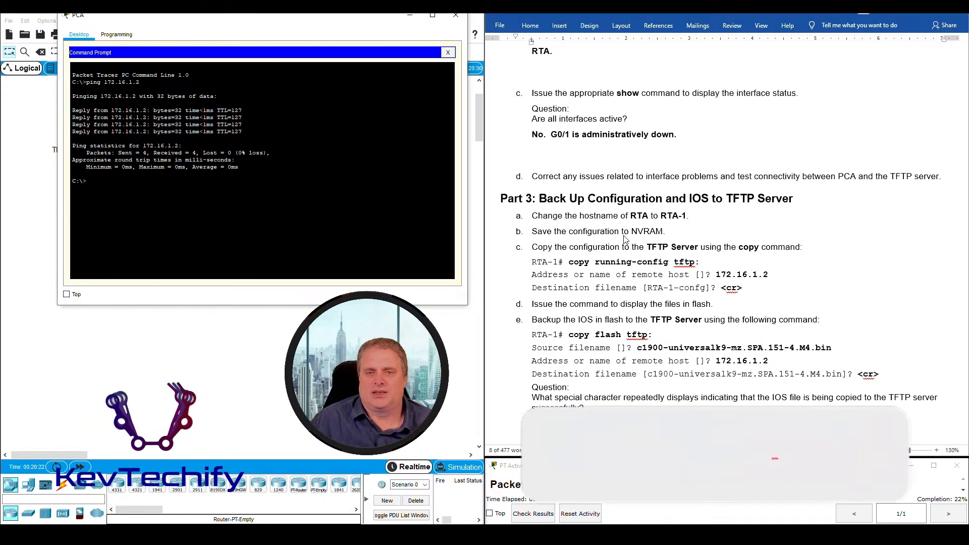
scroll(628, 242, down, 2)
click(541, 132)
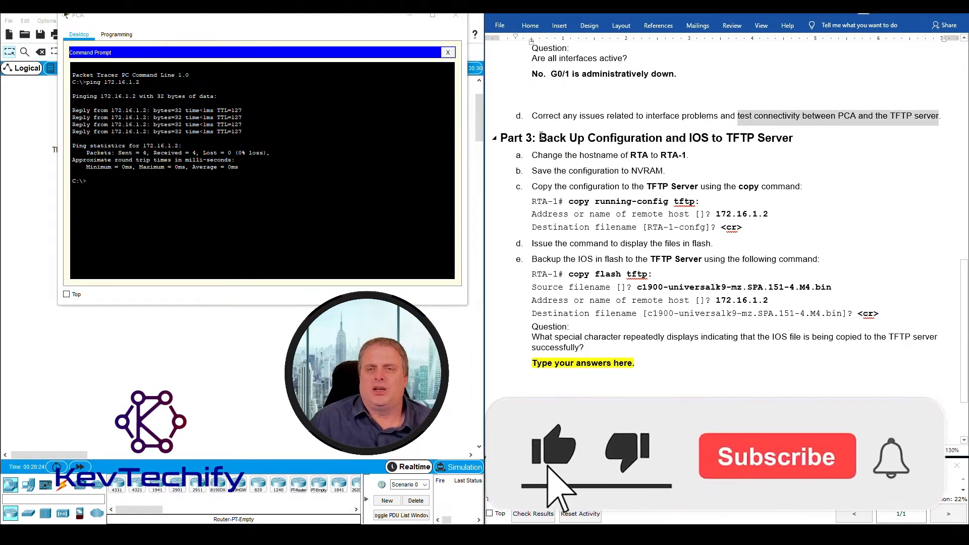
drag(539, 138, 682, 137)
drag(736, 136, 788, 139)
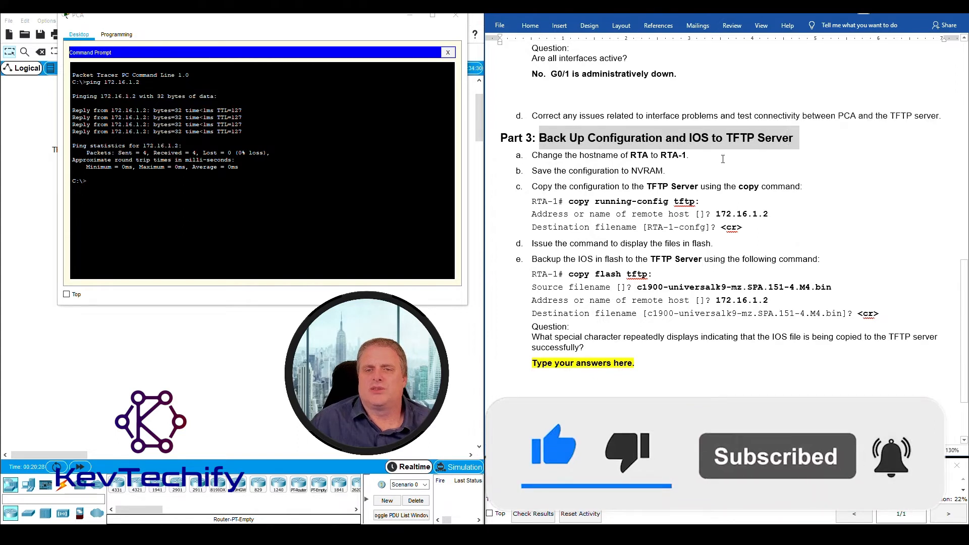
drag(532, 156, 687, 154)
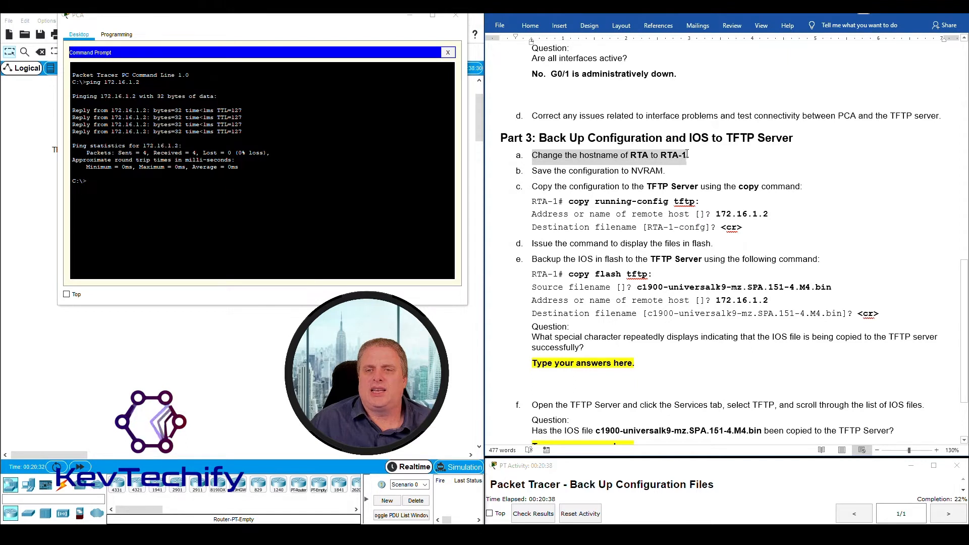
click(553, 155)
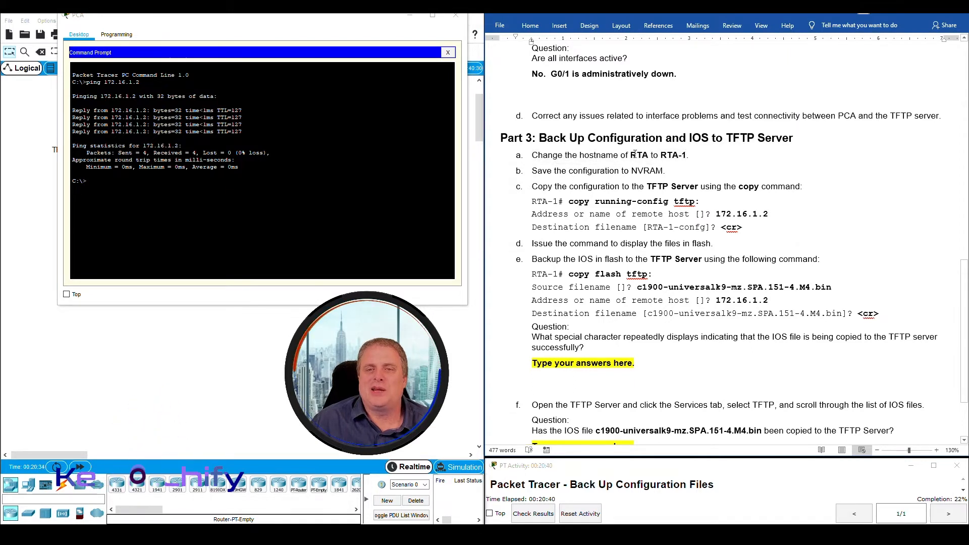
drag(631, 155, 686, 155)
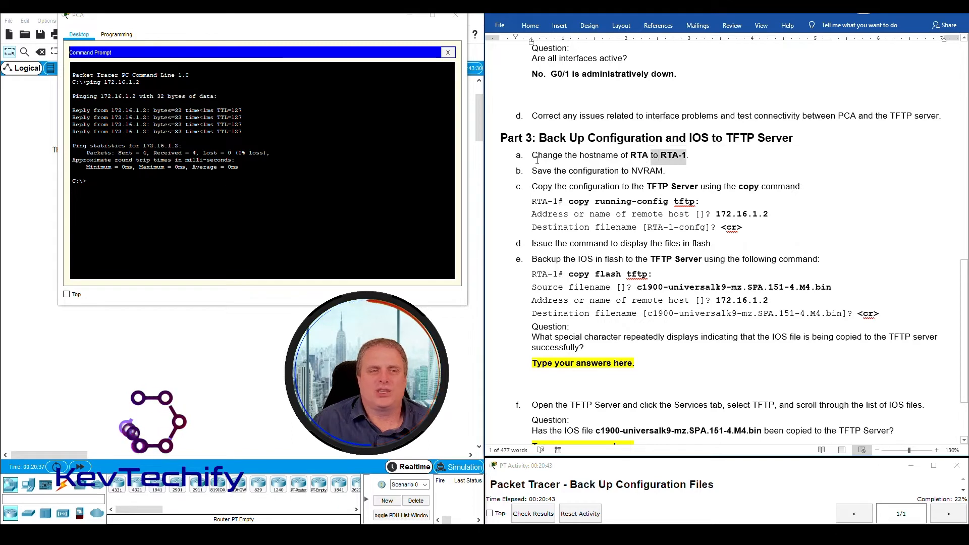
Step: Close PCA's command prompt, reopen the terminal session to RTA with the default port configuration and add blank prompt lines
click(156, 182)
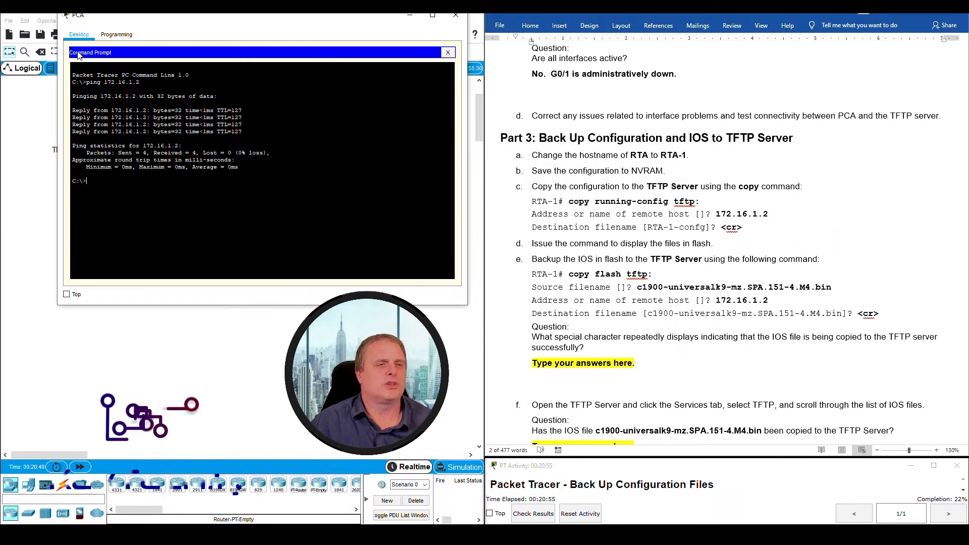
click(447, 53)
click(259, 76)
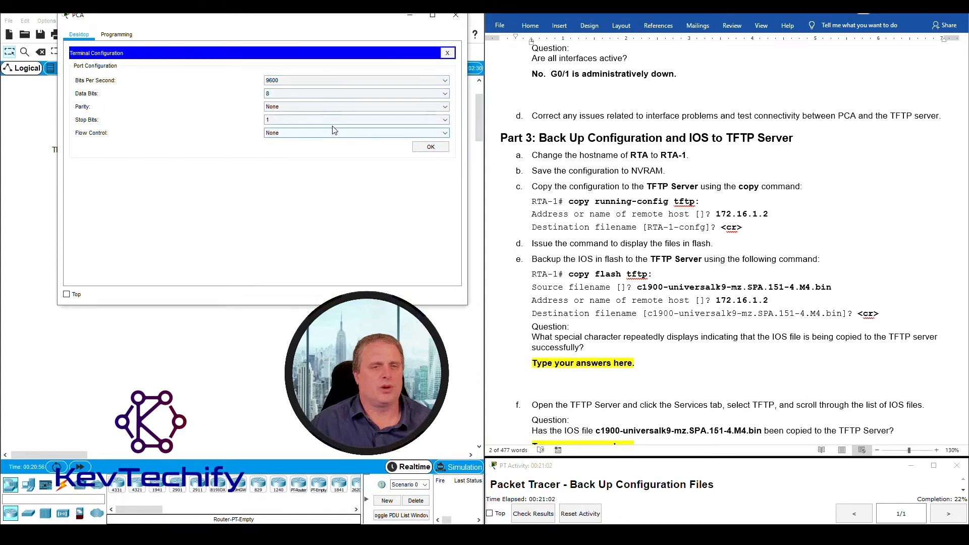
click(429, 146)
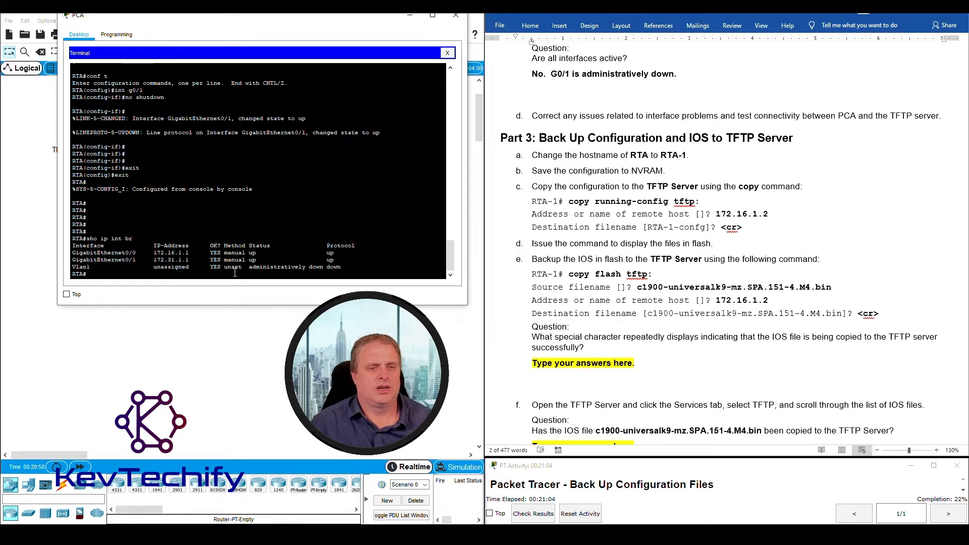
key(Return)
key(Return)
key(Return)
key(Return)
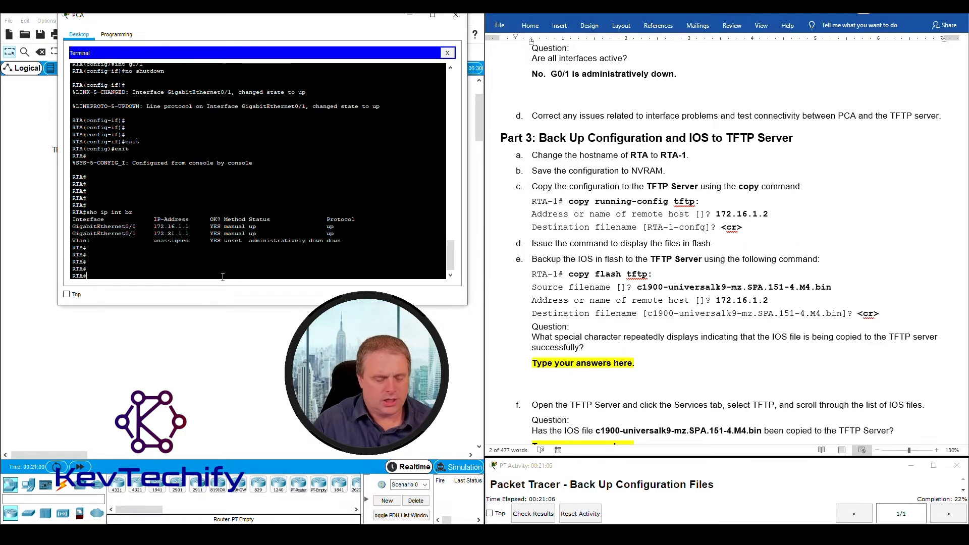
Step: Enter configuration mode on RTA with "conf t", set the hostname to RTA-1 and check the router's prompt
text(conf )
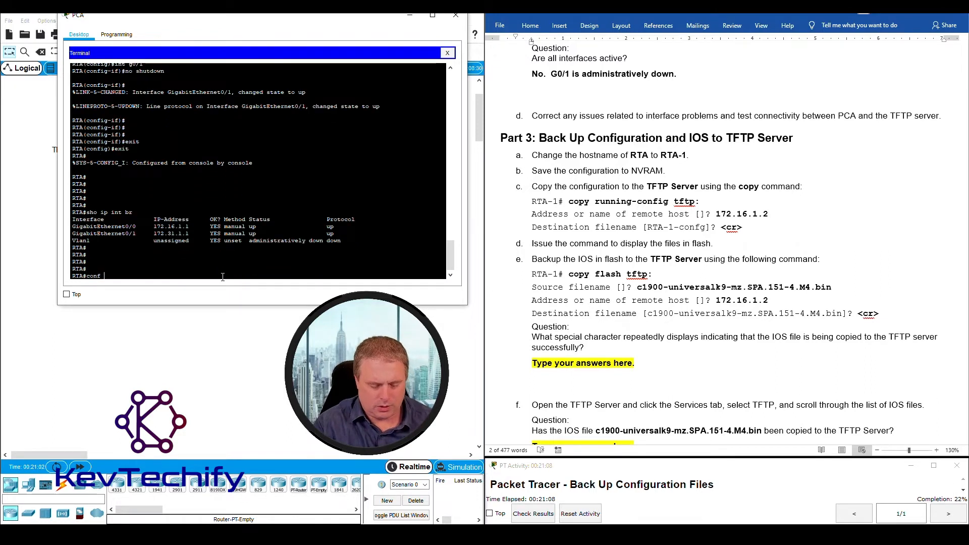
text(t)
key(Return)
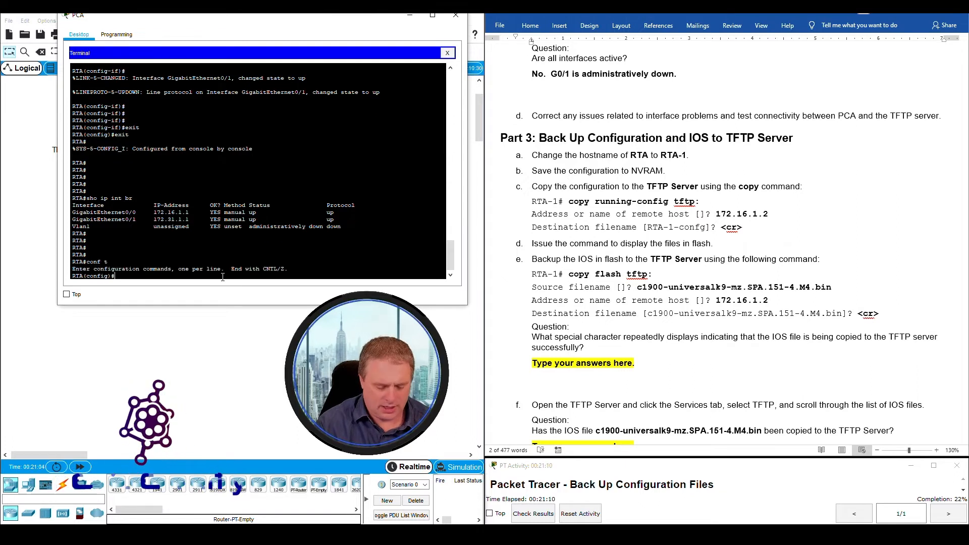
text(hostname)
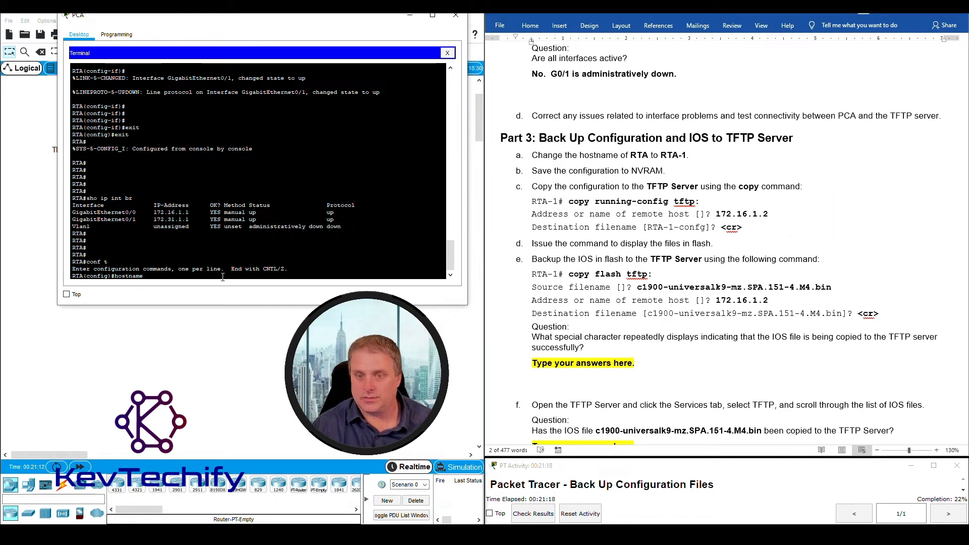
text(RT)
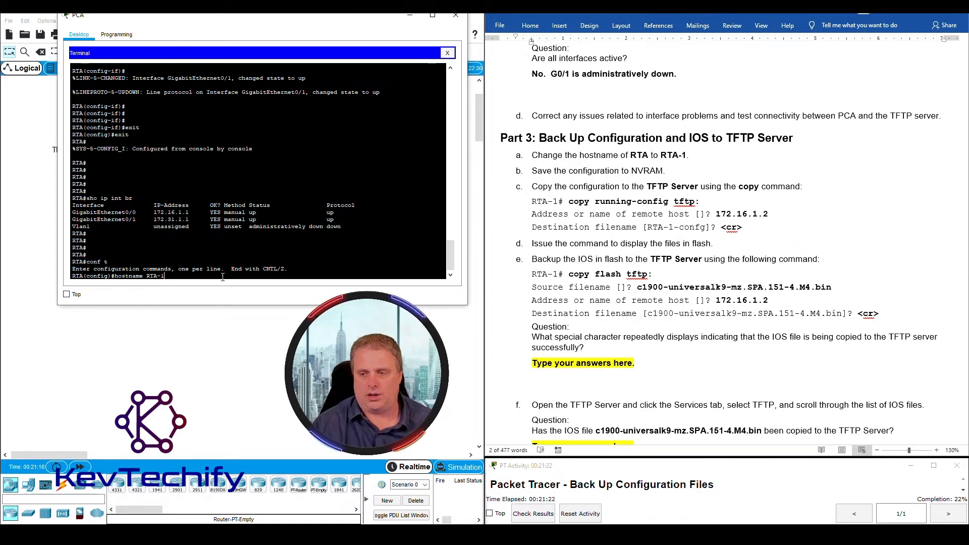
text(A-1)
key(Return)
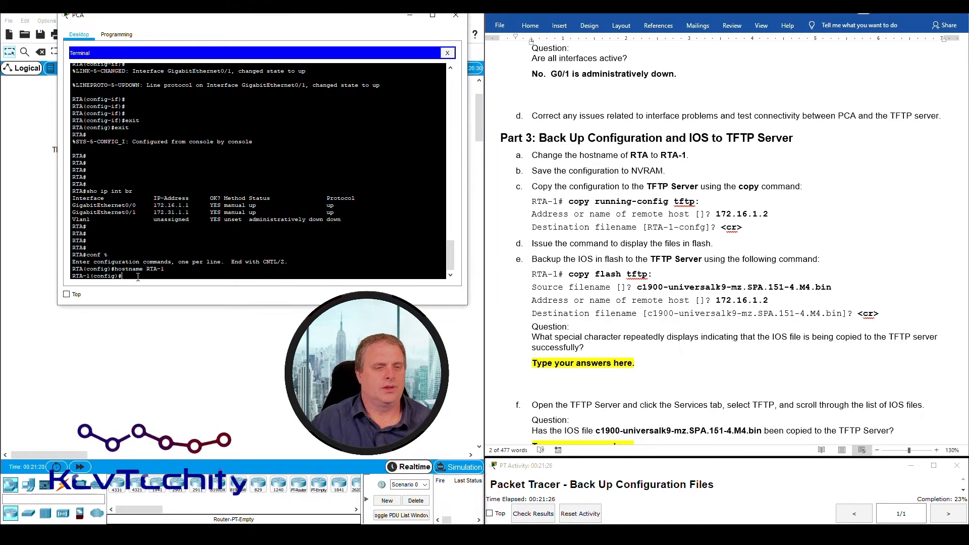
drag(73, 276, 93, 277)
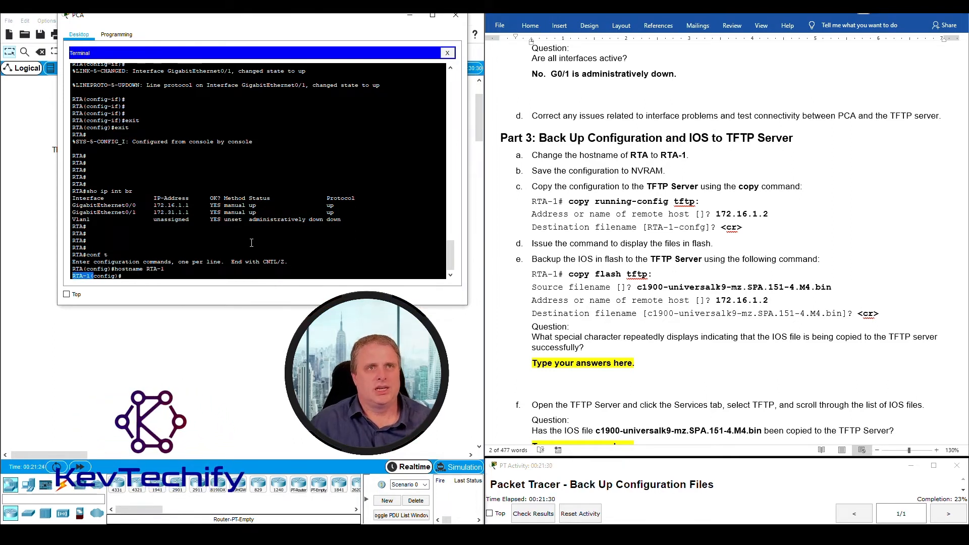
click(143, 277)
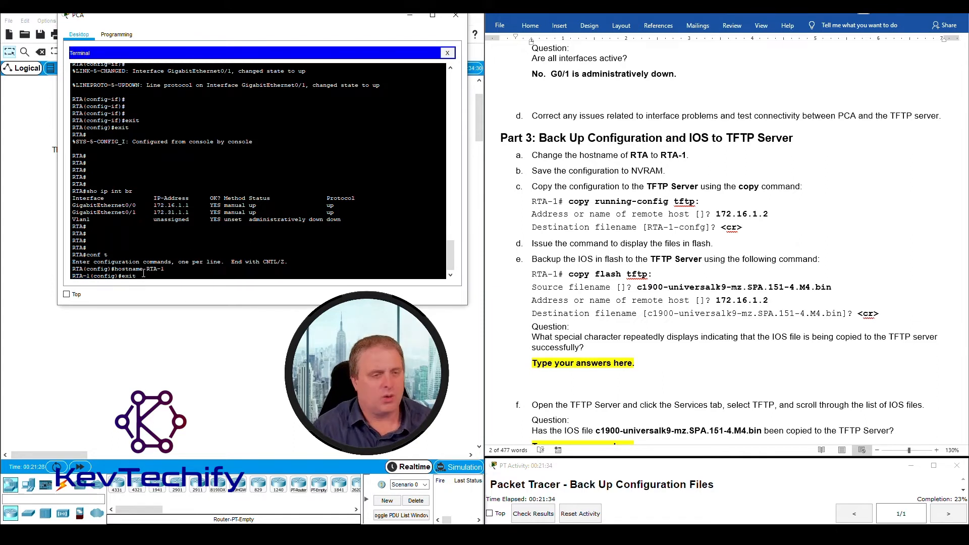
Step: Exit global configuration mode on the router and add blank prompt lines in privileged EXEC mode
text(exit)
key(Return)
key(Return)
key(Return)
key(Return)
key(Return)
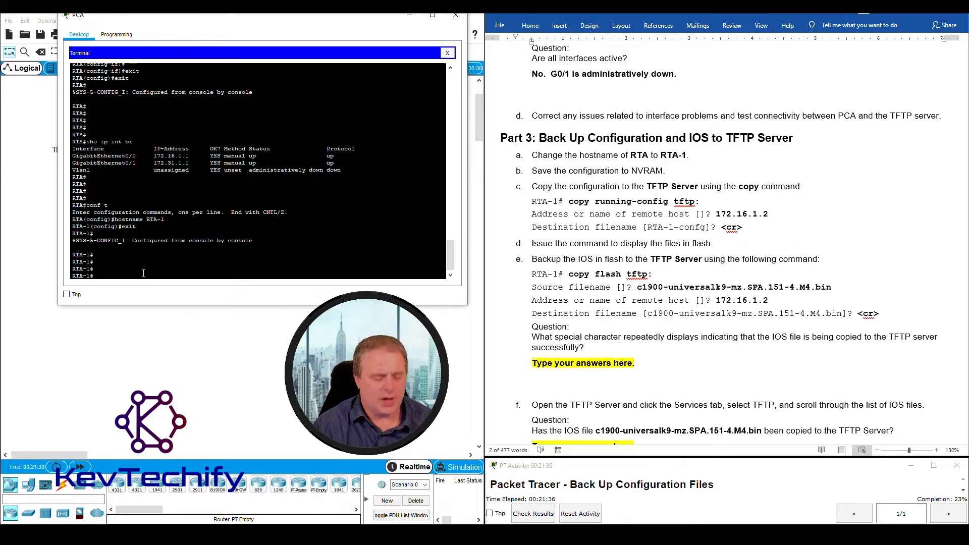
text(write mem)
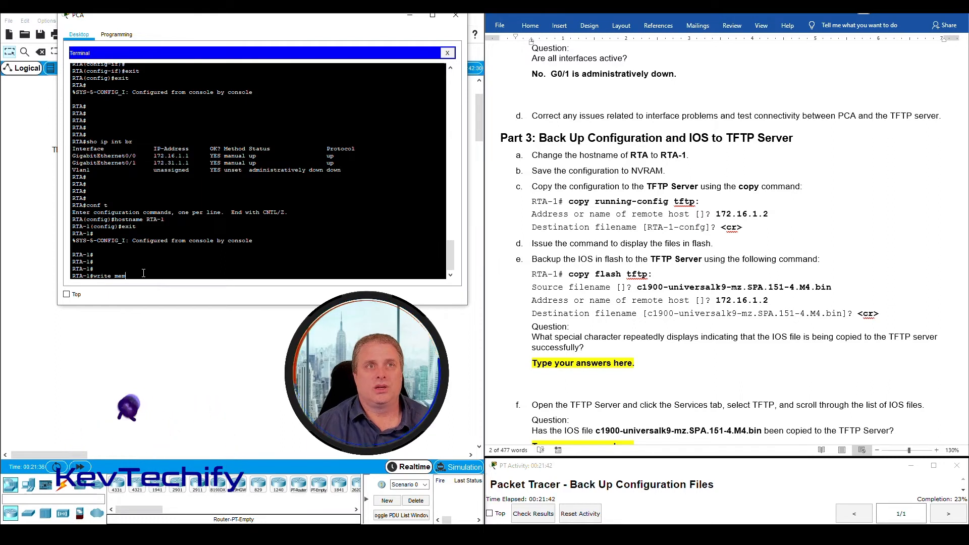
key(BackSpace)
key(BackSpace)
key(BackSpace)
key(BackSpace)
key(BackSpace)
key(BackSpace)
key(BackSpace)
key(BackSpace)
key(BackSpace)
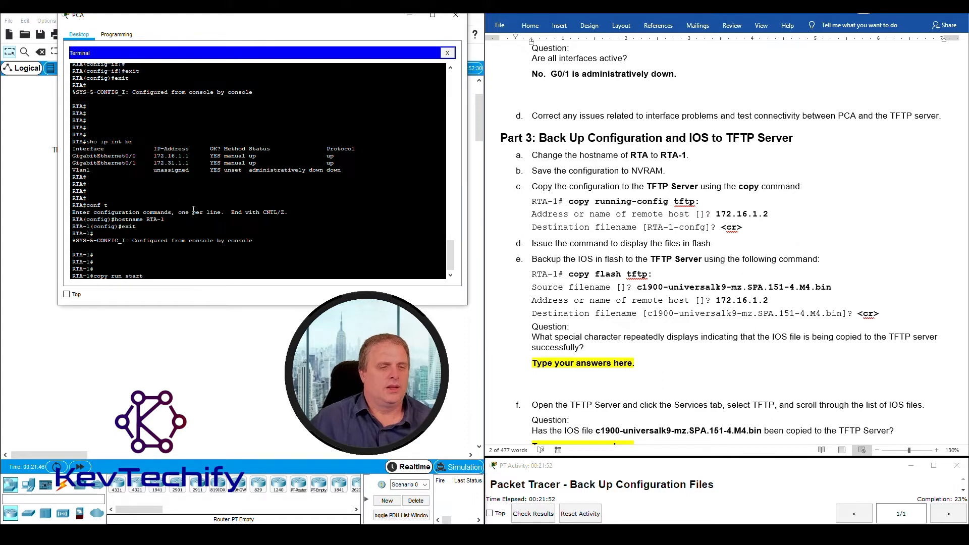
Step: Save the router's running configuration to NVRAM with "copy run start", accepting the default destination filename startup-config
key(Return)
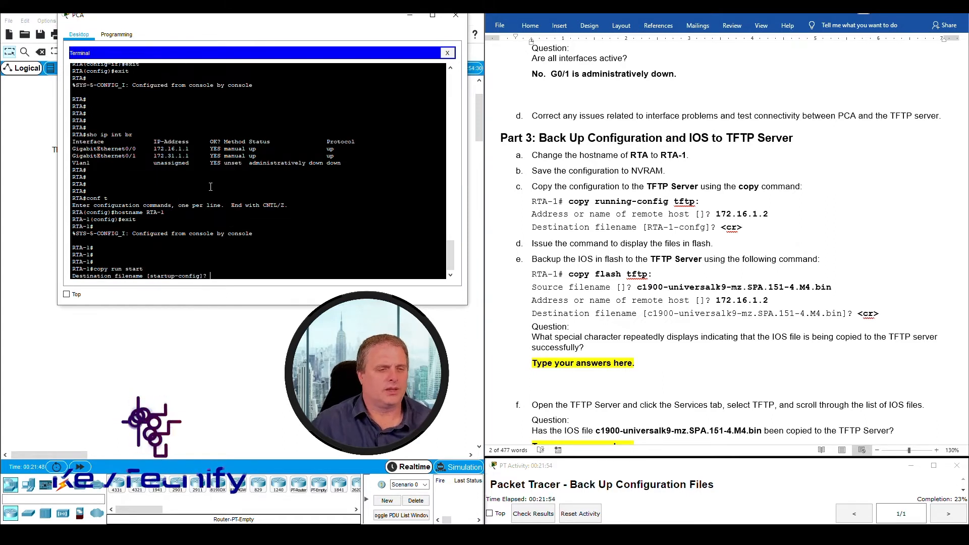
drag(150, 276, 202, 277)
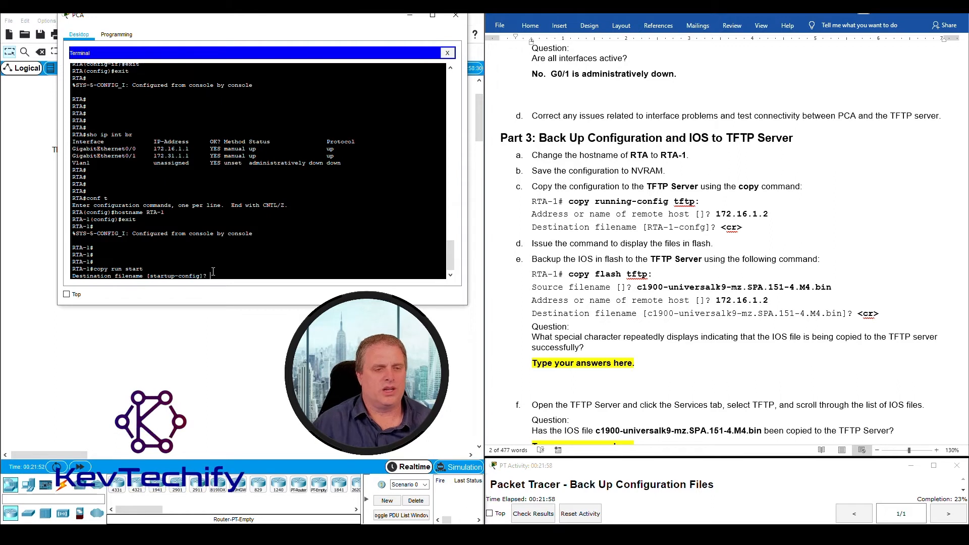
key(Return)
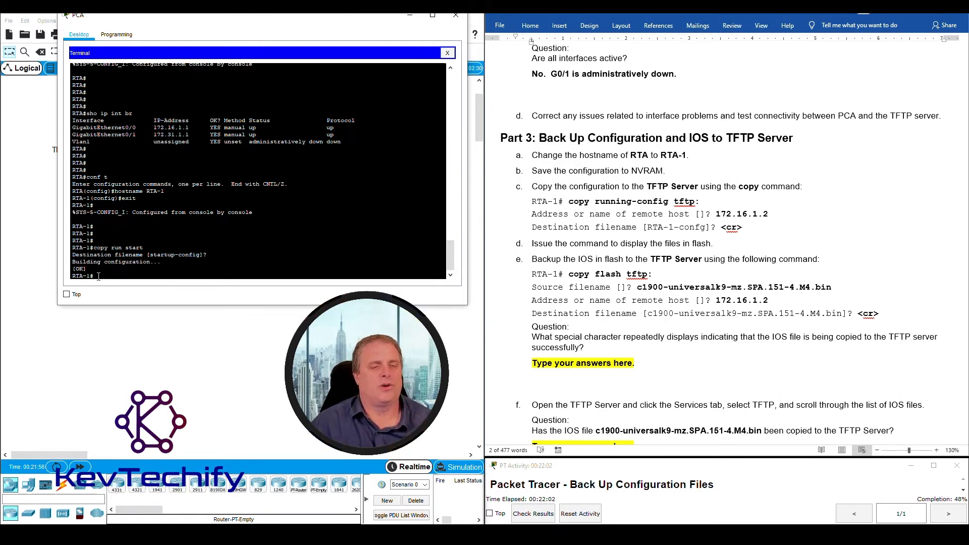
Step: Review the instructions to save the configuration to NVRAM and copy it to the TFTP Server with the copy command
click(572, 173)
drag(531, 170, 671, 171)
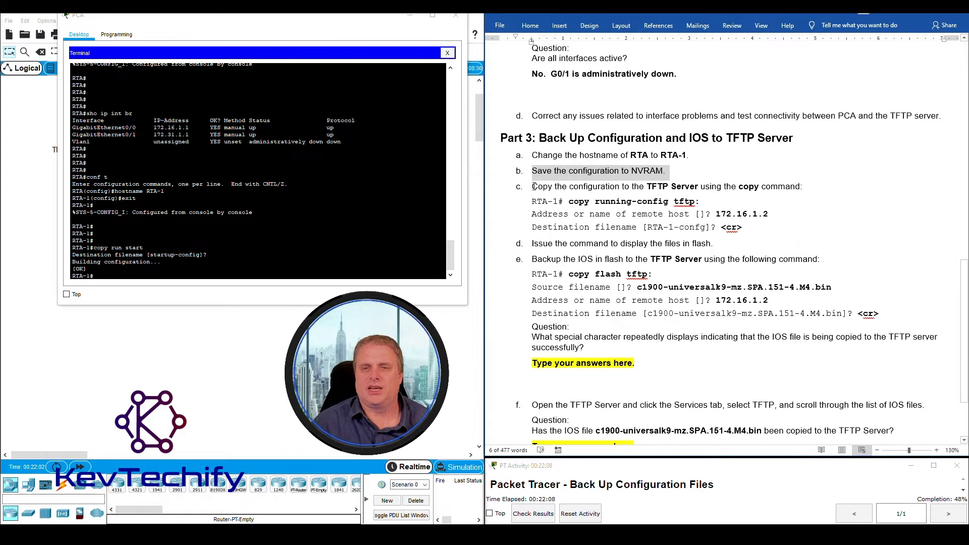
drag(532, 187, 785, 184)
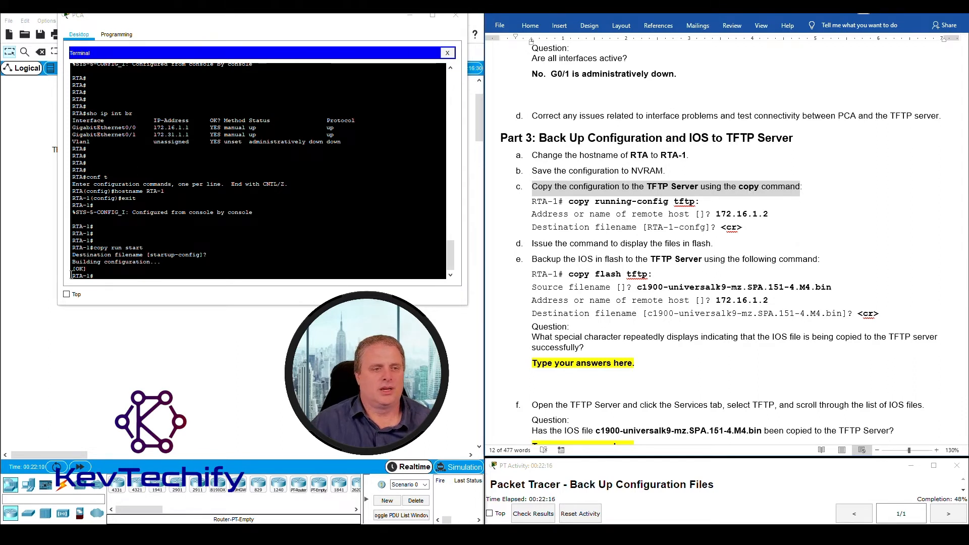
Step: Add several blank prompt lines in the router terminal below the output of the NVRAM save
click(105, 275)
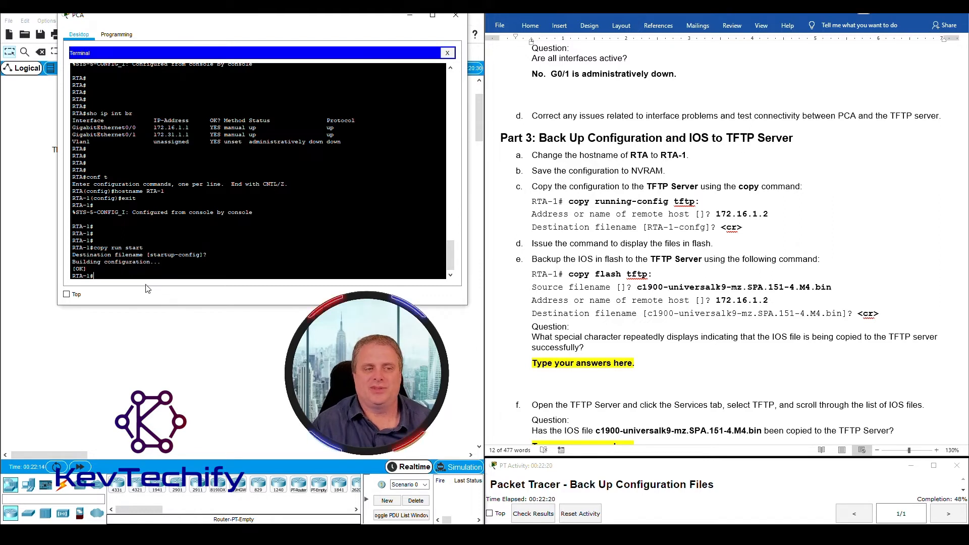
key(Return)
key(Return)
key(Return)
key(Return)
key(Return)
key(Return)
key(Return)
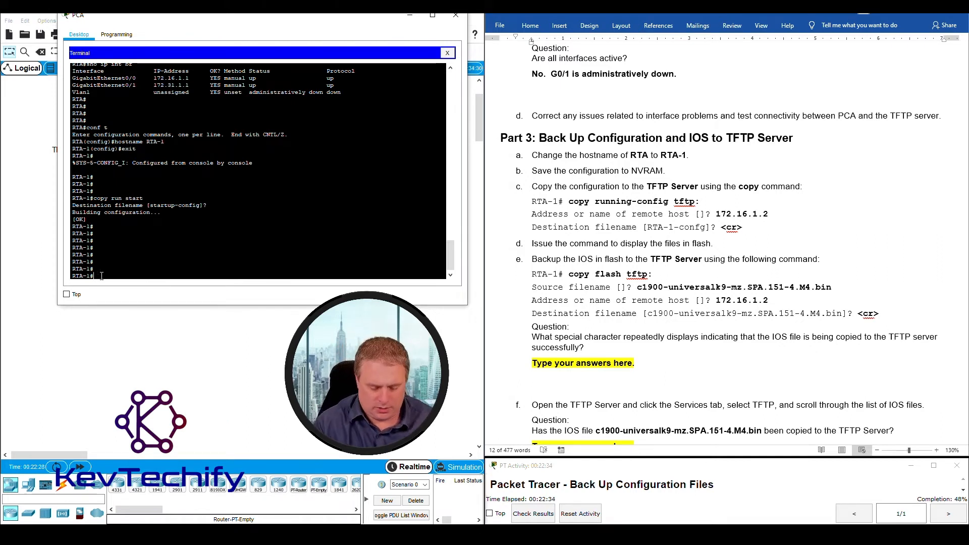
Step: Back up the router with "copy running-config tftp:" to remote host 172.16.1.2, accepting the default destination filename RTA-1-confg
text(copy)
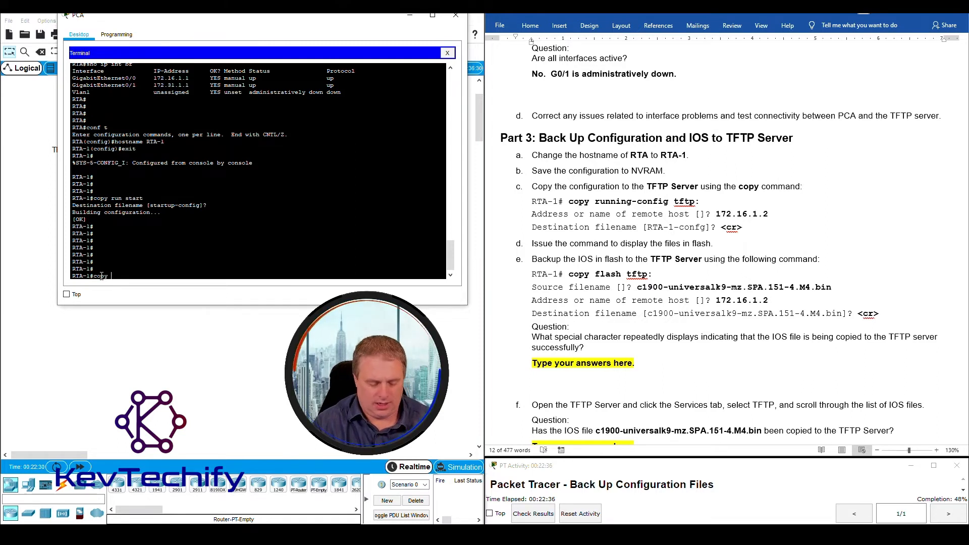
text( running-config )
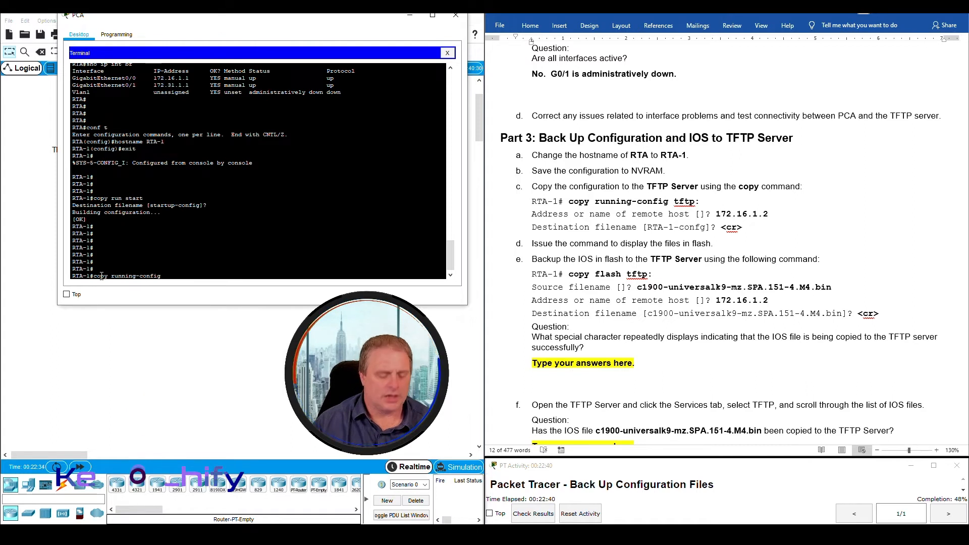
text(tftp)
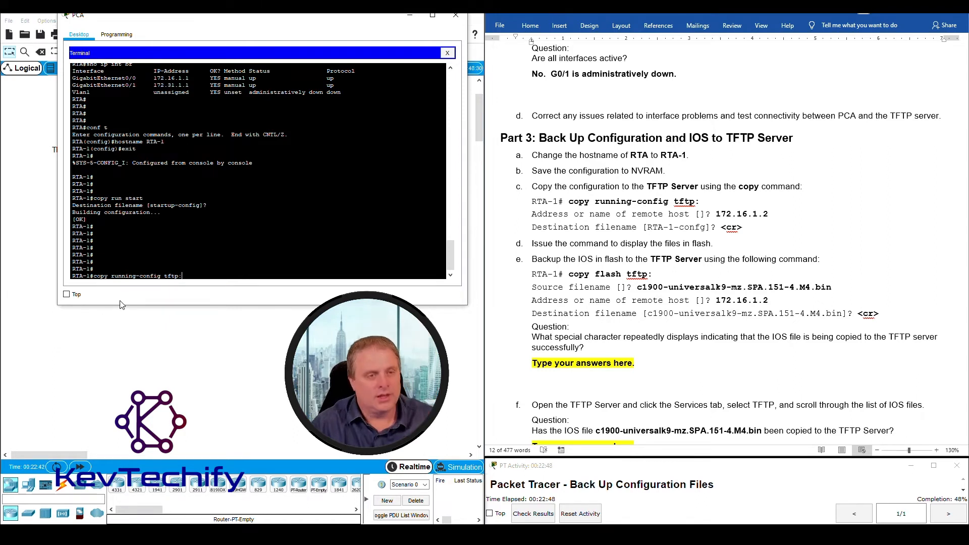
text(:)
key(Return)
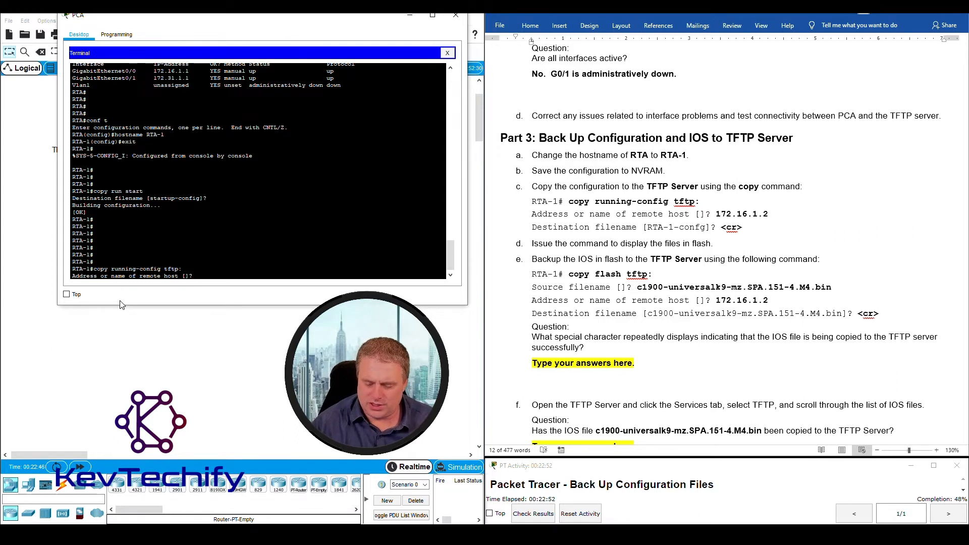
text(172.16.1.2)
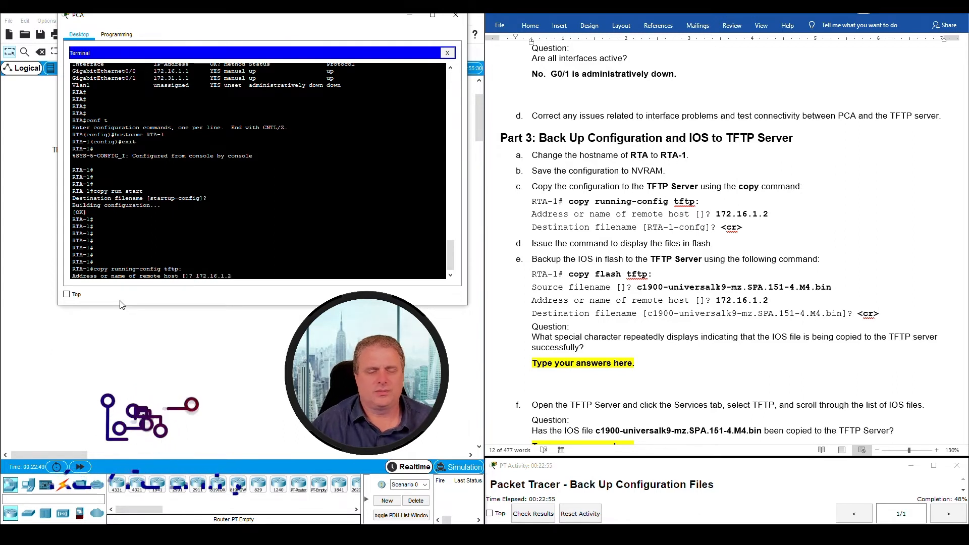
key(Return)
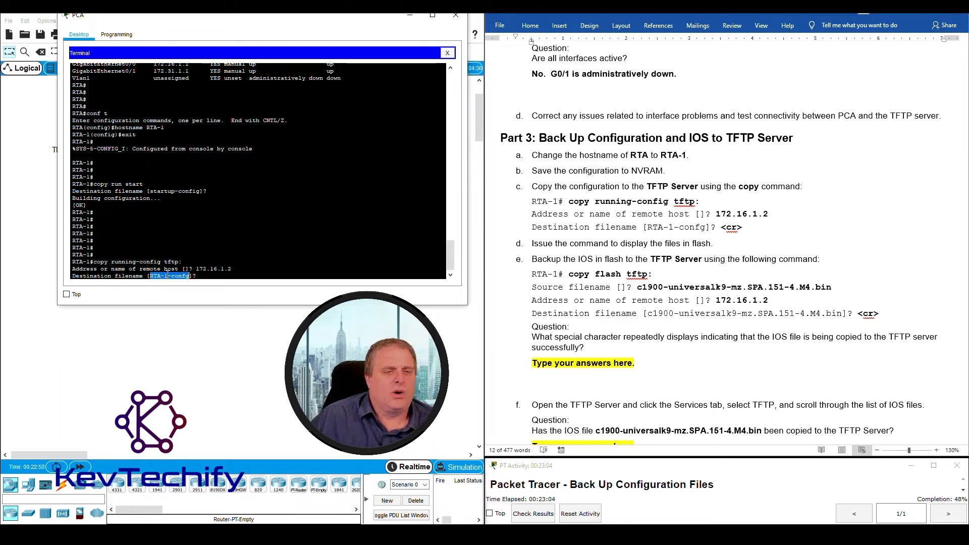
drag(72, 254, 90, 254)
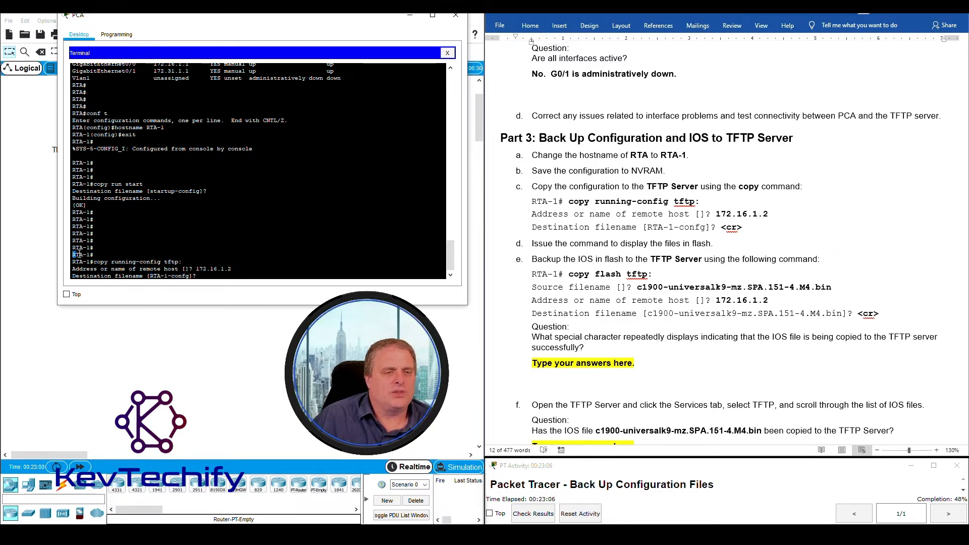
mouse_move(167, 276)
mouse_down()
mouse_move(189, 277)
mouse_move(173, 277)
mouse_up()
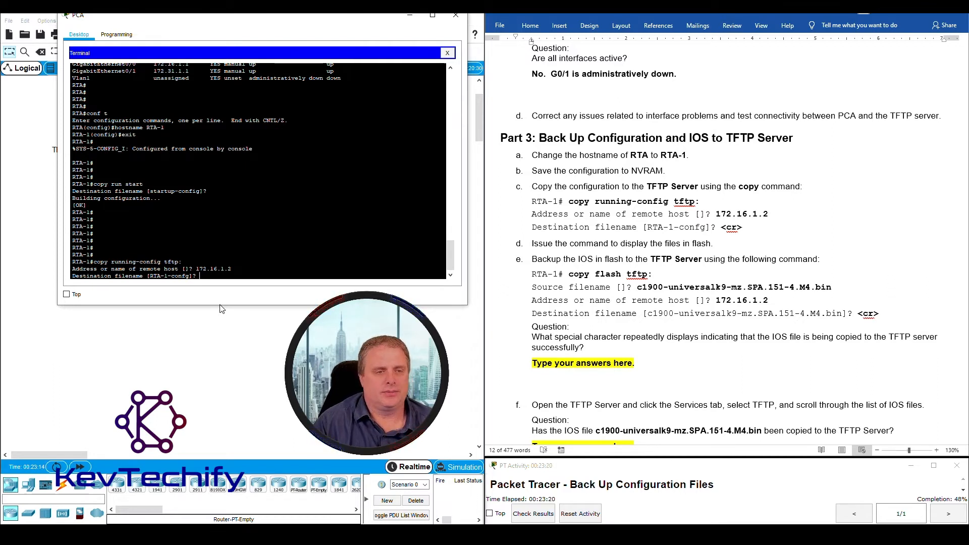
key(Return)
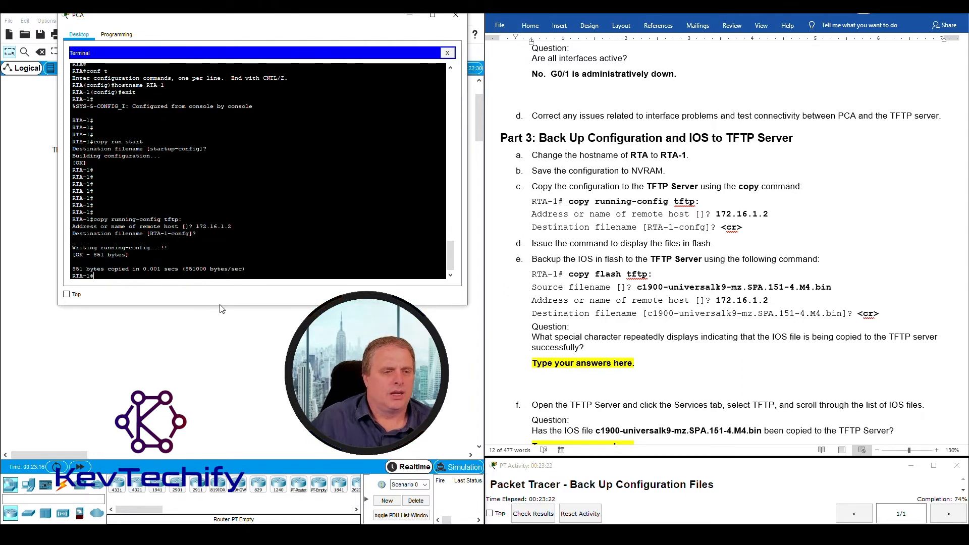
Step: Review the output of the configuration copy and the instruction to display the files in flash
drag(73, 248, 246, 270)
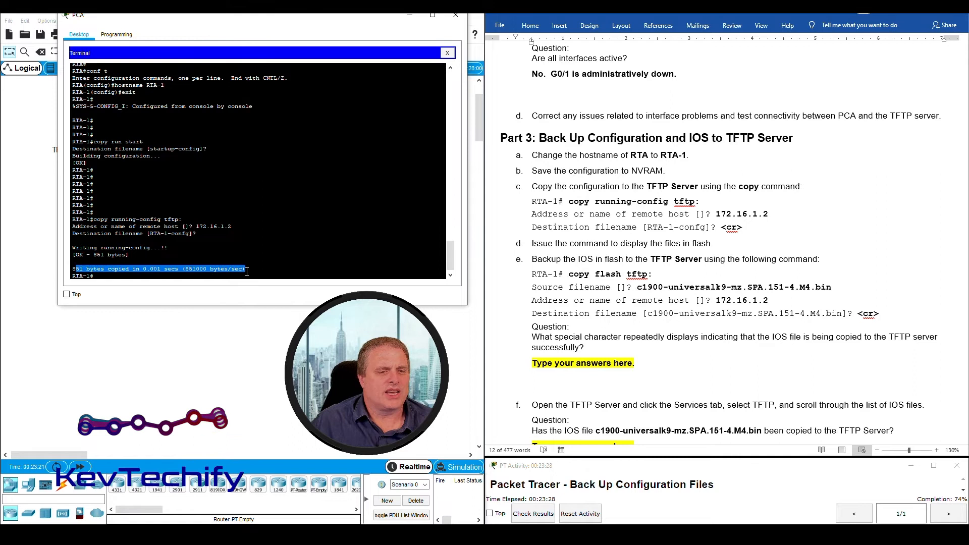
click(147, 276)
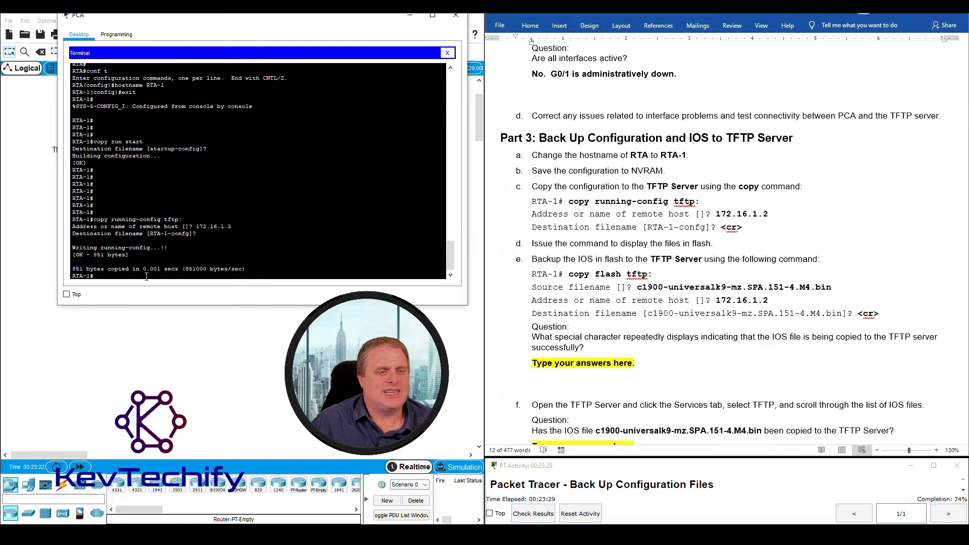
click(643, 239)
click(545, 245)
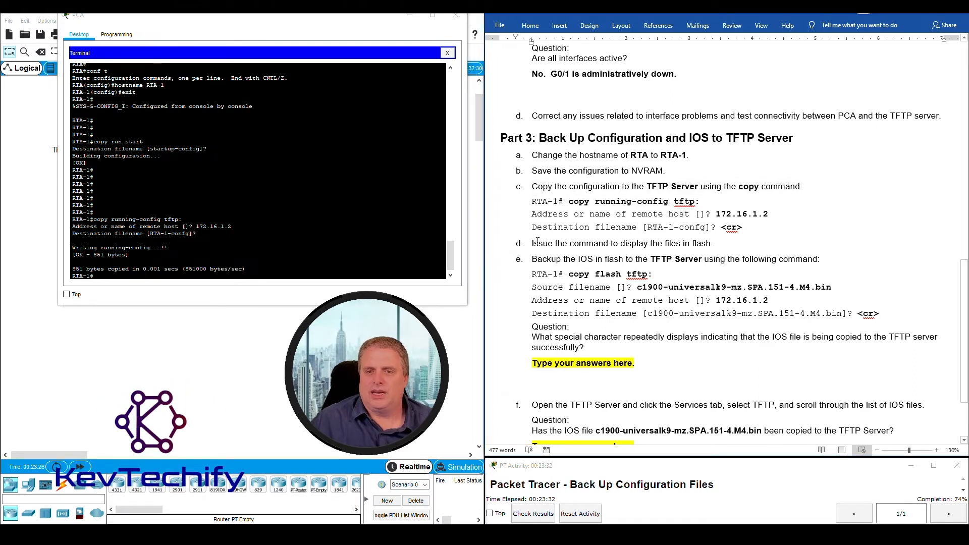
drag(531, 243, 720, 241)
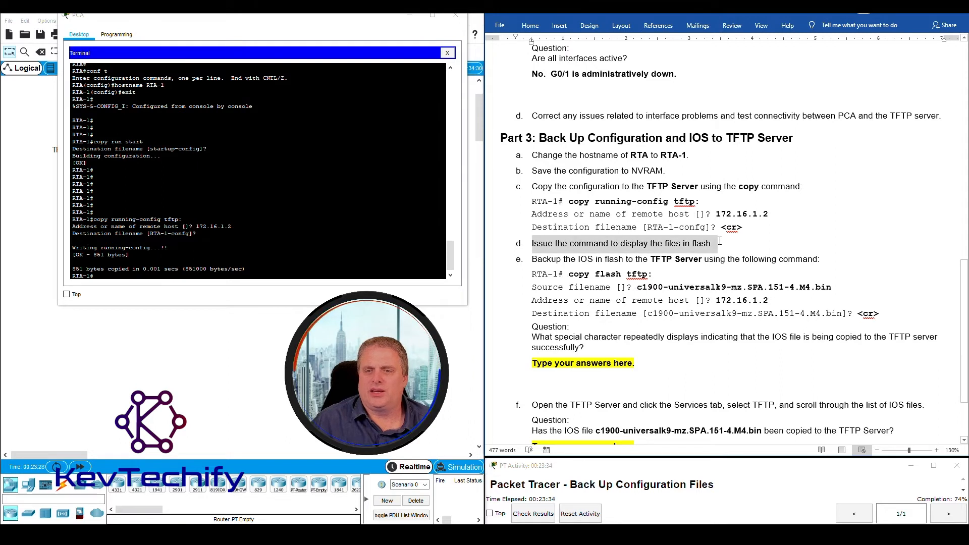
Step: Add blank prompt lines in the router terminal and list the files in flash with "dir"
click(161, 274)
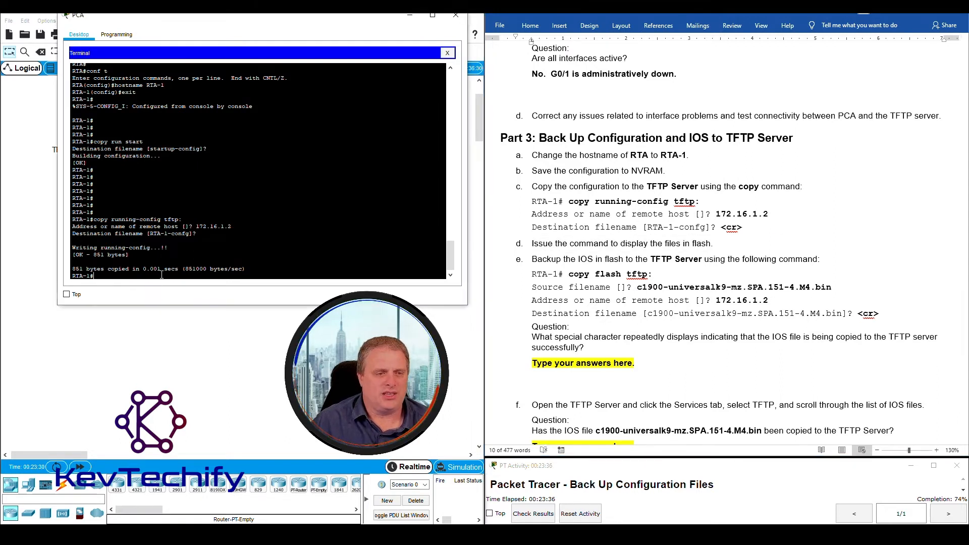
key(Return)
key(Return)
key(Return)
key(Return)
text(dir)
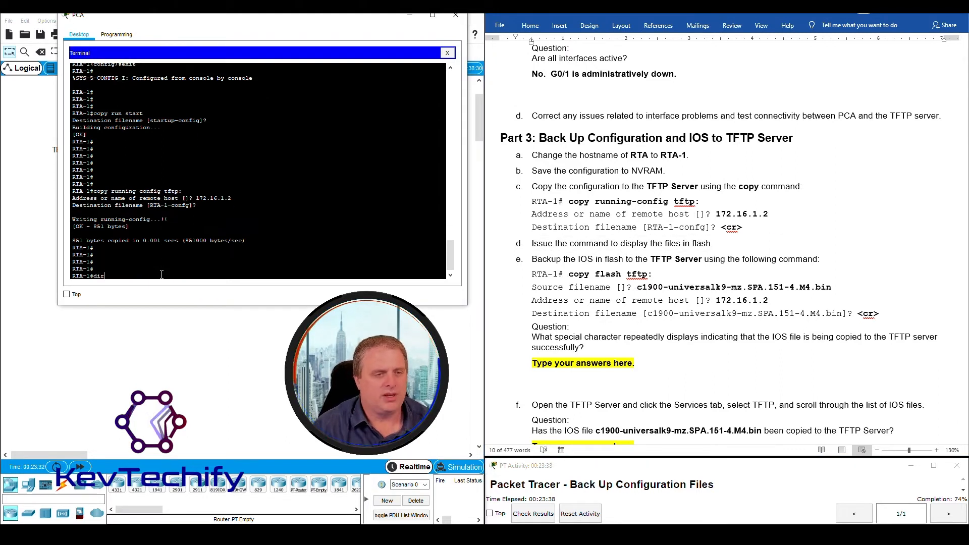
key(Return)
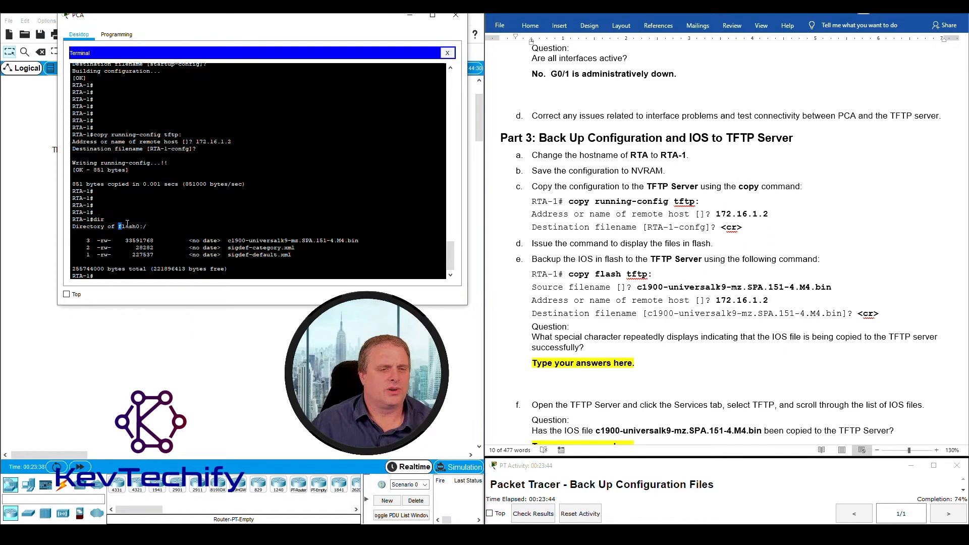
Step: Examine the IOS image filename in the flash listing and the instruction to back up the IOS to the TFTP Server
drag(229, 241, 311, 237)
click(293, 242)
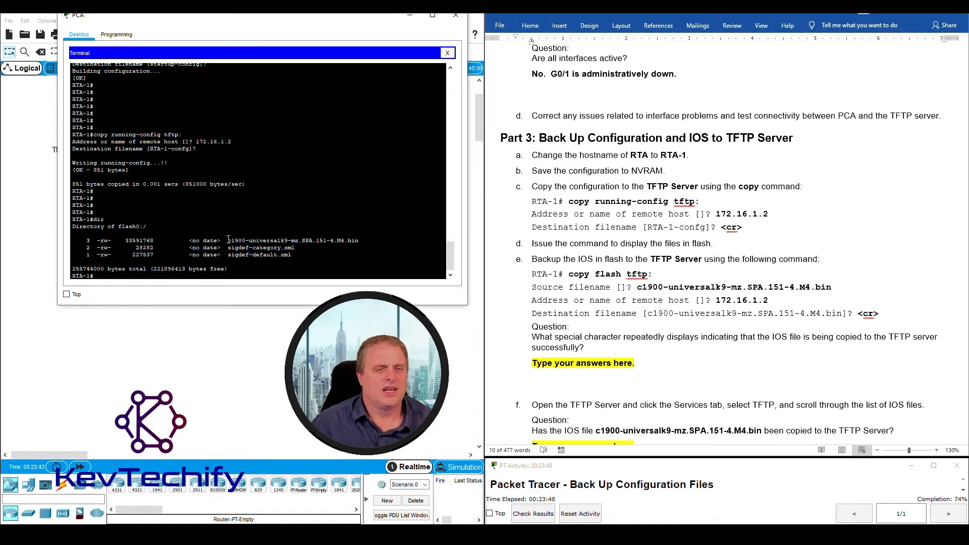
drag(250, 239, 352, 241)
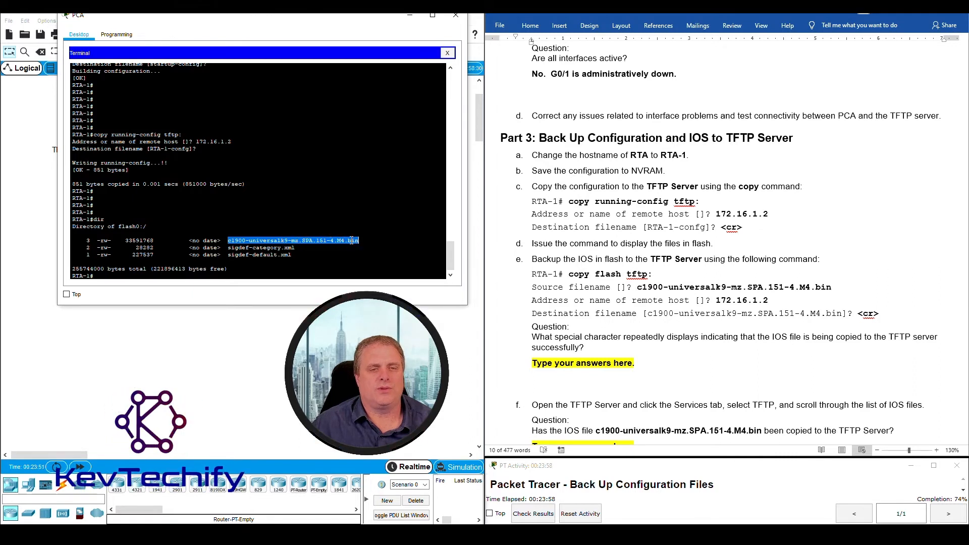
click(719, 259)
click(621, 260)
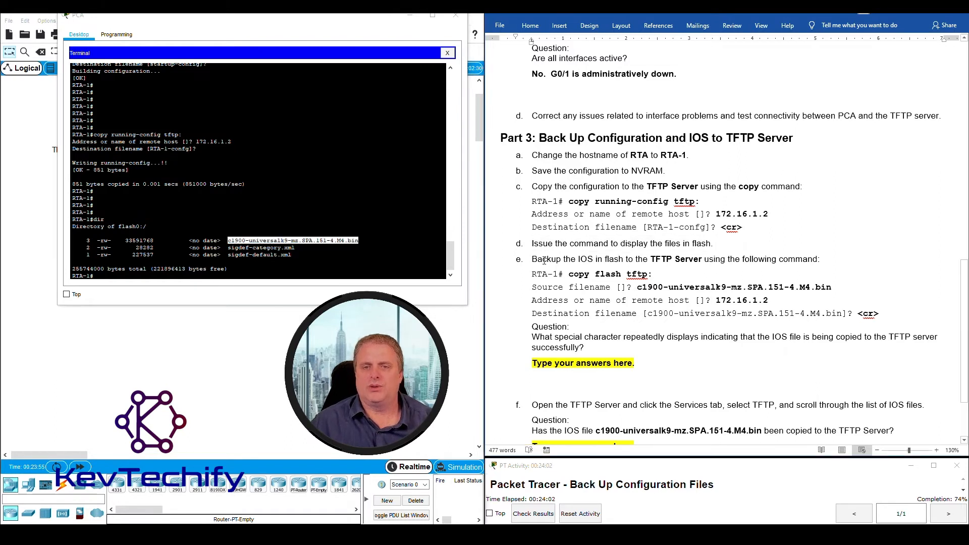
drag(532, 259, 607, 260)
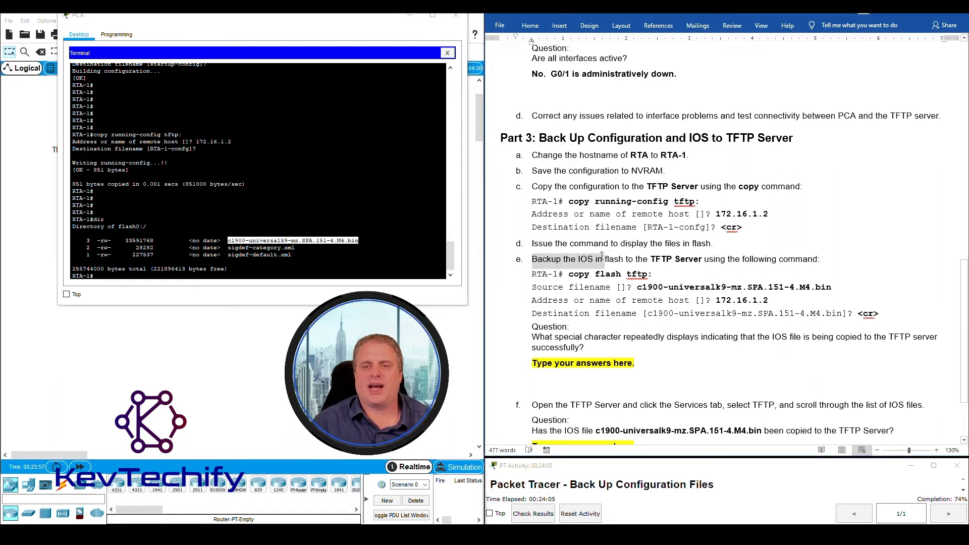
click(234, 236)
drag(229, 240, 352, 246)
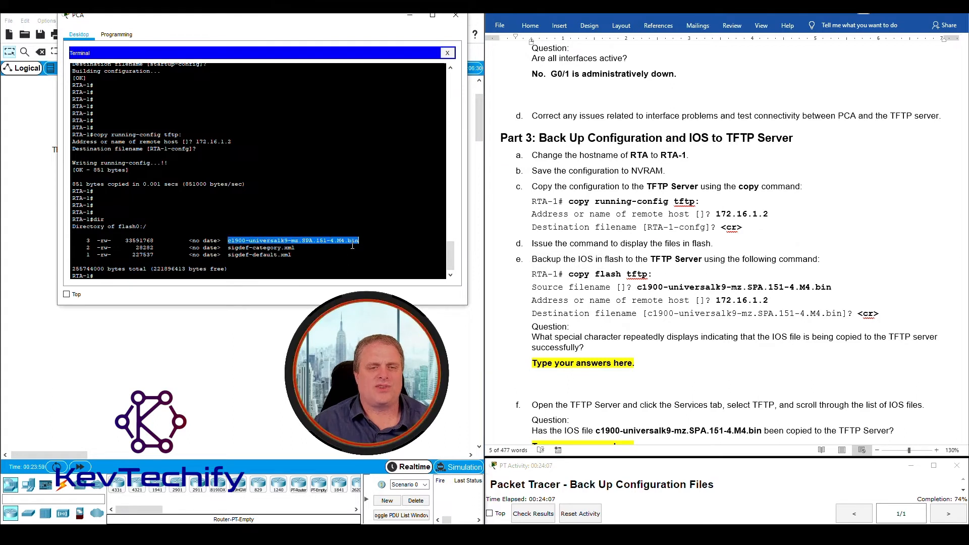
click(666, 271)
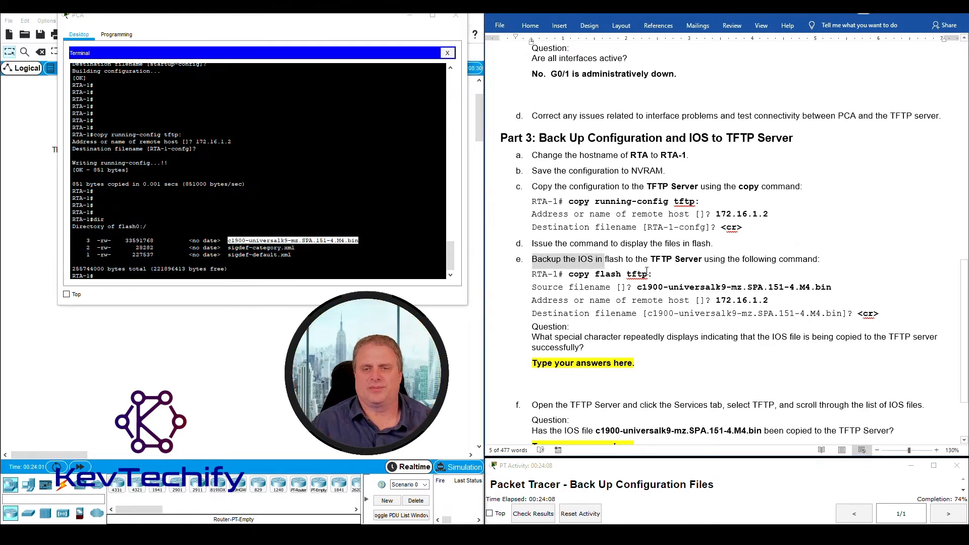
Step: Start the IOS backup from flash on RTA-1 with the command "copy flash tftp:"
click(190, 276)
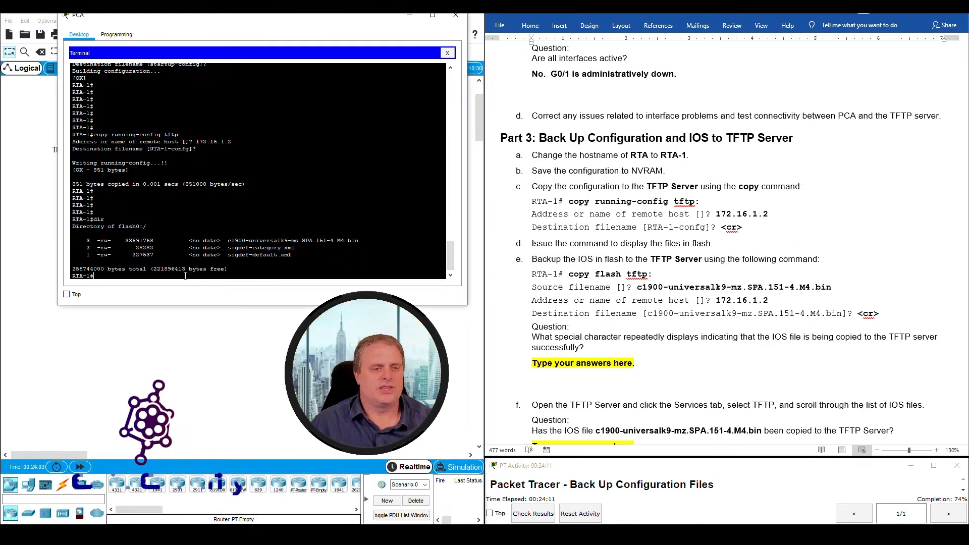
key(Return)
key(Return)
key(Return)
text(copy flash tftp:)
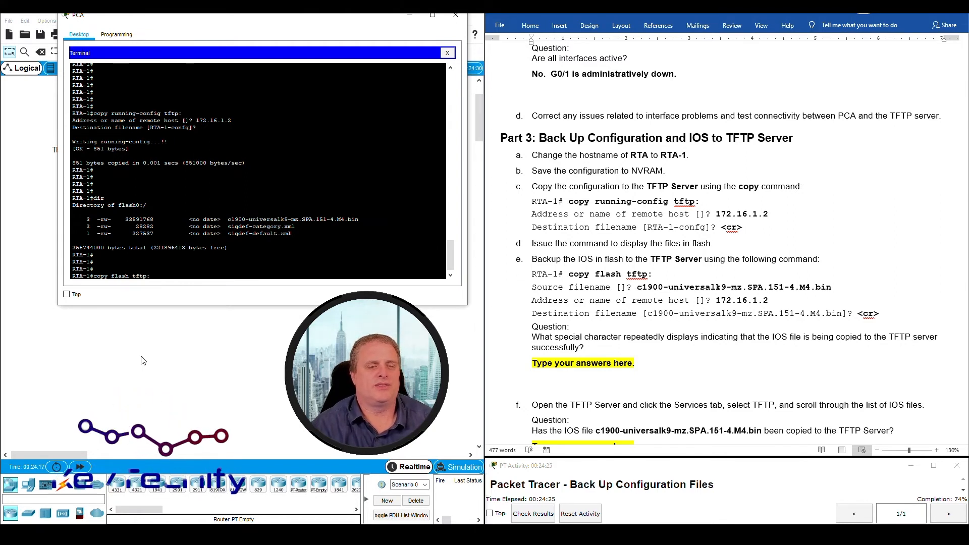
key(Return)
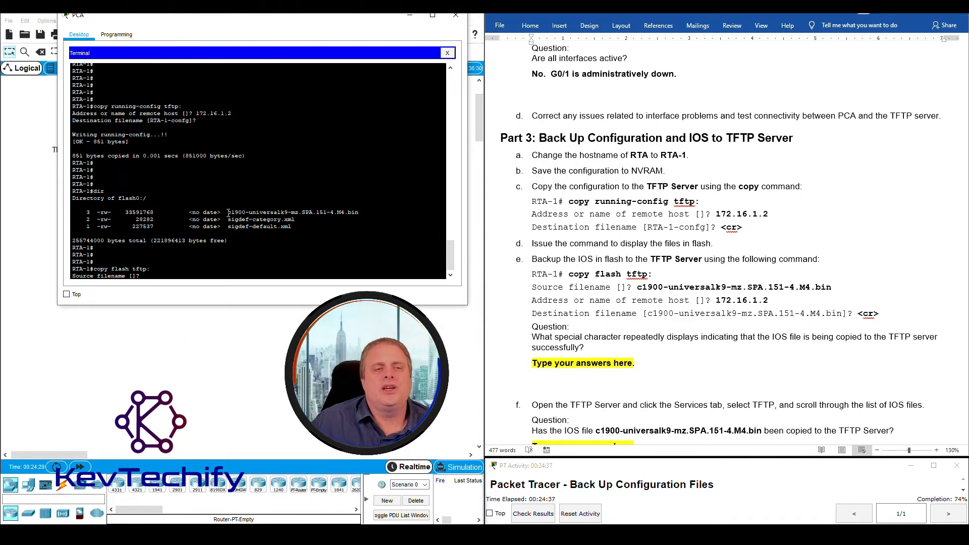
Step: Enter the source filename c1900-universalk9-mz.SPA.151-4.M4.bin for the flash copy, copying it from the flash listing
drag(228, 212, 356, 212)
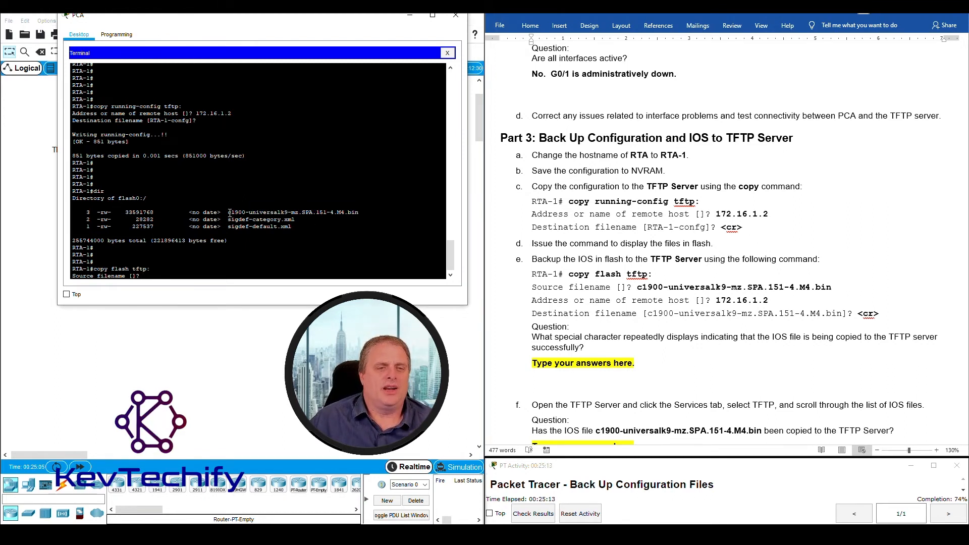
drag(239, 211, 359, 212)
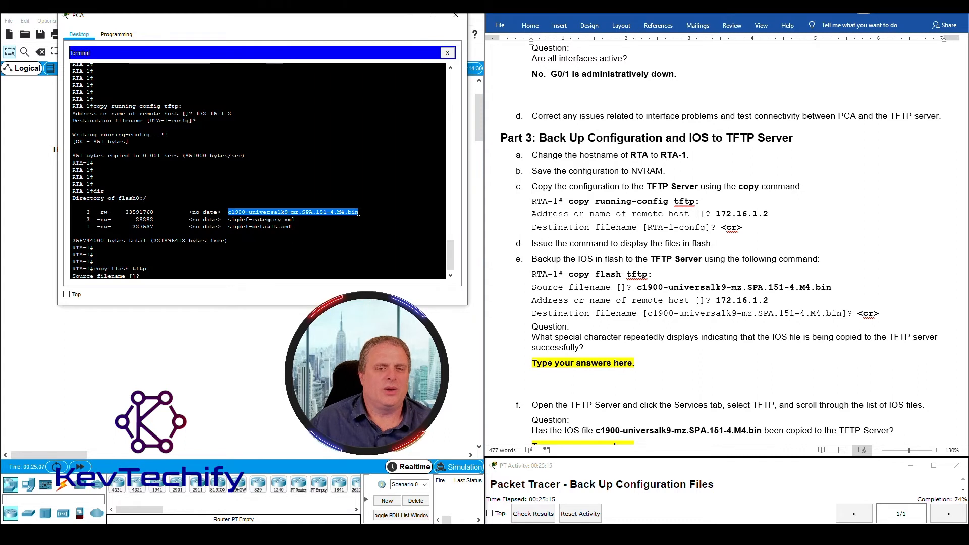
right_click(330, 212)
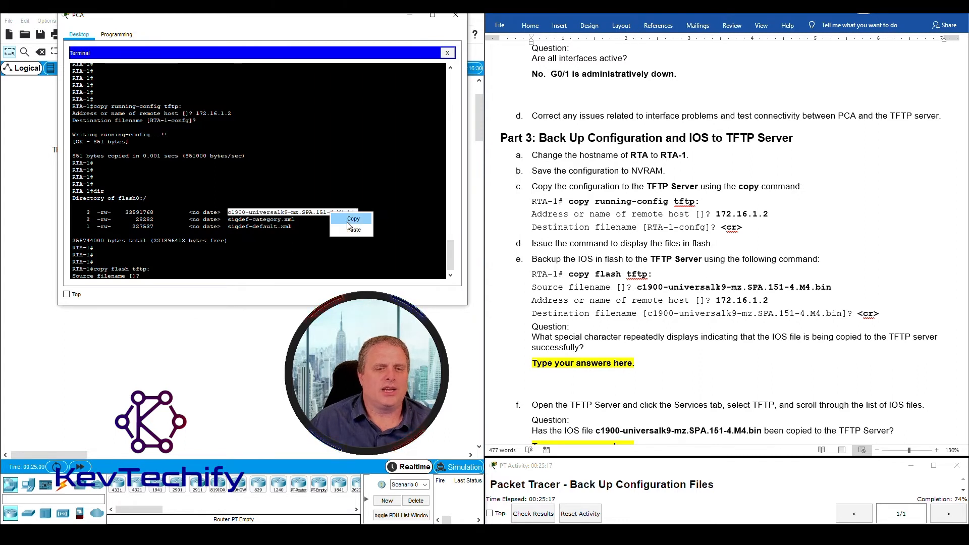
click(354, 221)
click(175, 276)
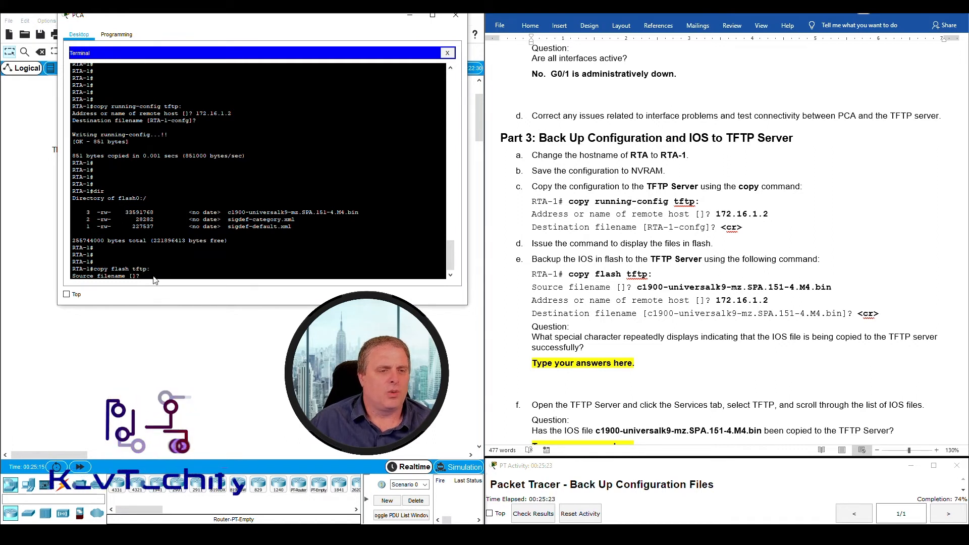
right_click(154, 275)
click(175, 297)
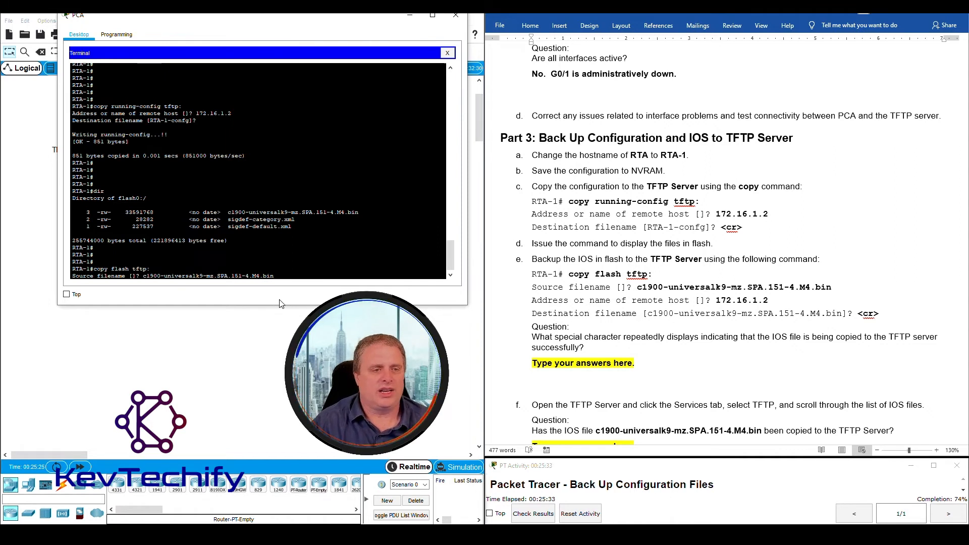
key(Return)
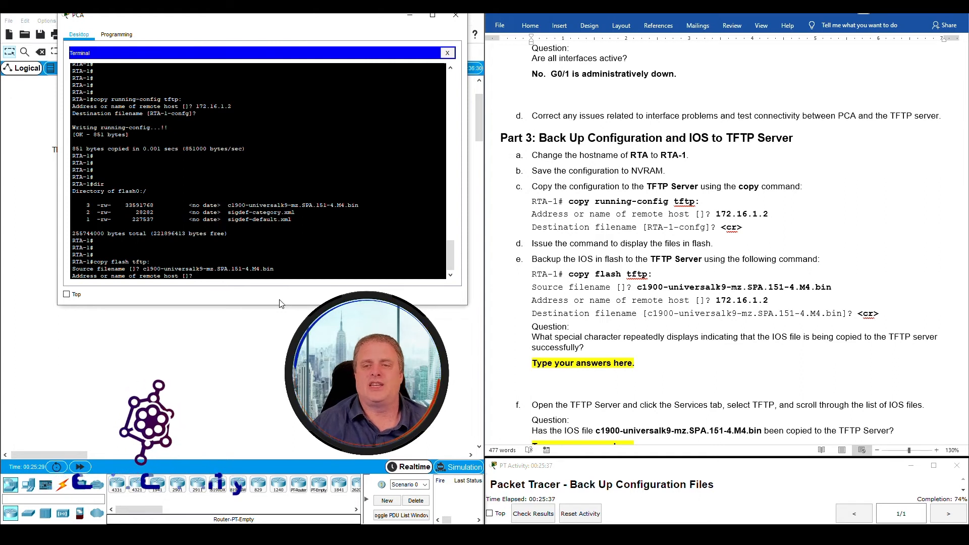
Step: Set the remote host to 172.16.1.2 and accept the default destination filename to run the IOS copy
text(17)
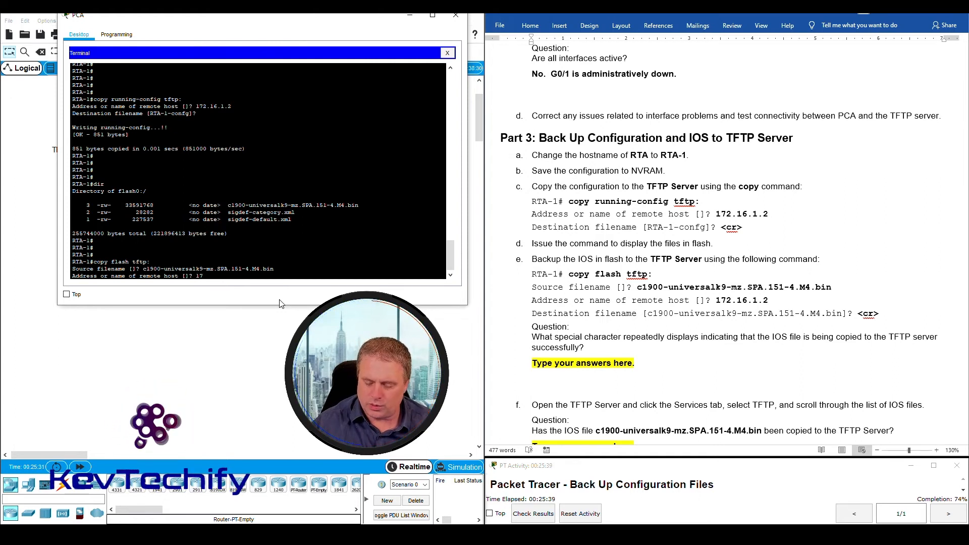
text(2.16.1.2)
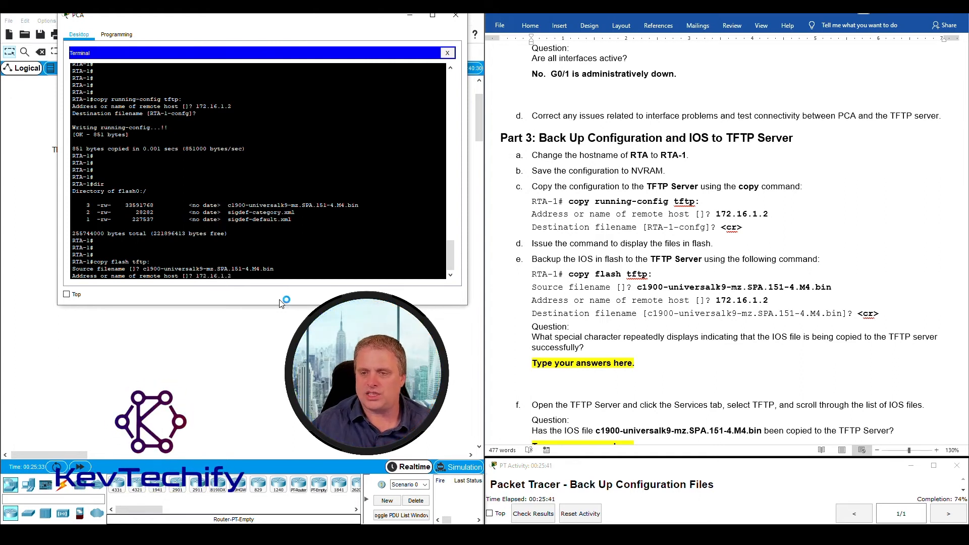
key(Return)
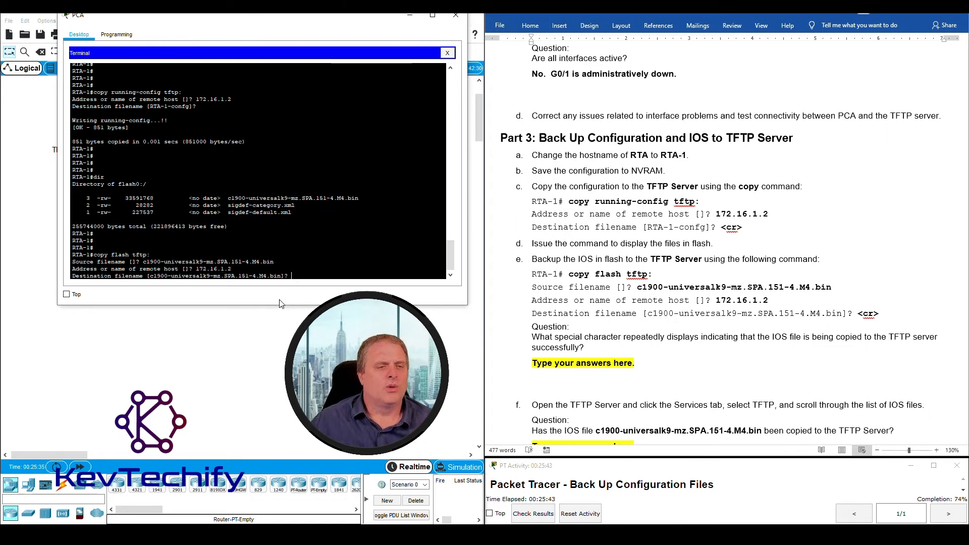
drag(194, 274, 281, 276)
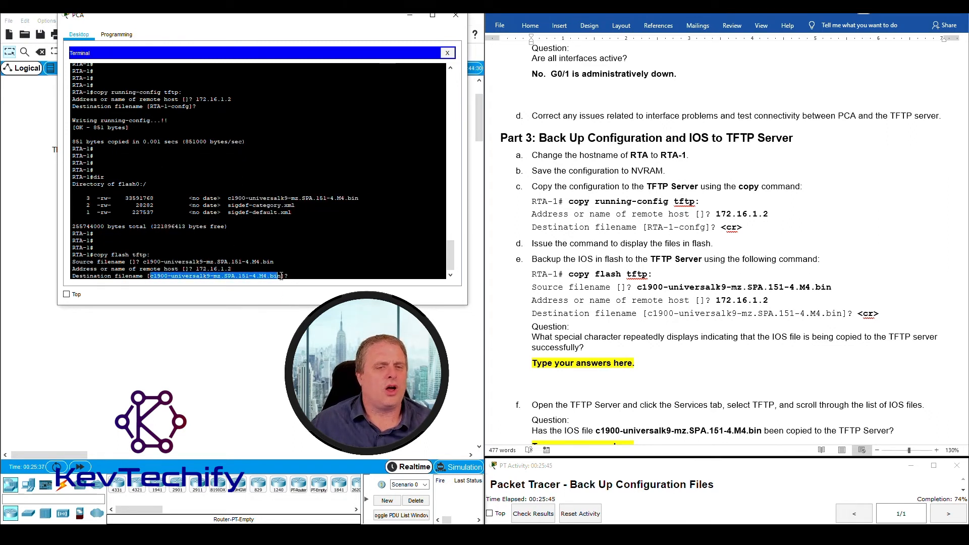
drag(144, 261, 276, 260)
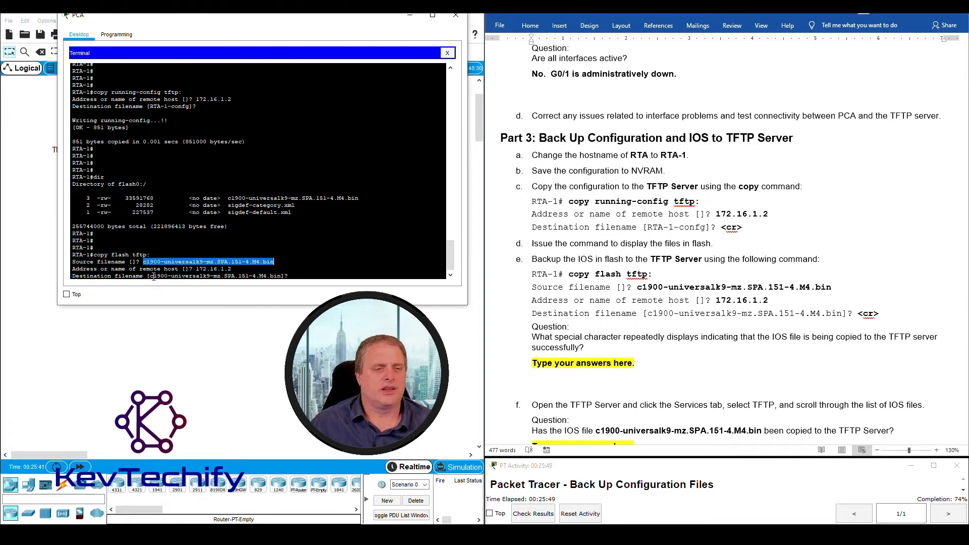
drag(151, 276, 282, 275)
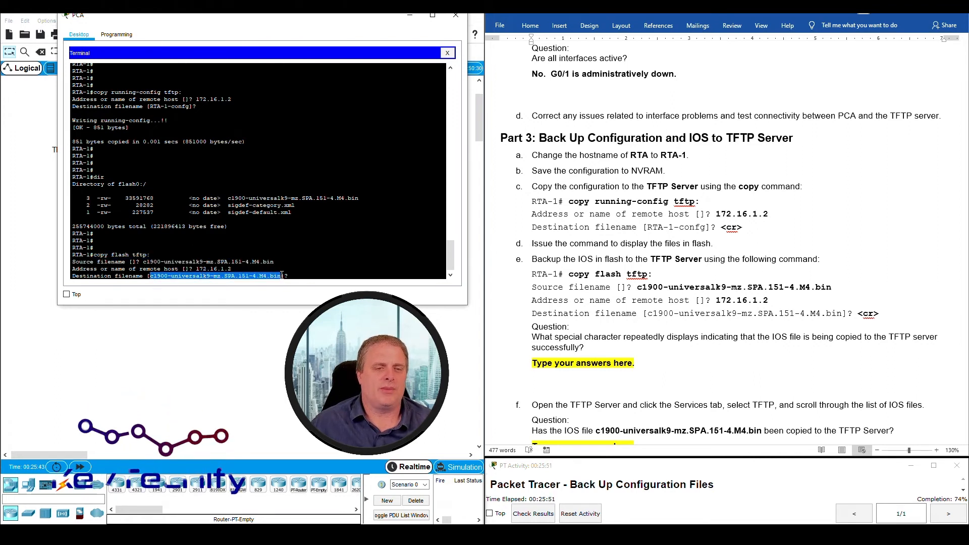
click(292, 275)
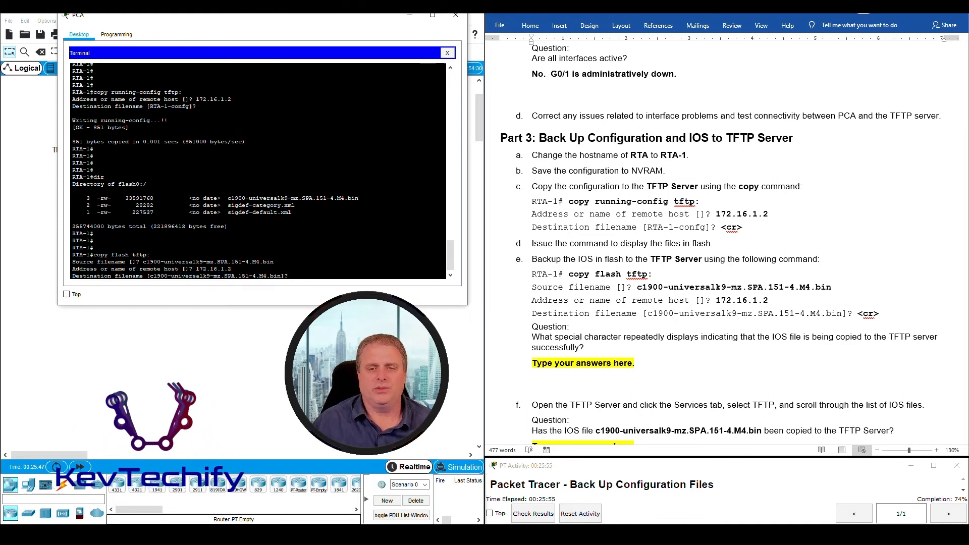
key(Return)
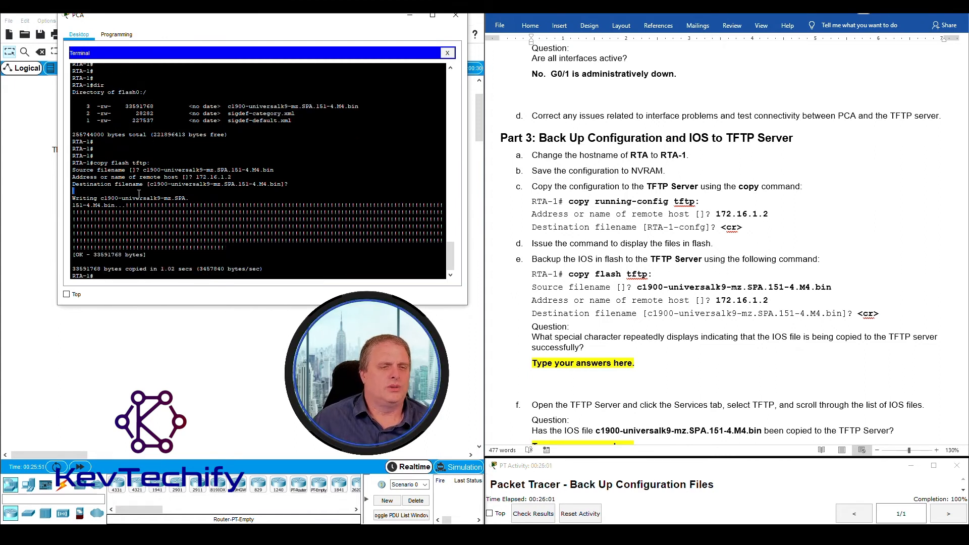
Step: Examine the repeated character in the IOS copy output and compare it with the output of the running-config copy
drag(72, 198, 227, 248)
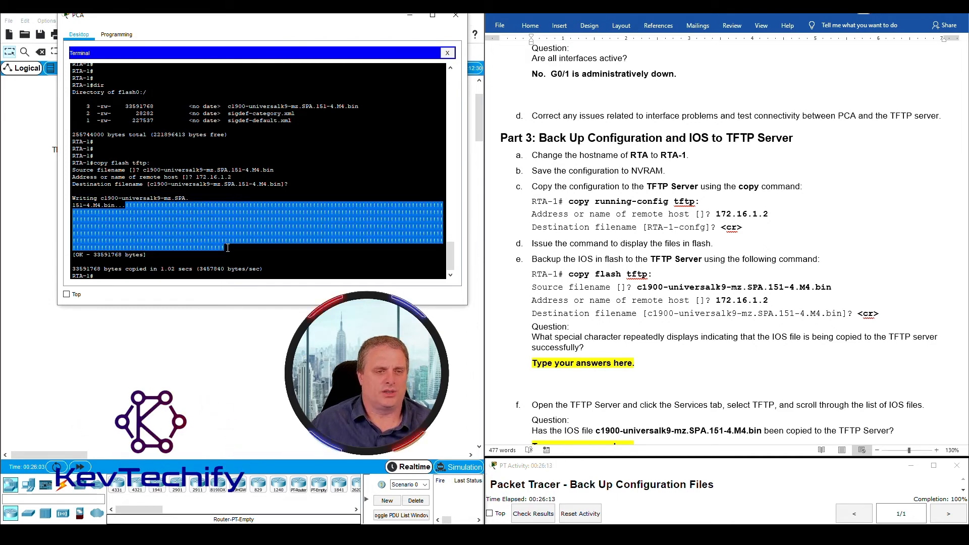
click(124, 206)
drag(125, 205, 130, 204)
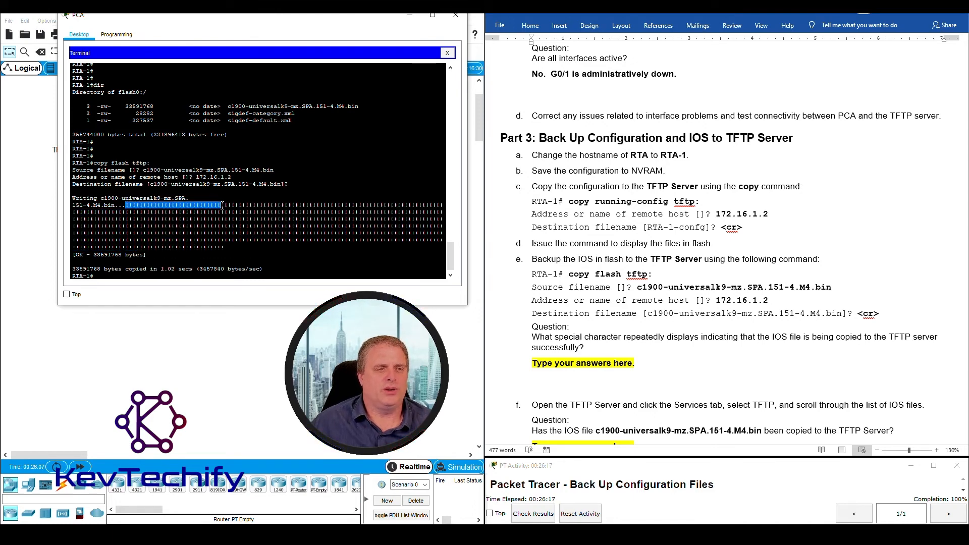
click(186, 221)
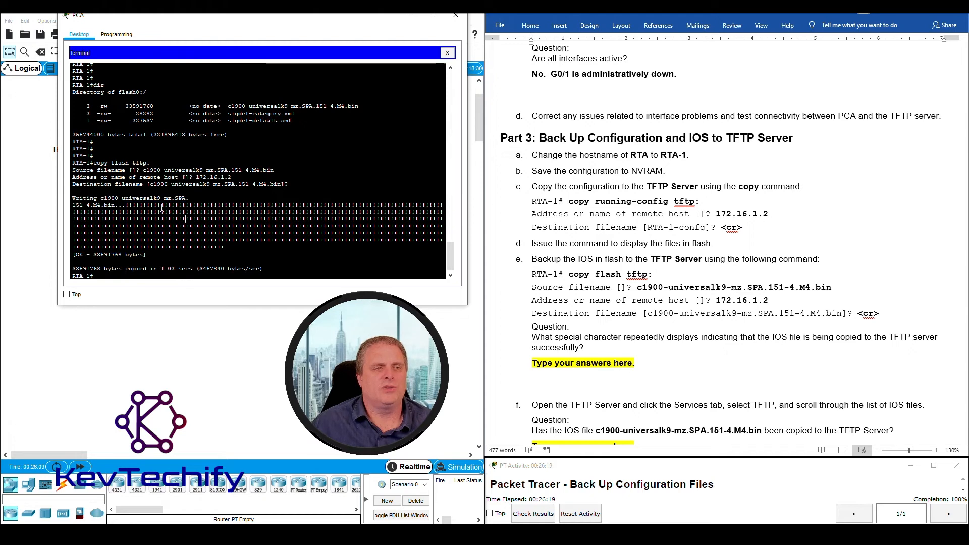
scroll(161, 208, up, 3)
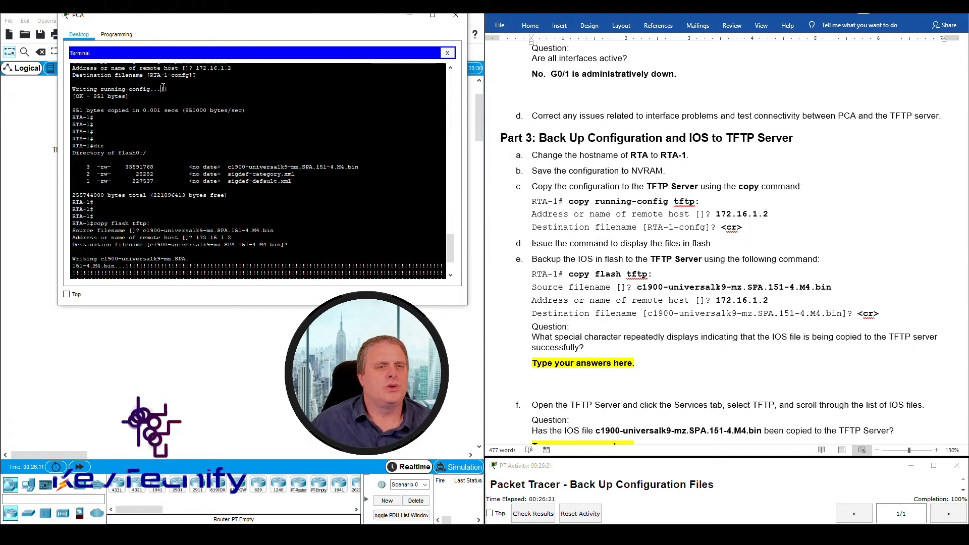
drag(160, 88, 170, 88)
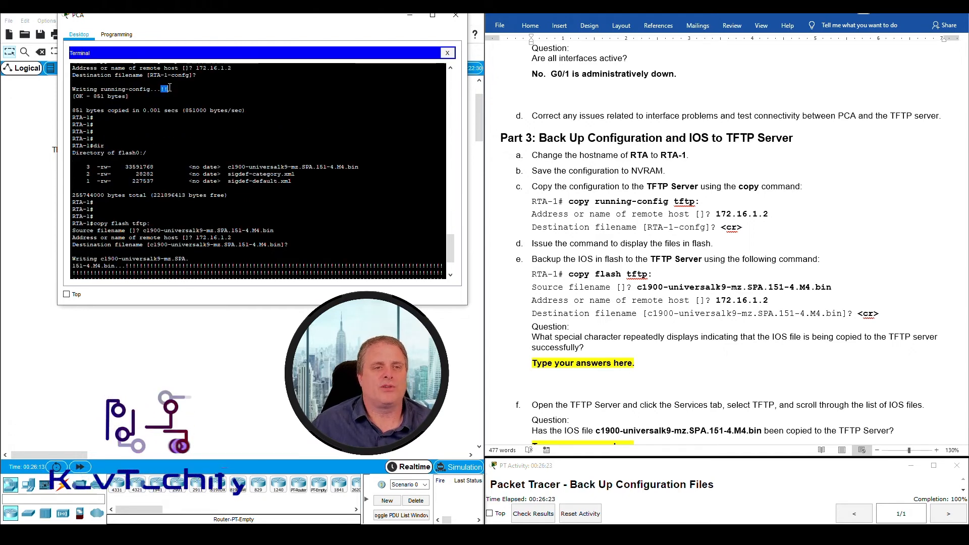
scroll(122, 201, down, 3)
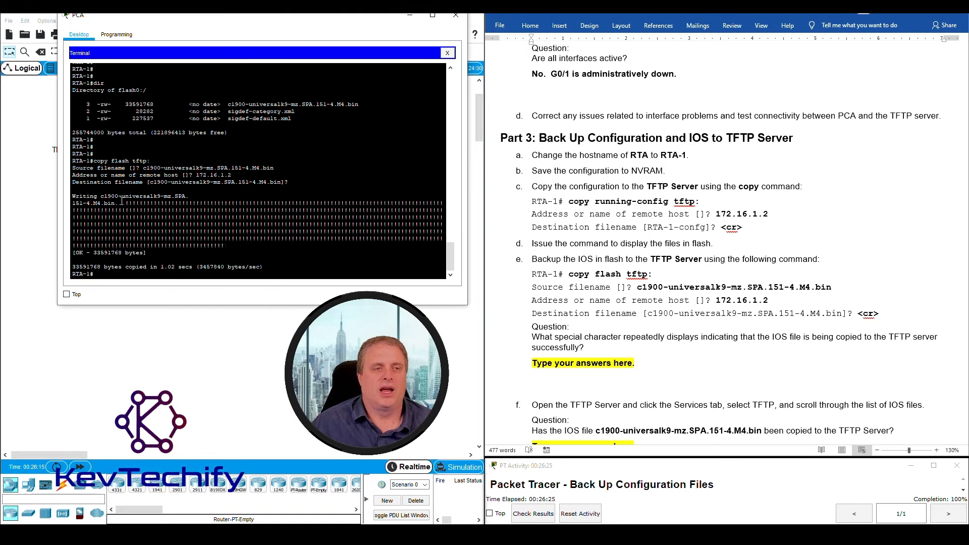
drag(126, 202, 227, 246)
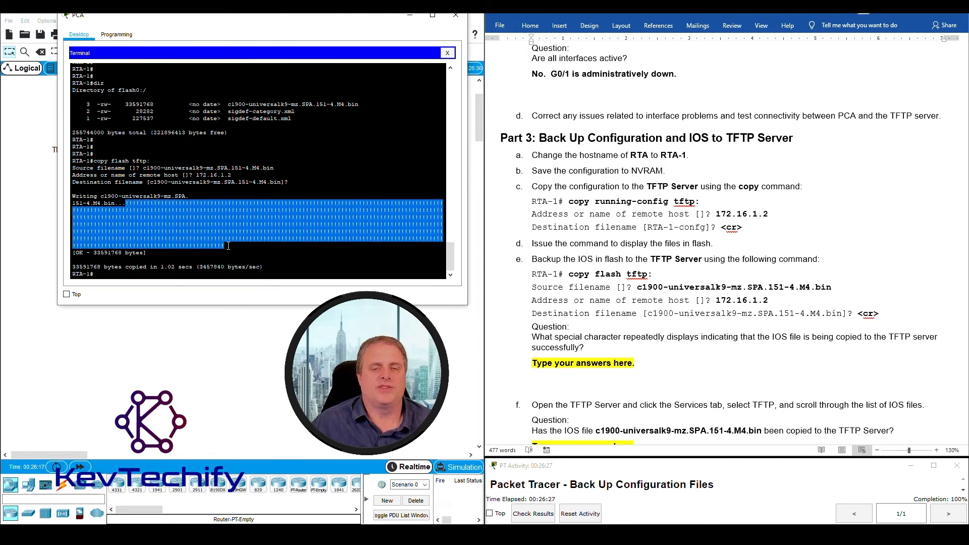
Step: Replace the answer placeholder for the special character question in step e with "! - Exclamation point"
click(616, 360)
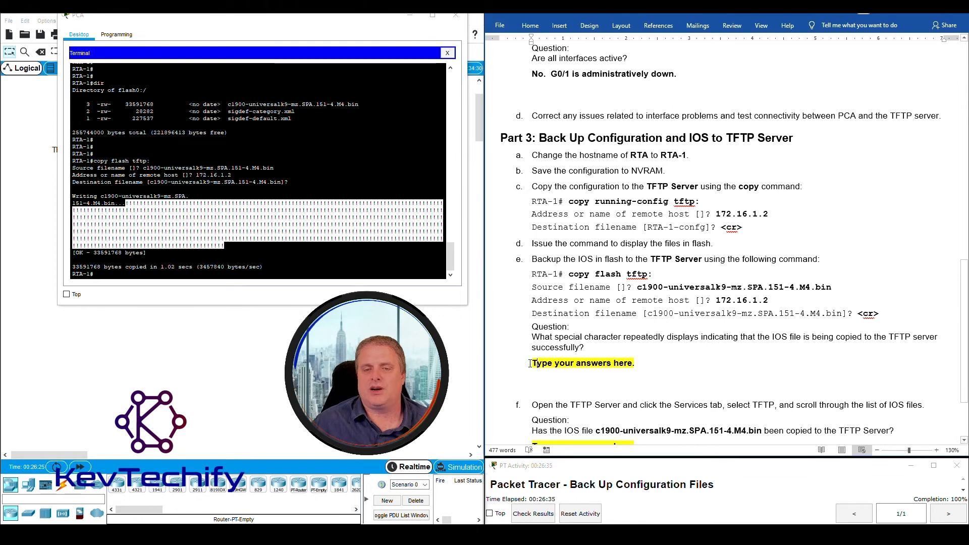
drag(529, 364, 631, 363)
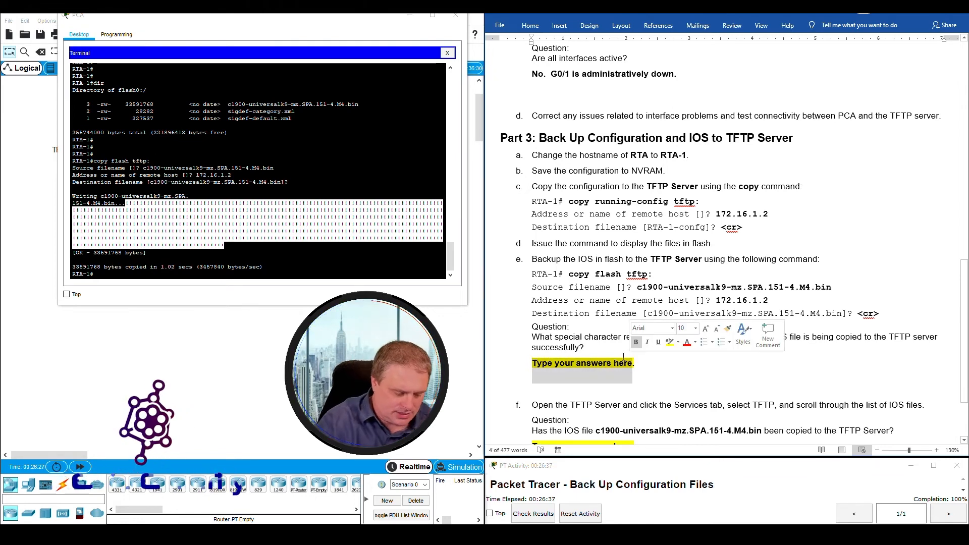
text(!)
scroll(623, 356, up, 2)
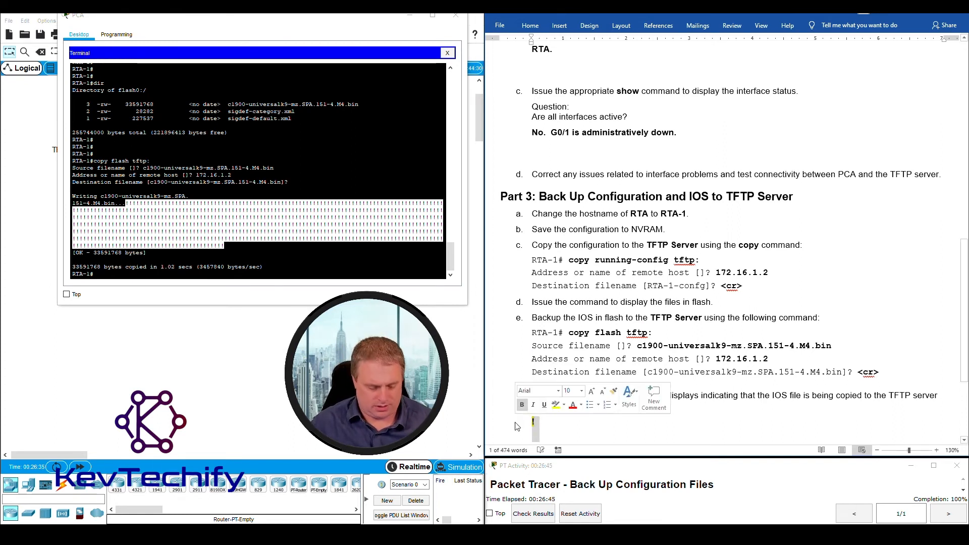
text(! - Exc)
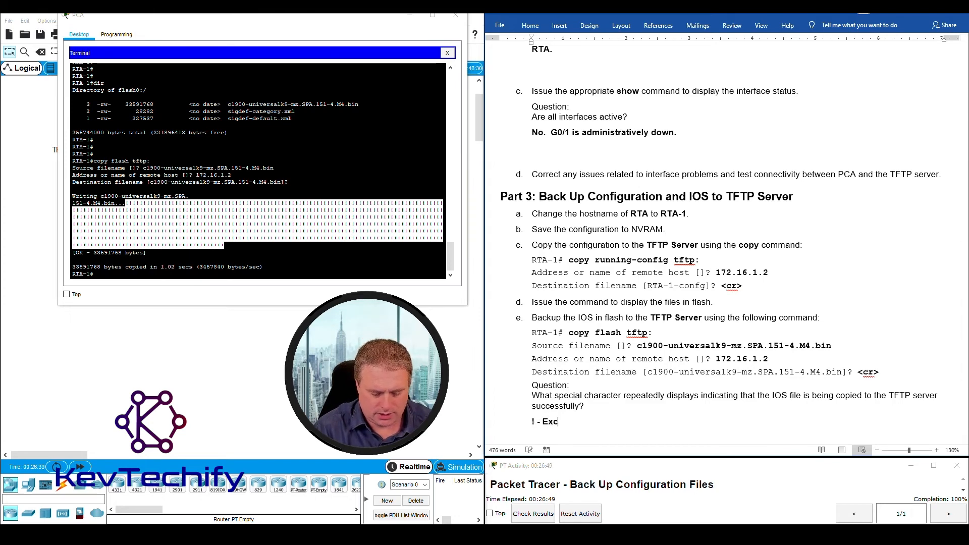
text(lamation )
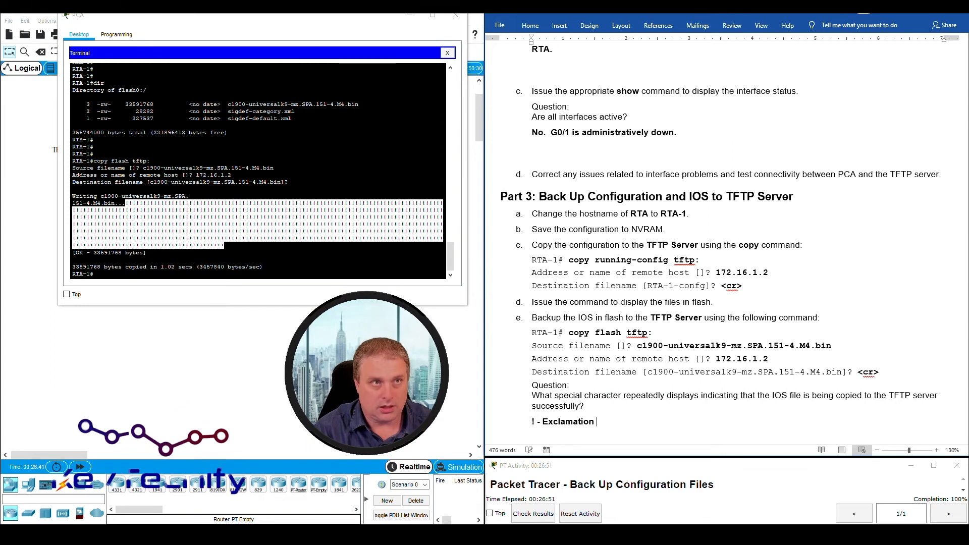
text(poin)
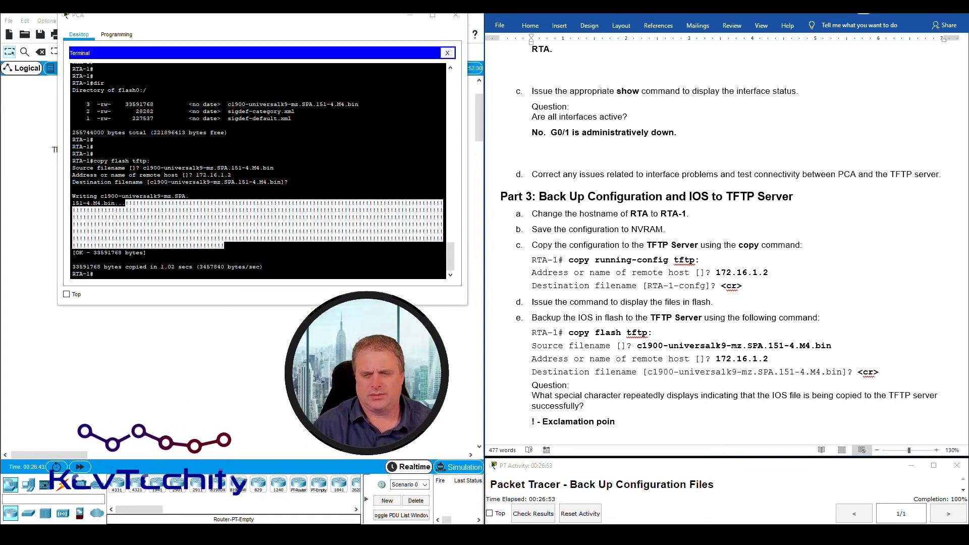
text(t)
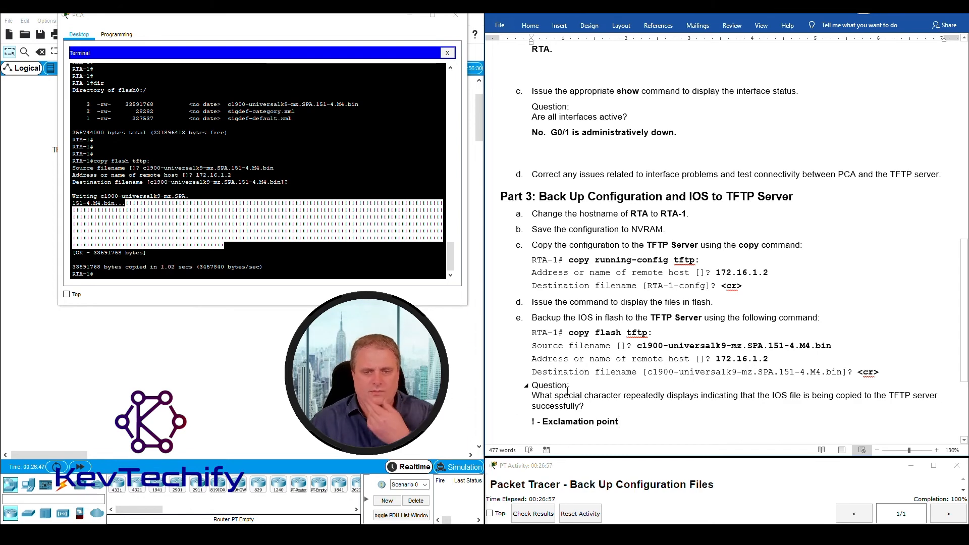
Step: Read instruction f, minimize the PCA window, and open the TFTP Server's list of stored TFTP files
scroll(568, 392, down, 4)
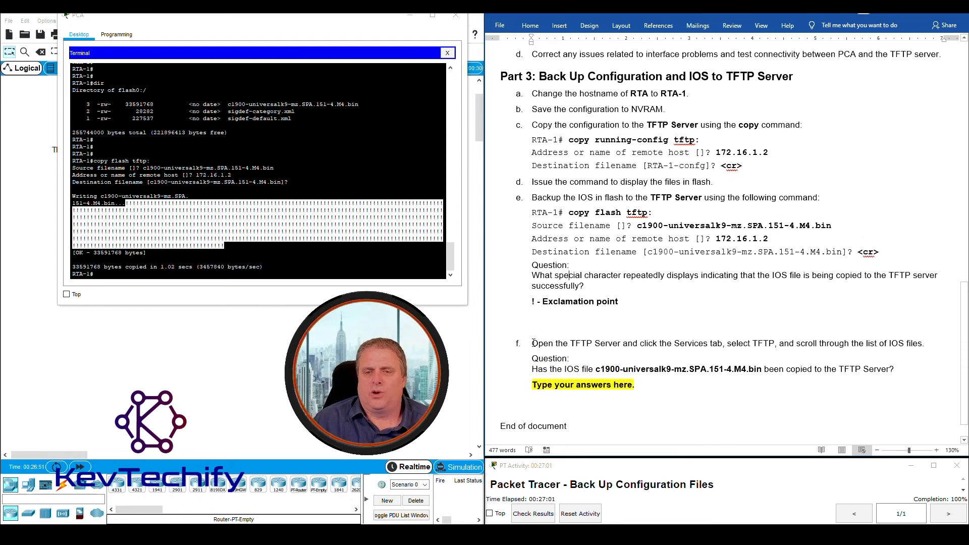
drag(534, 345, 652, 338)
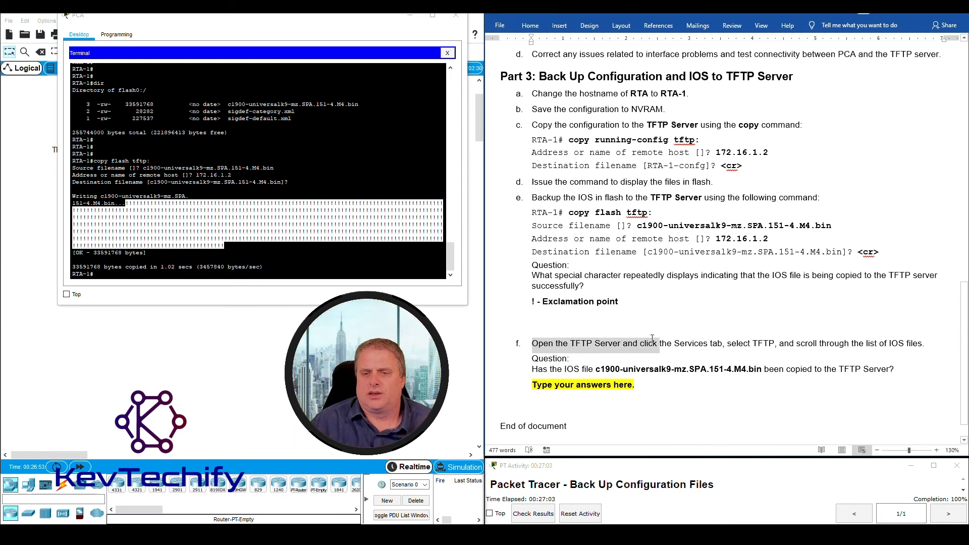
drag(662, 339, 552, 344)
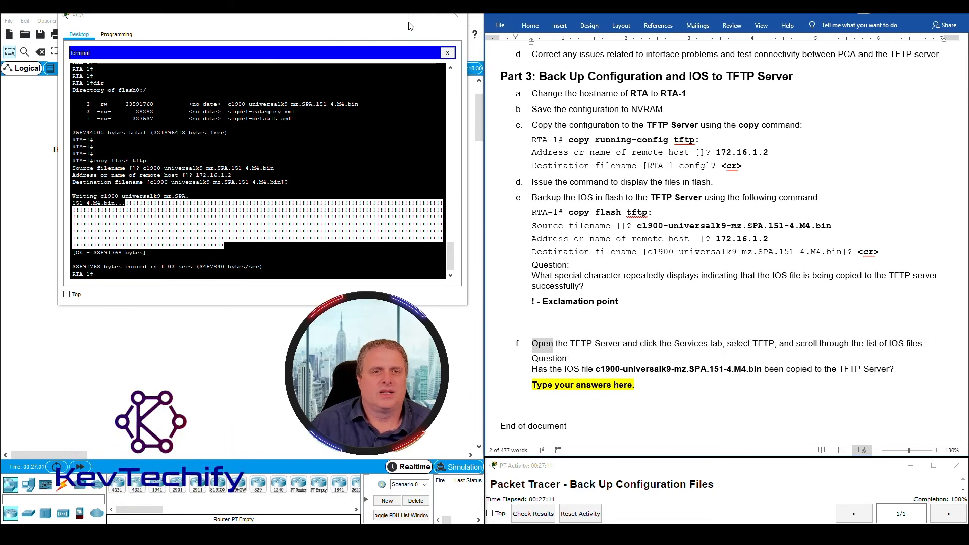
click(410, 15)
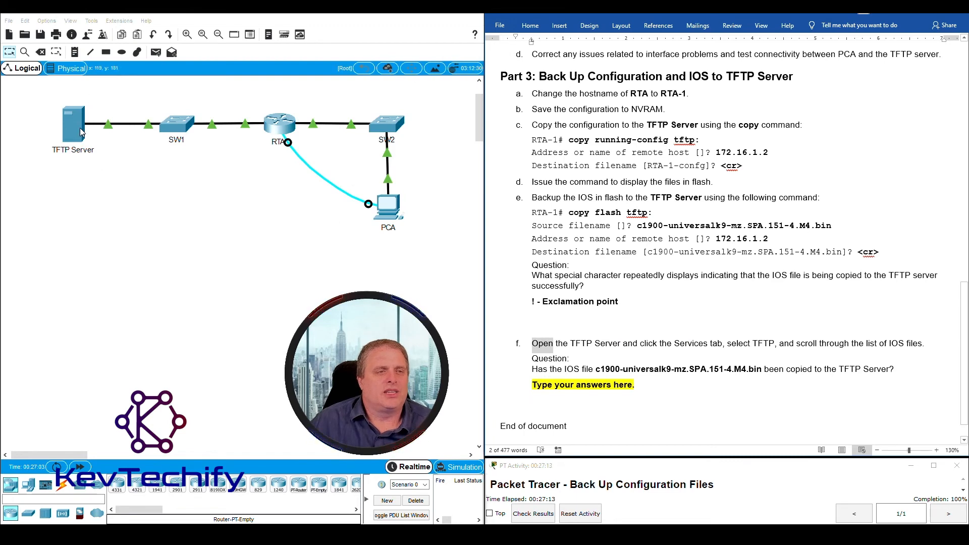
click(79, 127)
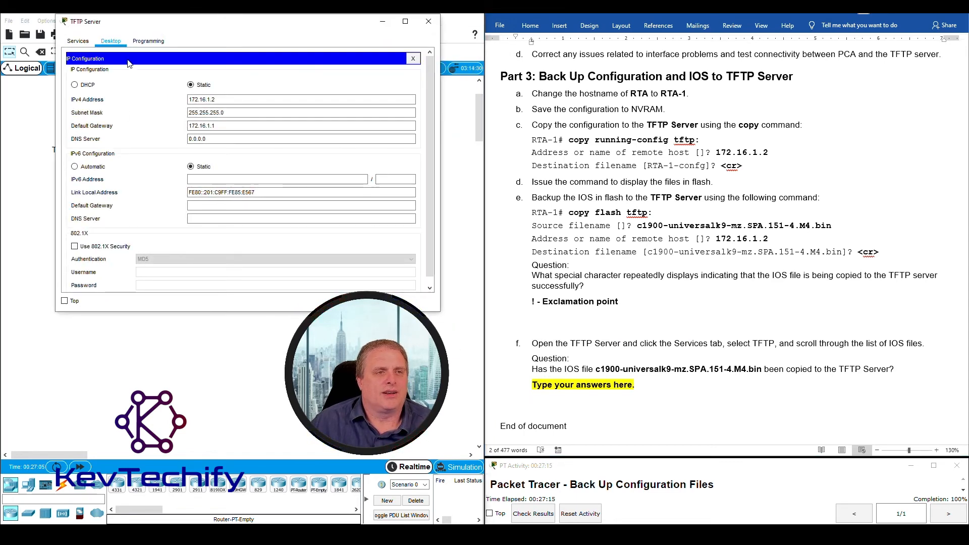
click(413, 59)
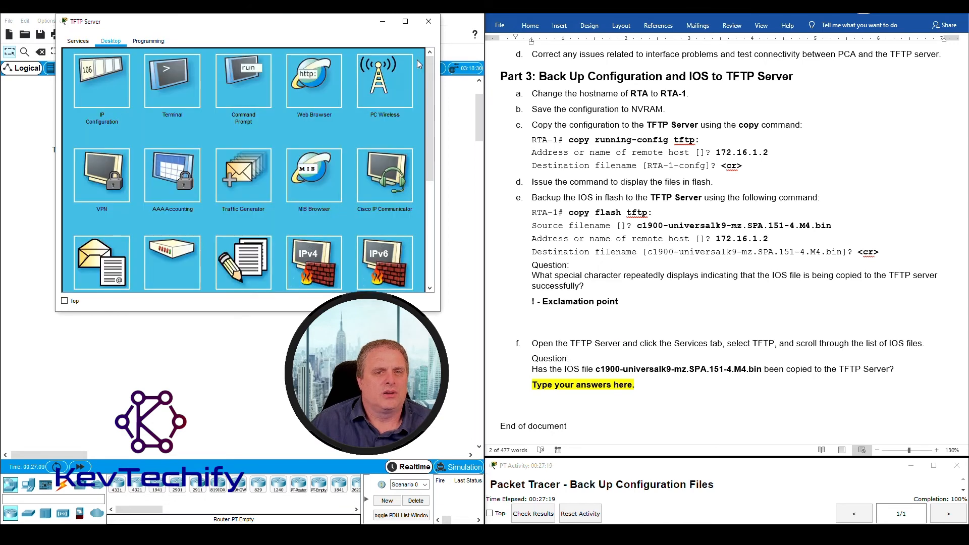
click(74, 41)
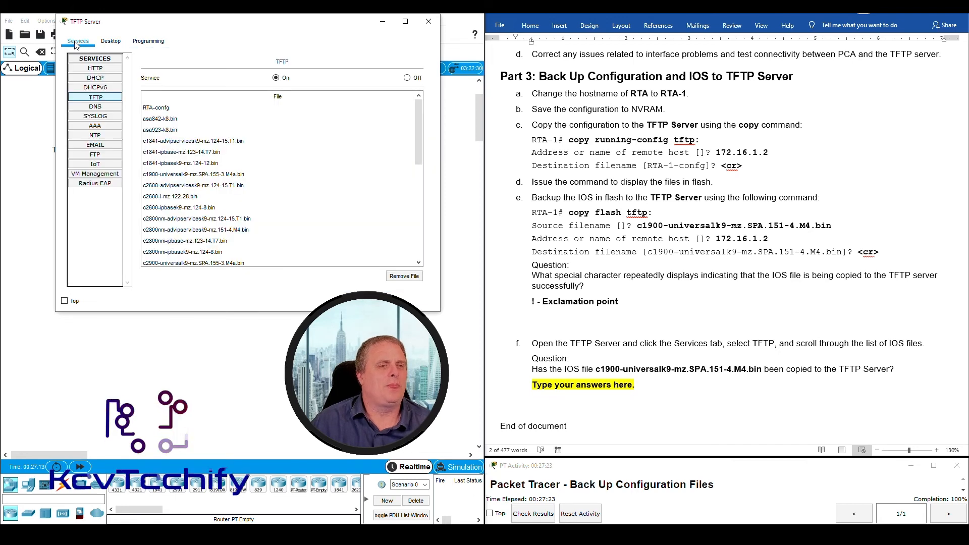
Step: Refresh the TFTP Server's stored file list and look for the IOS file c1900-universalk9-mz.SPA.151-4.M4.bin named in question f
click(96, 97)
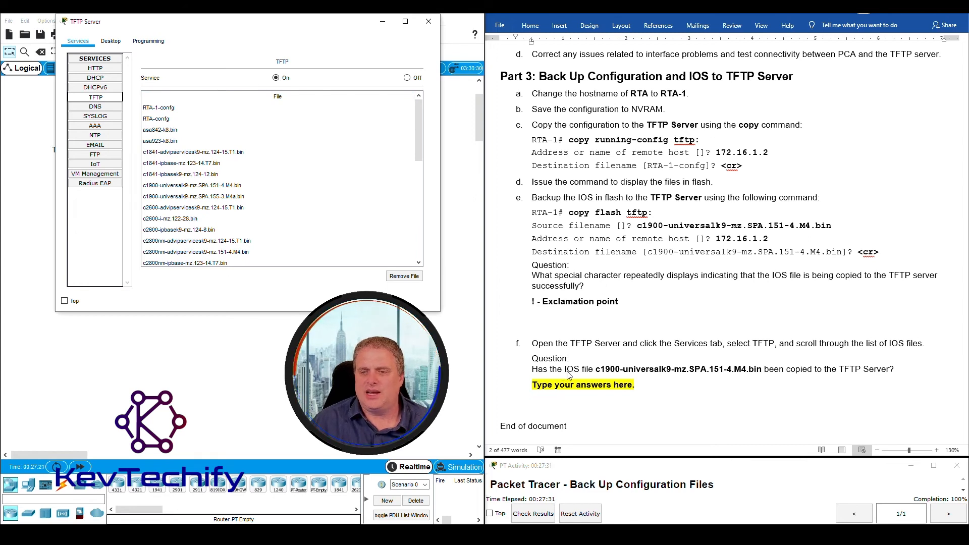
click(599, 373)
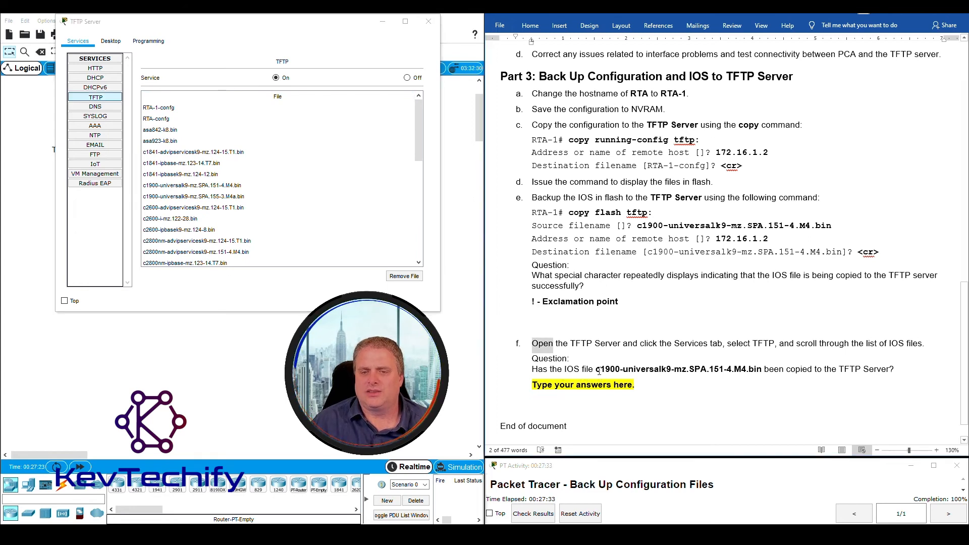
drag(597, 371, 761, 368)
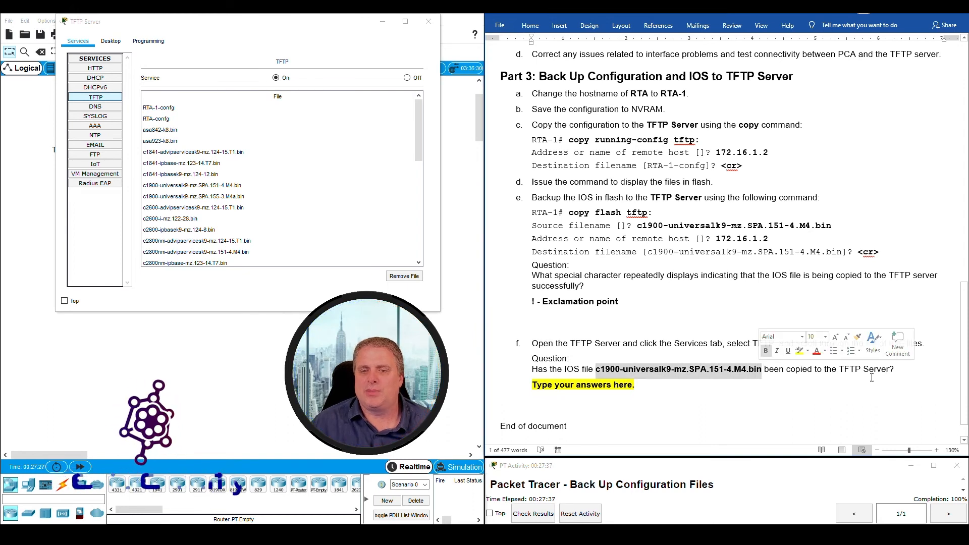
click(162, 174)
click(161, 186)
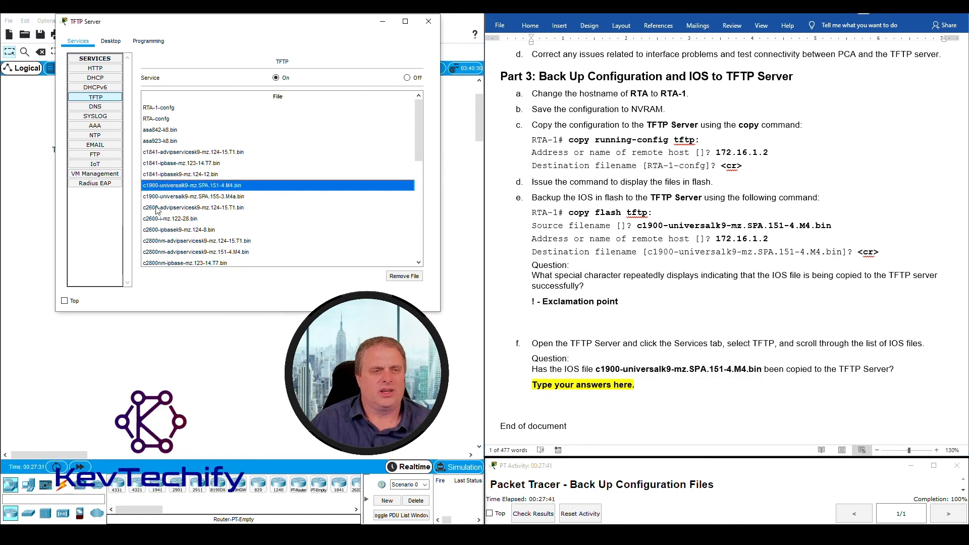
click(157, 198)
click(164, 187)
click(171, 195)
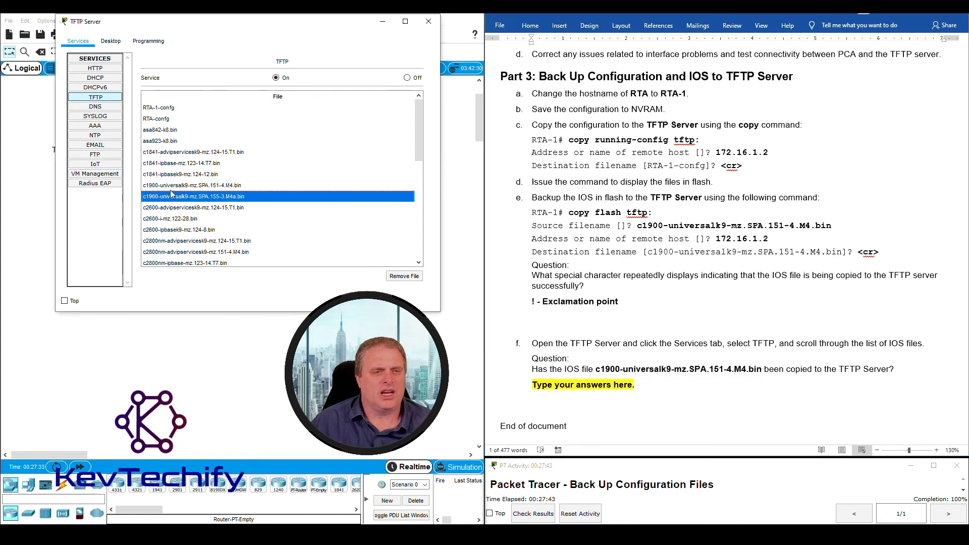
Step: Compare the 151-4 version in question f with the stored c1900 IOS files, and check the list for the RTA-1-confg backup
double_click(717, 369)
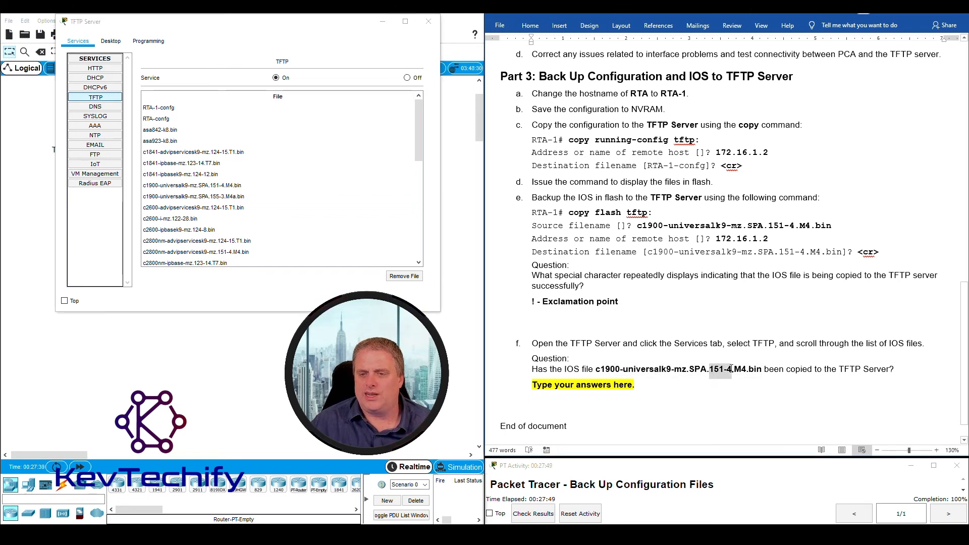
click(218, 186)
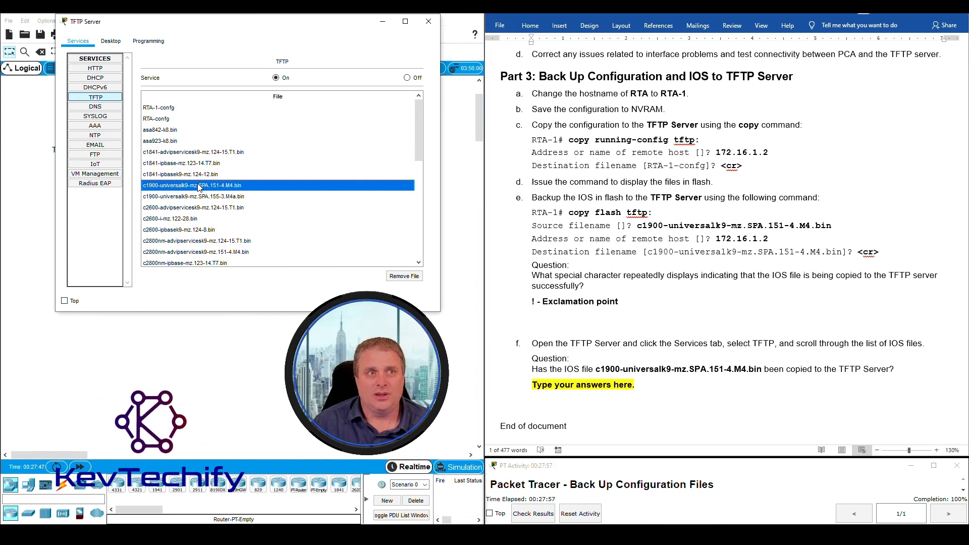
click(150, 110)
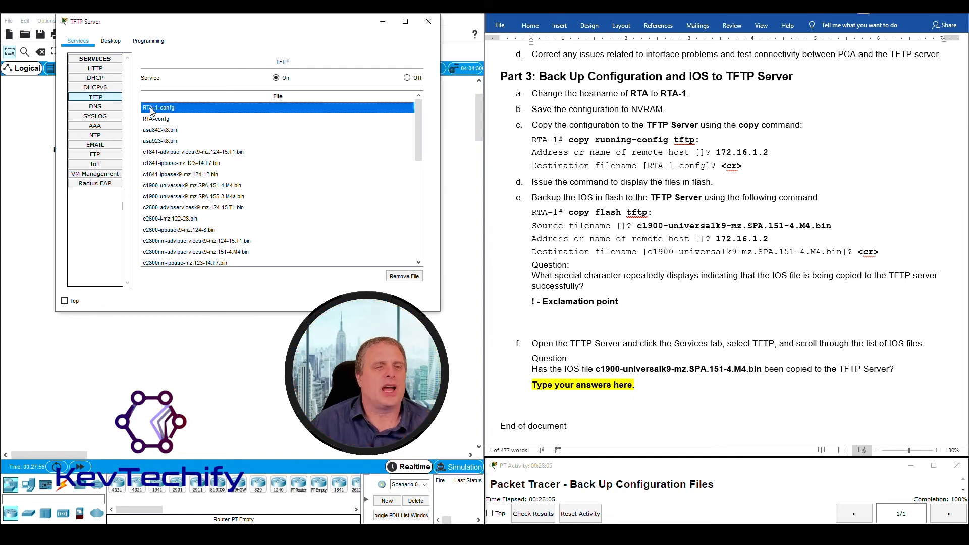
Step: Replace the answer placeholder for the question in step f about the copied IOS file with "Yes"
click(604, 388)
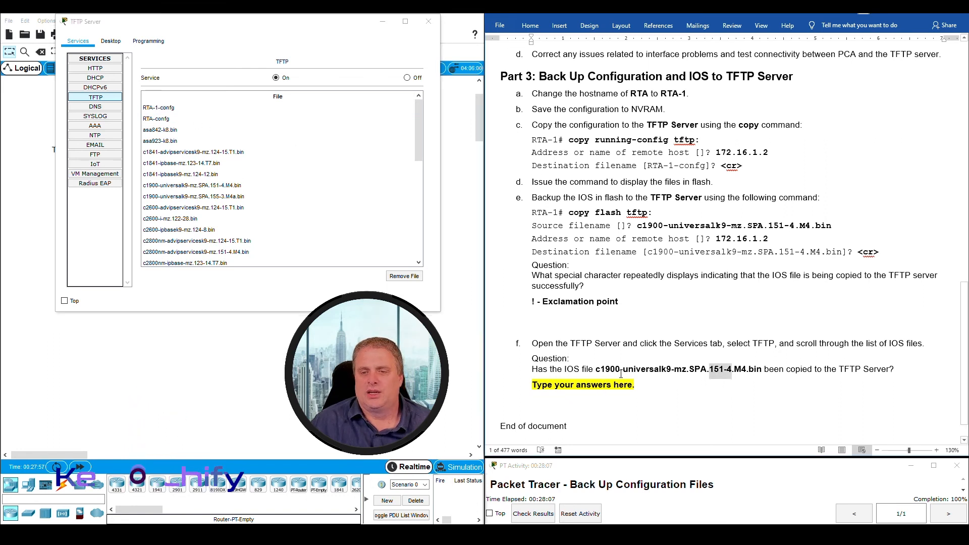
drag(533, 369, 829, 367)
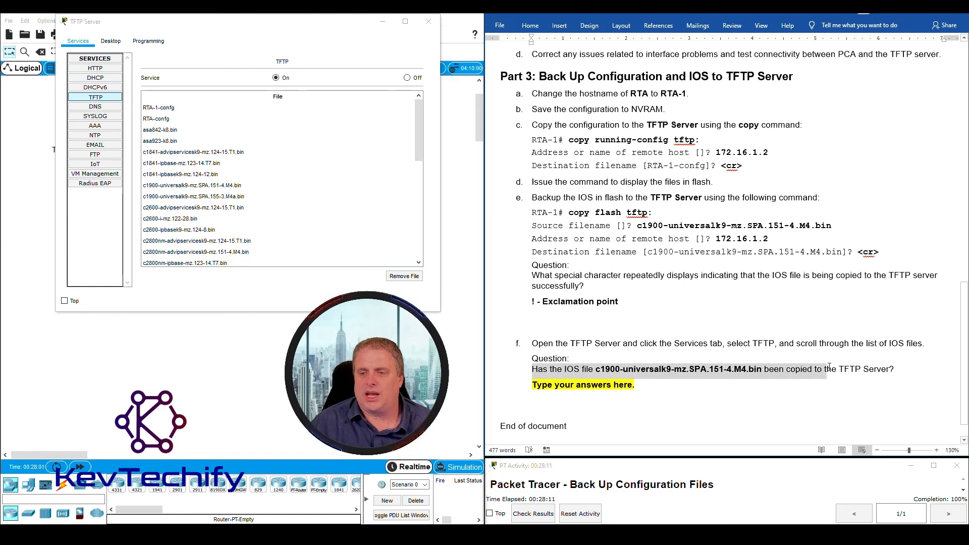
click(638, 385)
scroll(635, 386, down, 1)
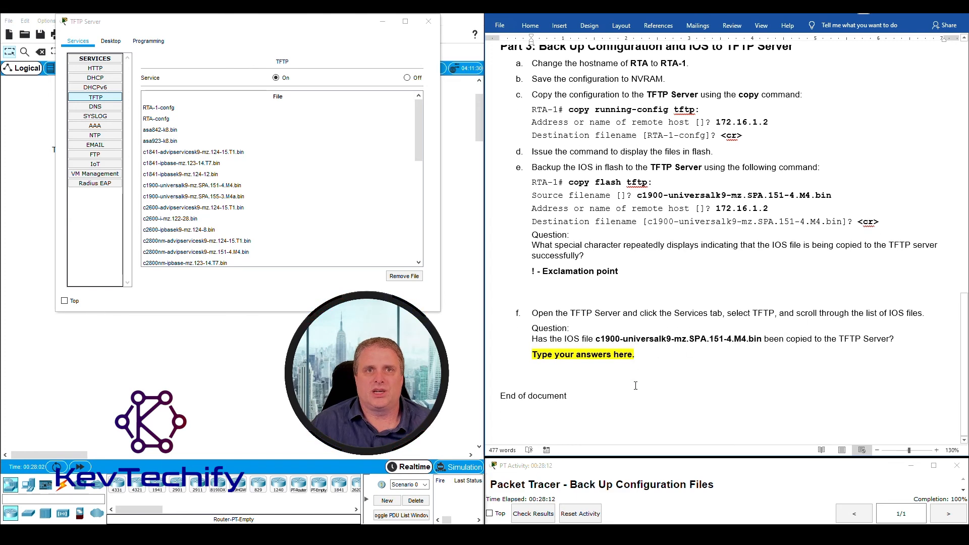
click(554, 354)
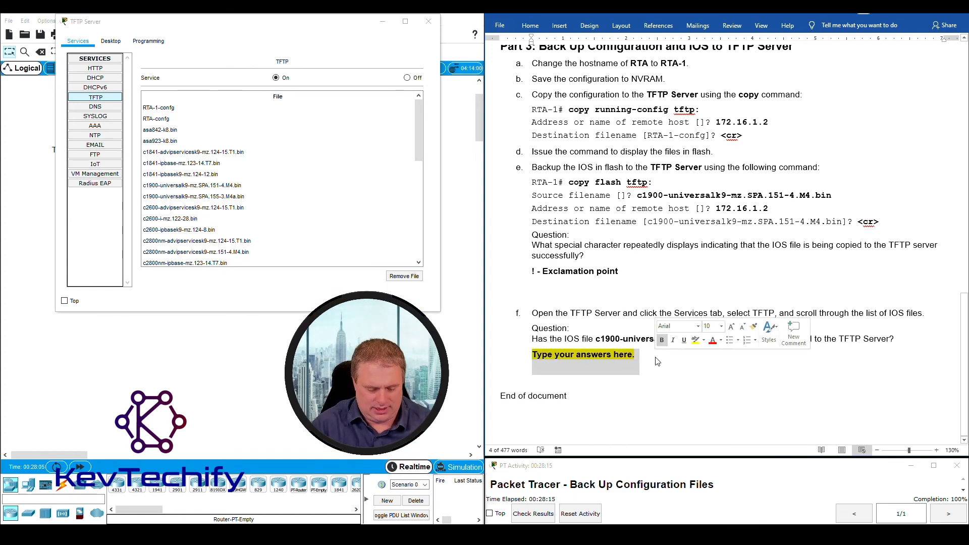
text(YEs)
key(BackSpace)
key(BackSpace)
text(es)
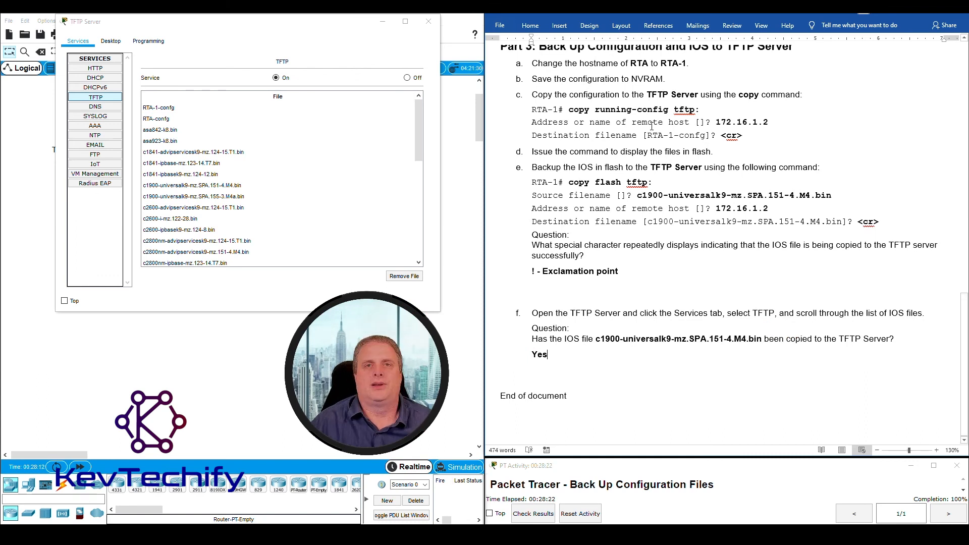